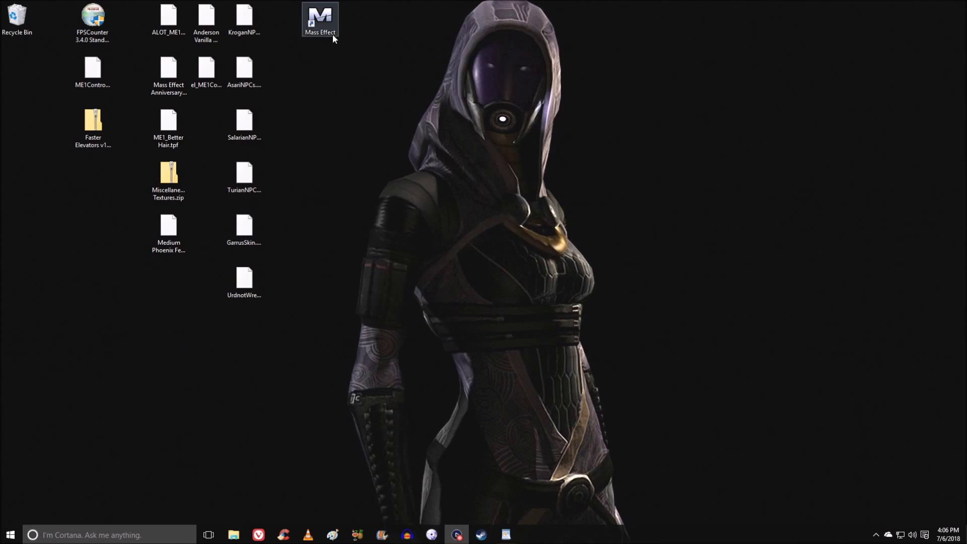
- Launch Mass Effect from the desktop shortcut and allow it to make changes to the PC
click(322, 19)
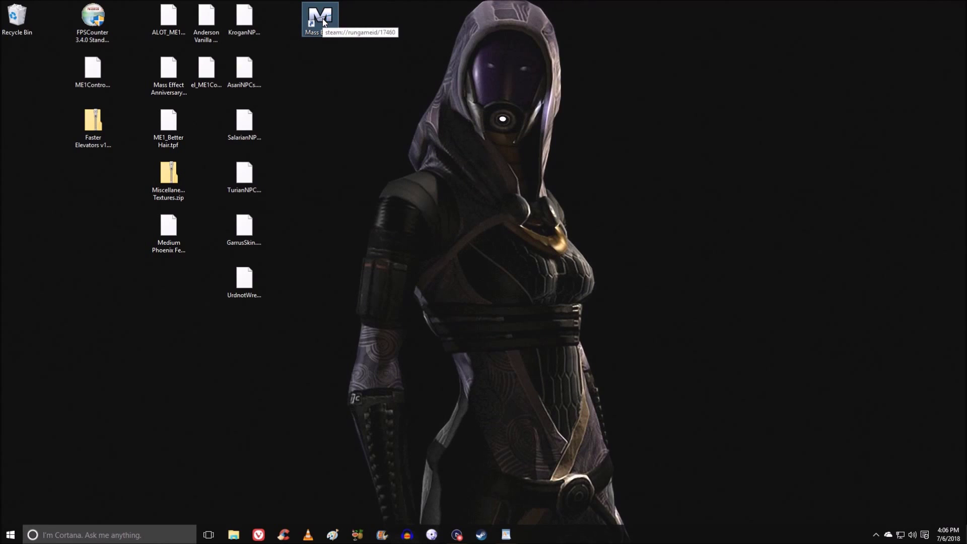
double_click(323, 20)
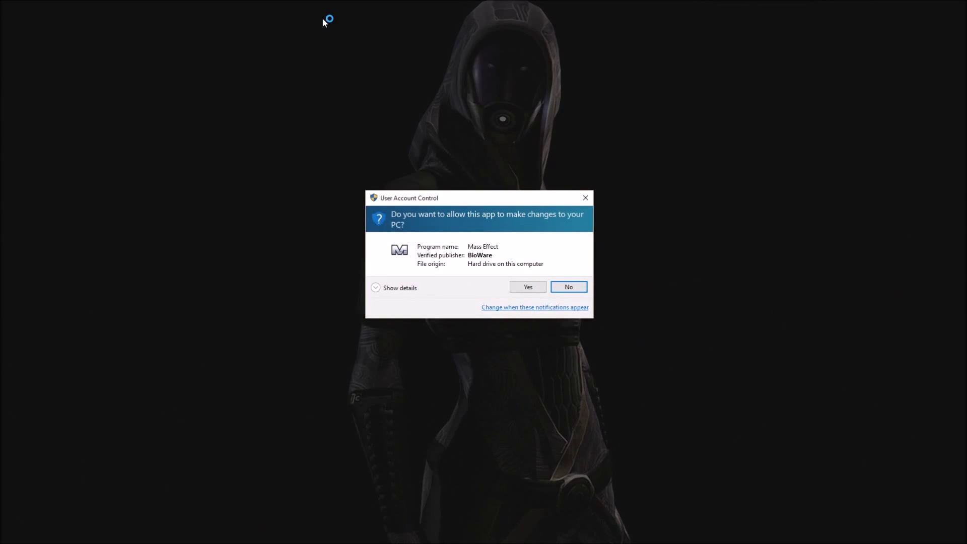
click(528, 286)
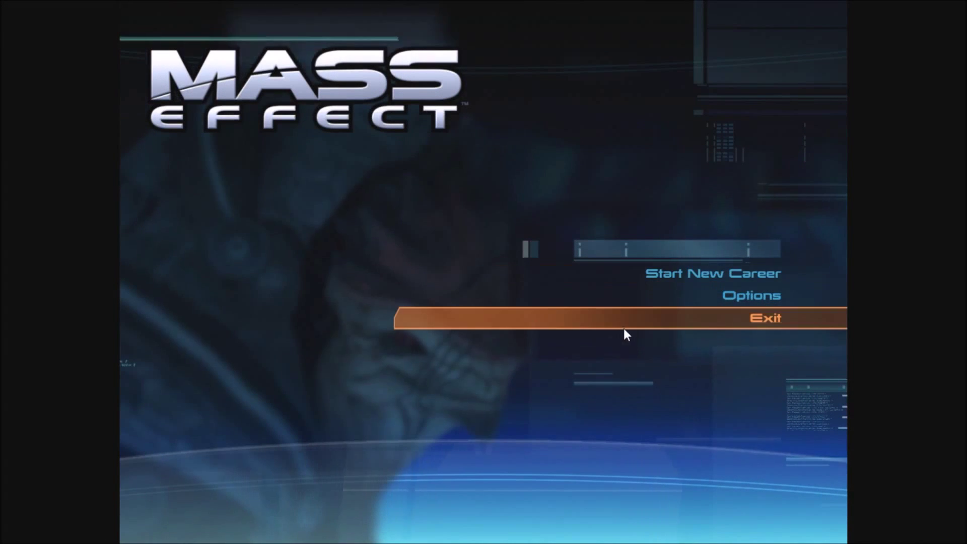
- Set the display resolution to 1920 x 1080 (16:9) in the game's graphics settings
click(773, 297)
click(746, 319)
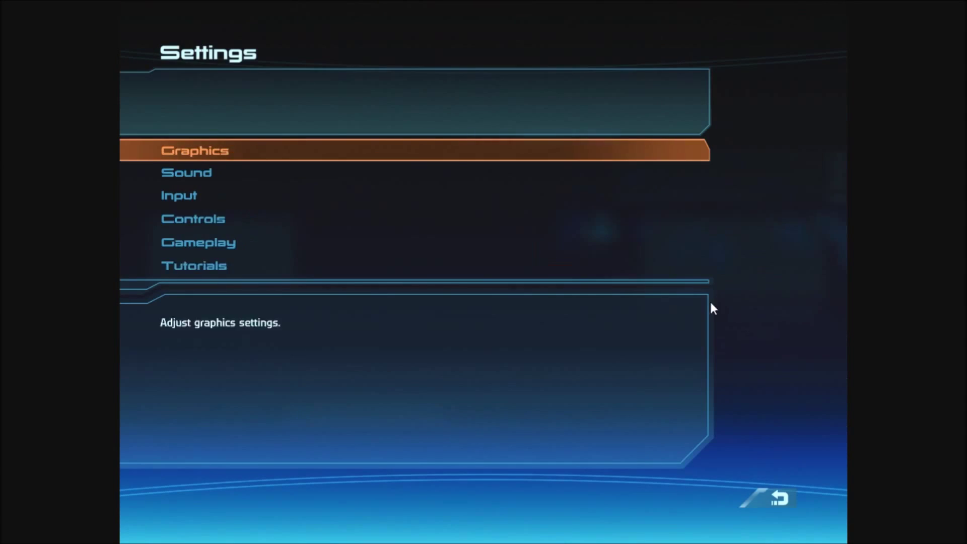
click(171, 149)
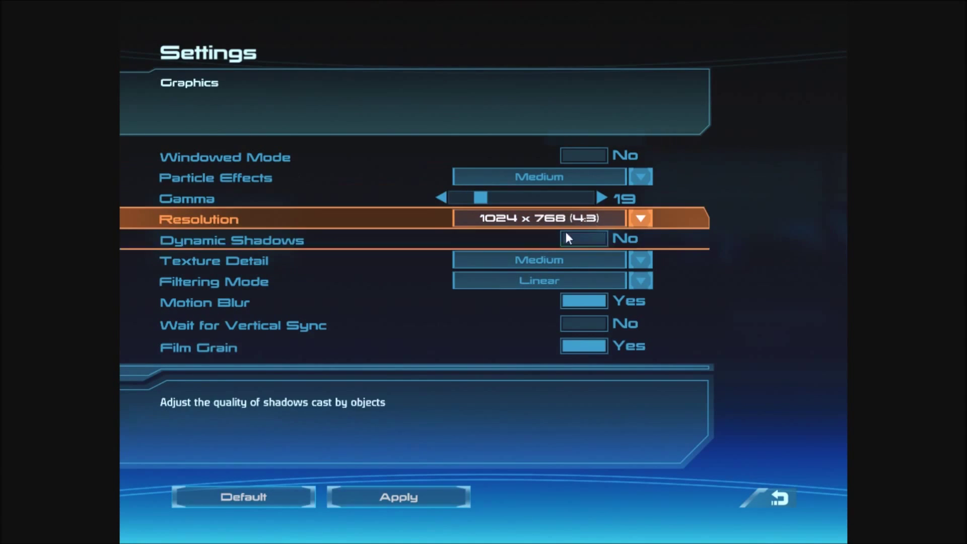
click(639, 220)
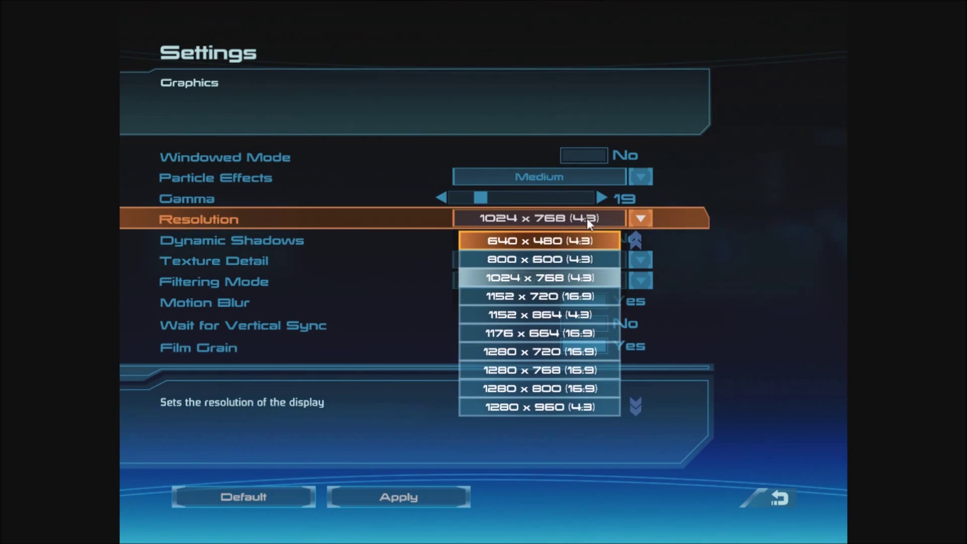
click(639, 218)
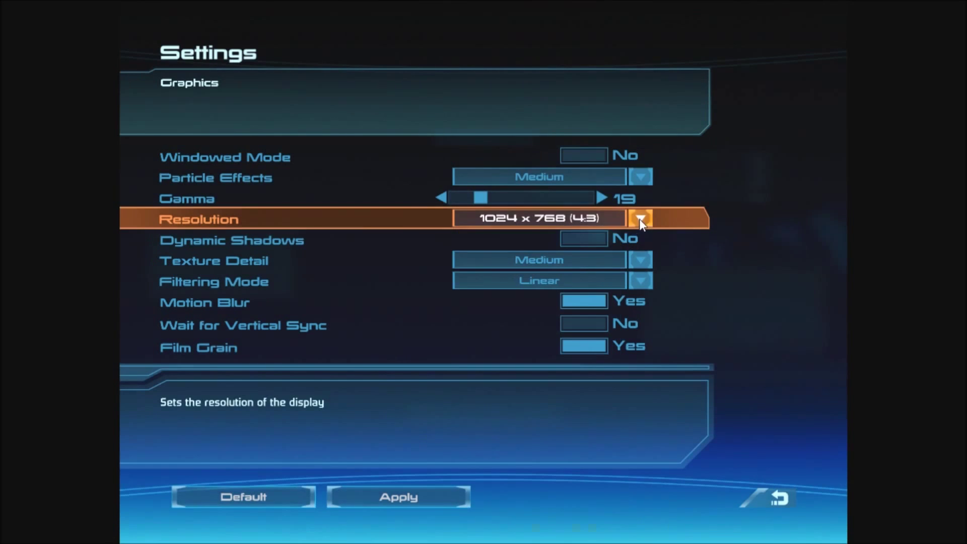
scroll(626, 217, down, 5)
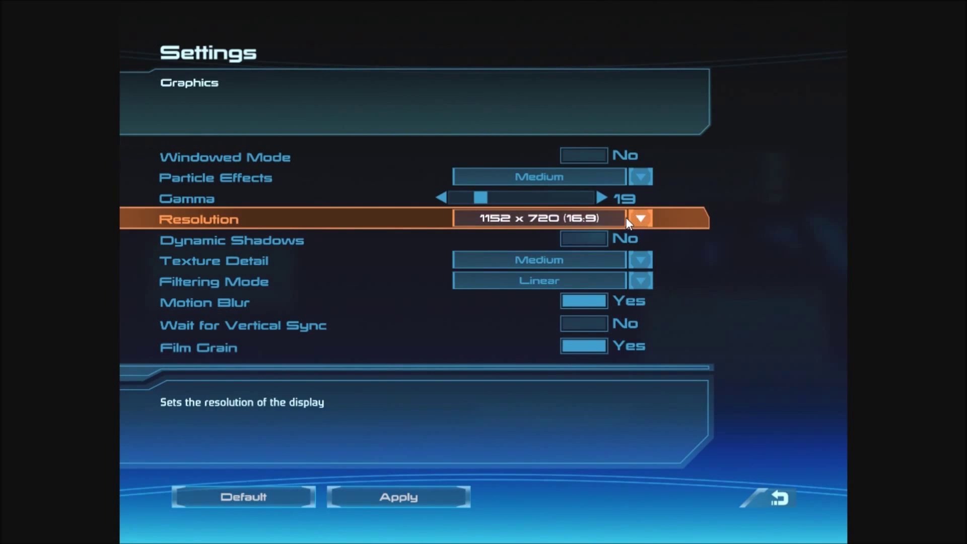
scroll(627, 217, down, 3)
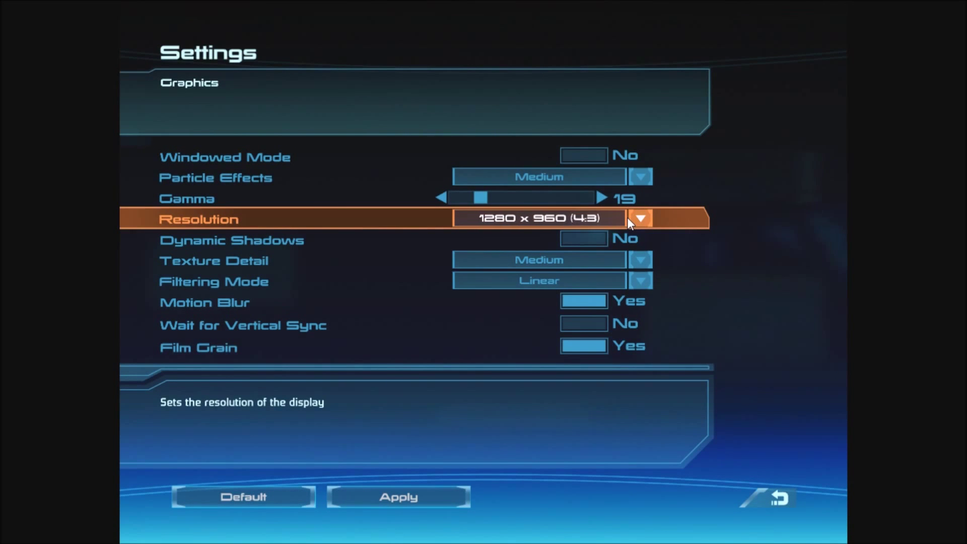
scroll(627, 217, down, 4)
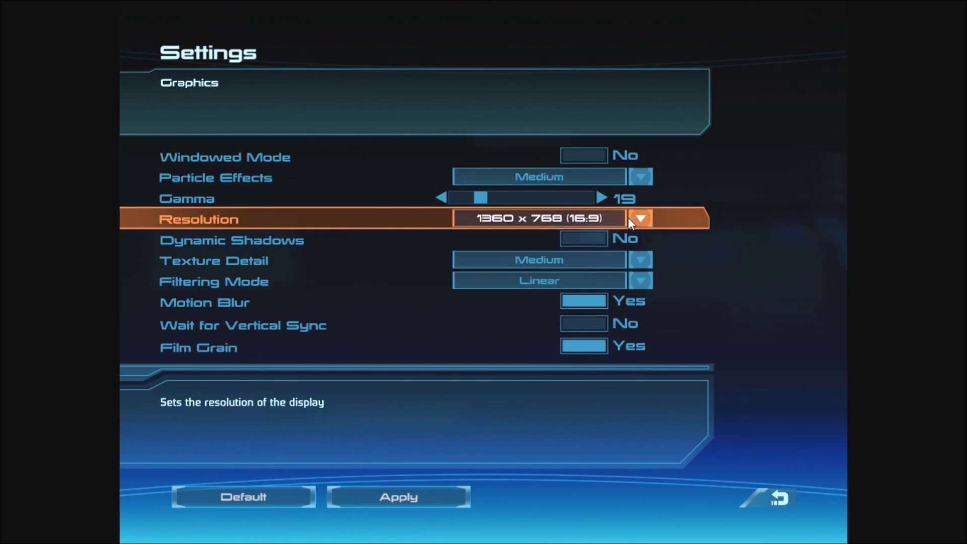
scroll(629, 218, down, 1)
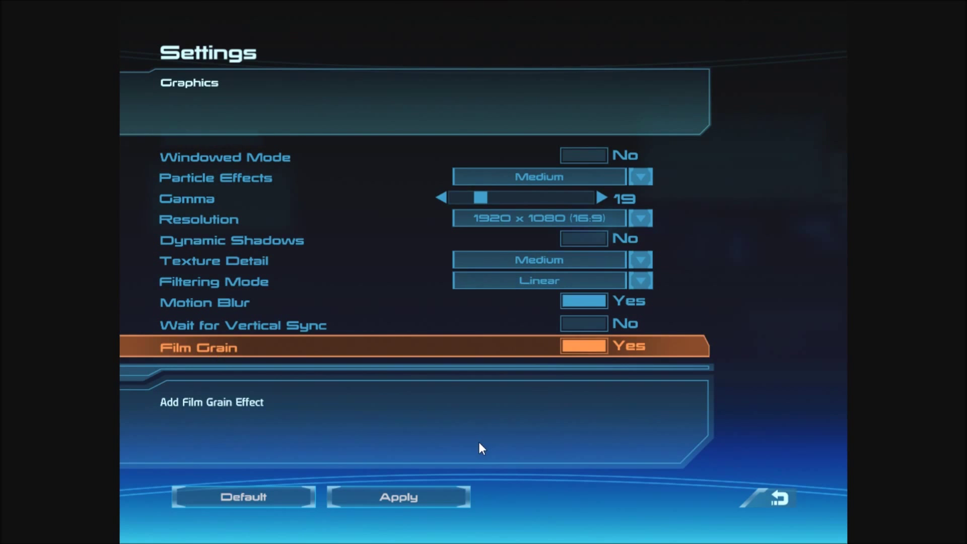
- Apply a gamma of 40 with the graphics settings and exit the game to the desktop
drag(480, 197, 510, 198)
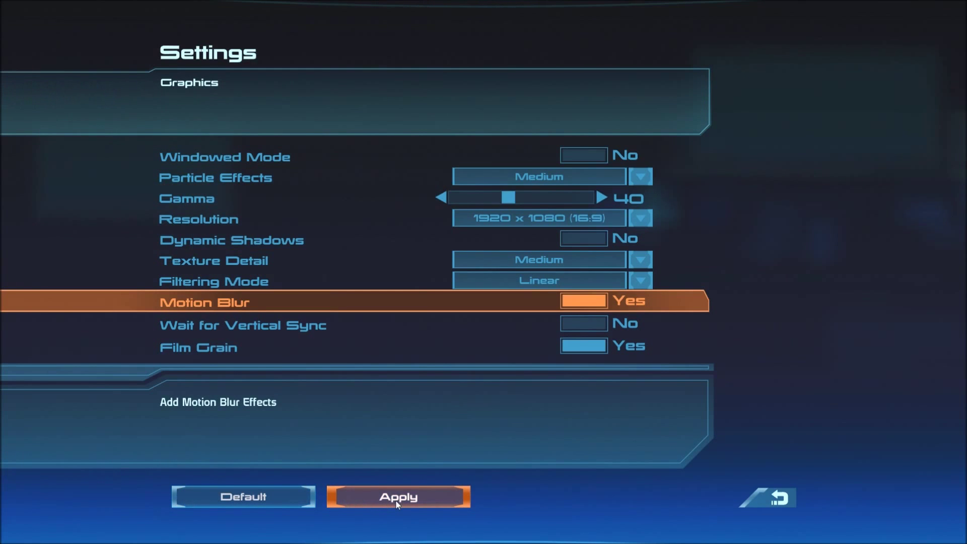
click(780, 498)
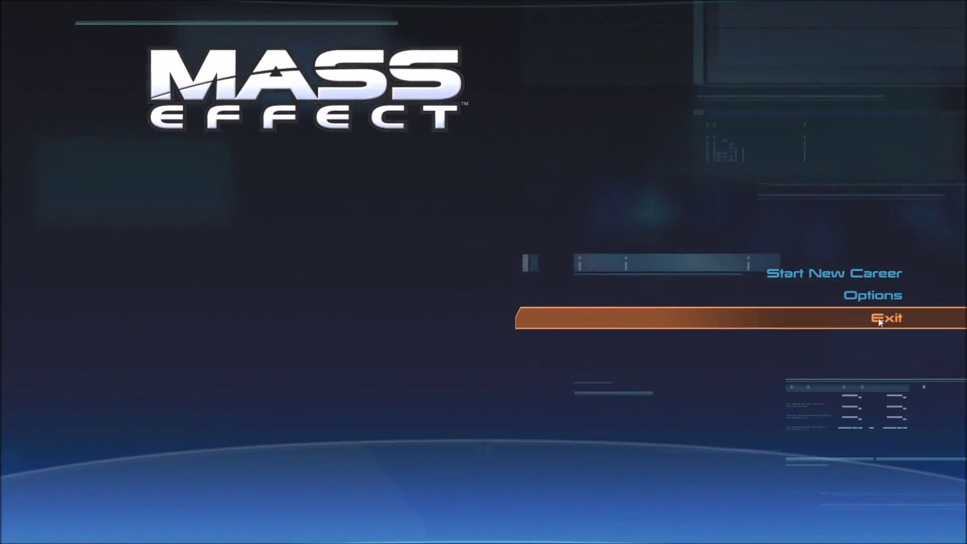
click(879, 319)
click(554, 280)
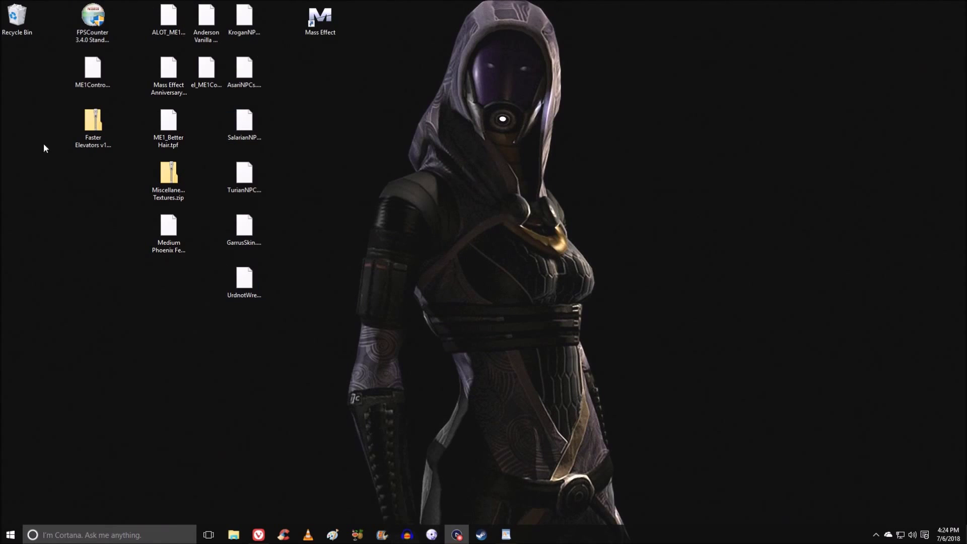
- Review the Nexus Mods pages for FPS Counter And Post Processing Effects, ME1Controller and Faster Elevators in the Vivaldi browser
drag(63, 27, 118, 153)
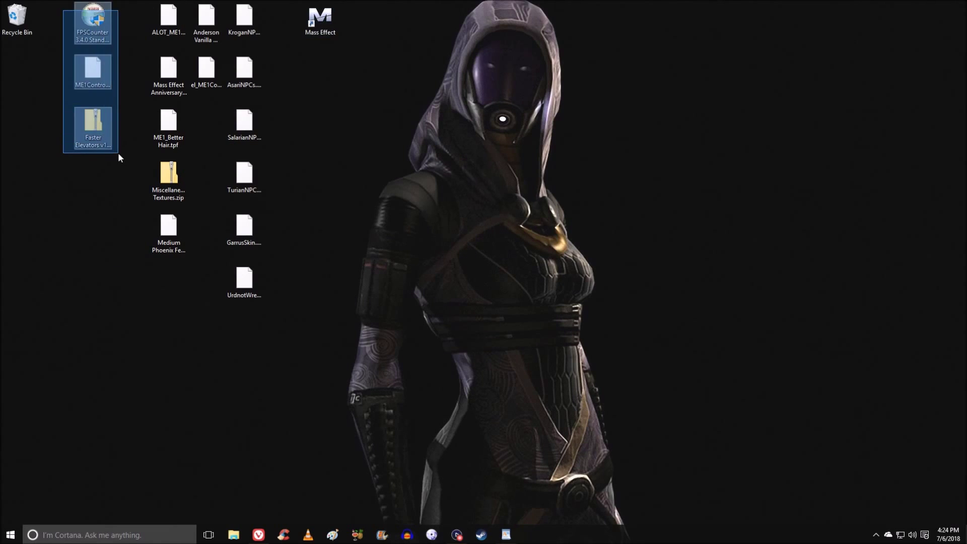
click(258, 535)
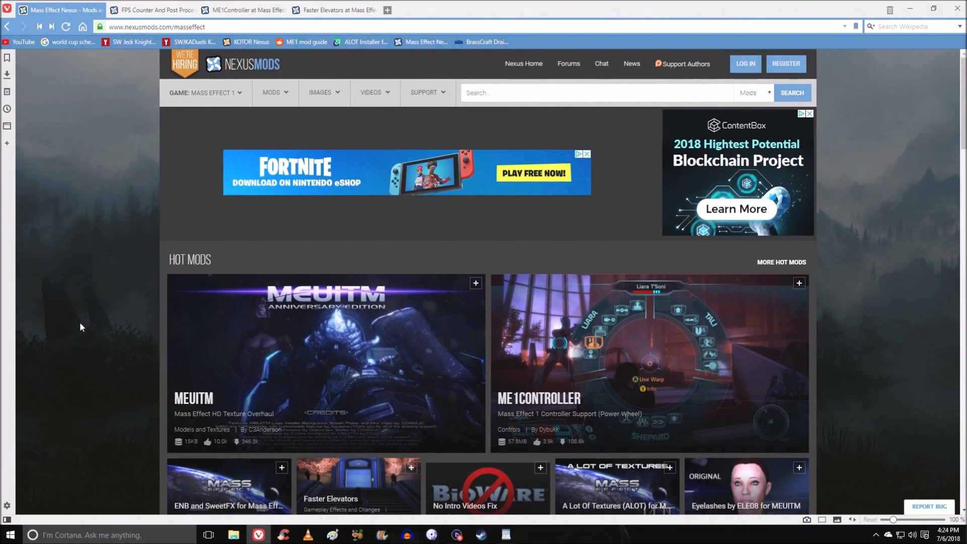
scroll(294, 376, down, 2)
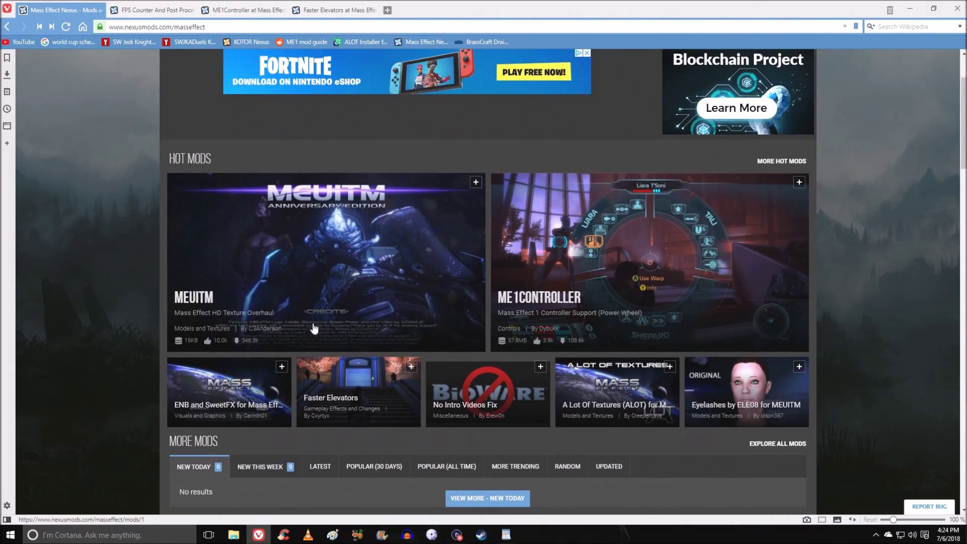
scroll(307, 332, up, 2)
mouse_move(160, 10)
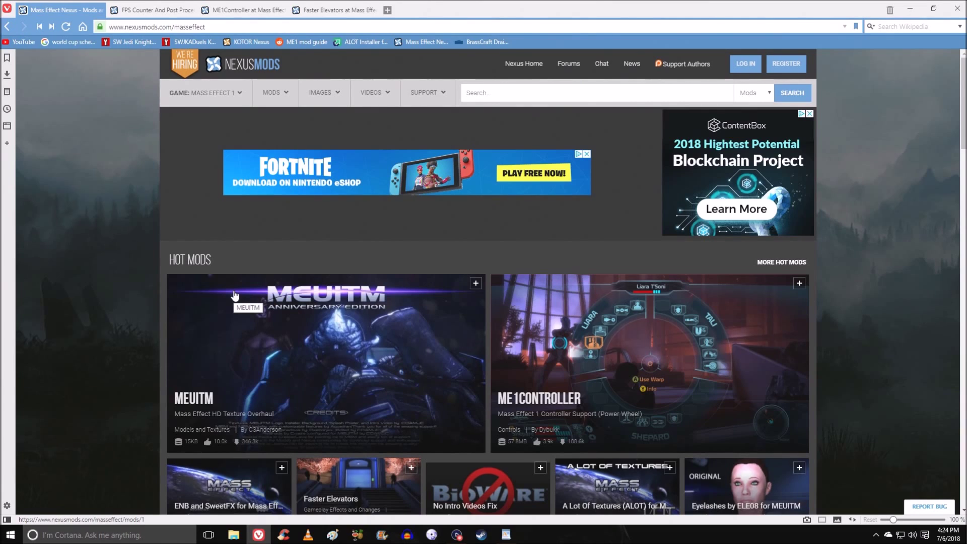
click(147, 16)
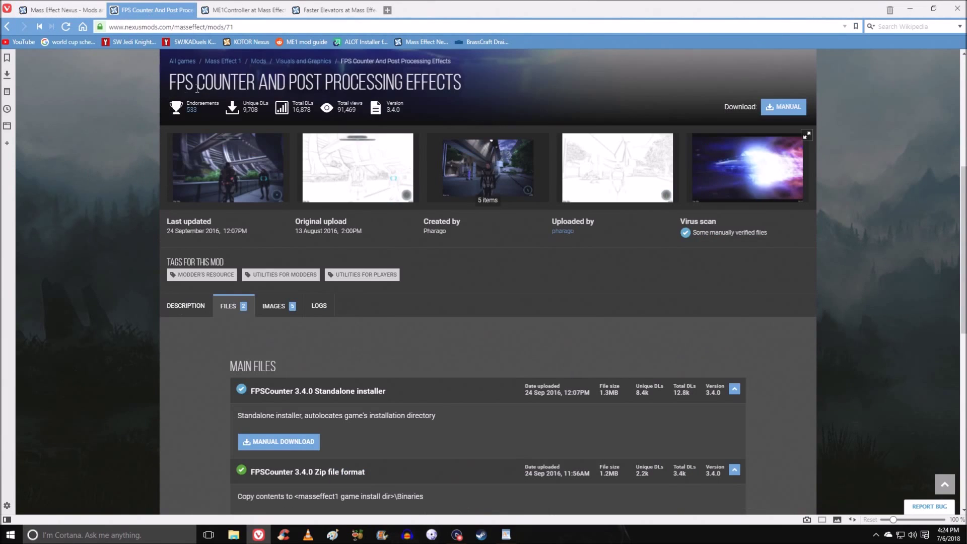
click(262, 10)
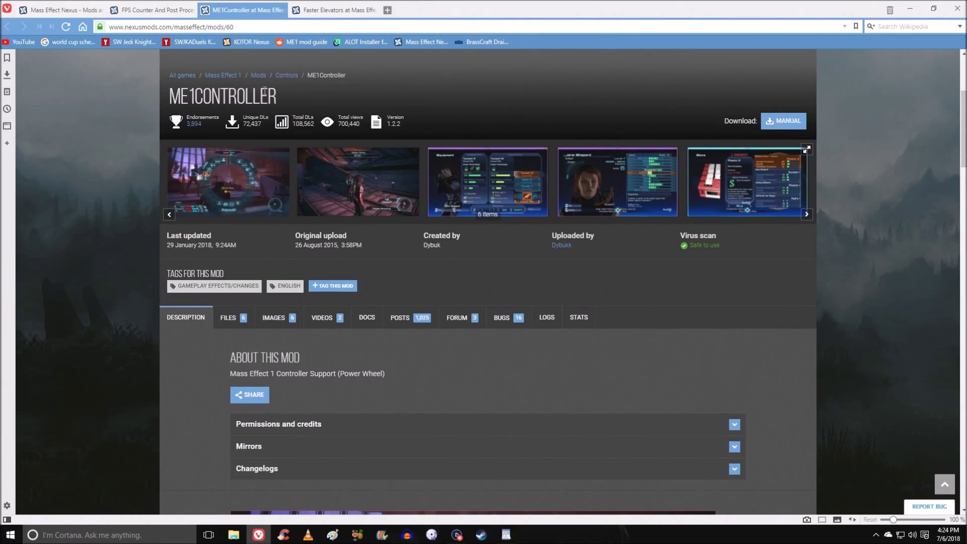
click(318, 10)
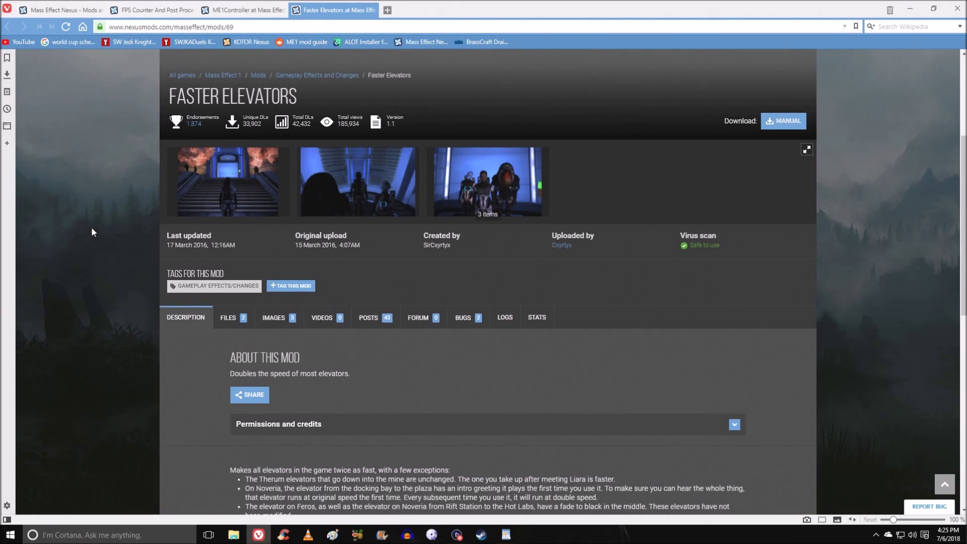
- Read the FPS Counter mod's description and highlight the line about the black blob glitch on newer AMD cpus
click(158, 10)
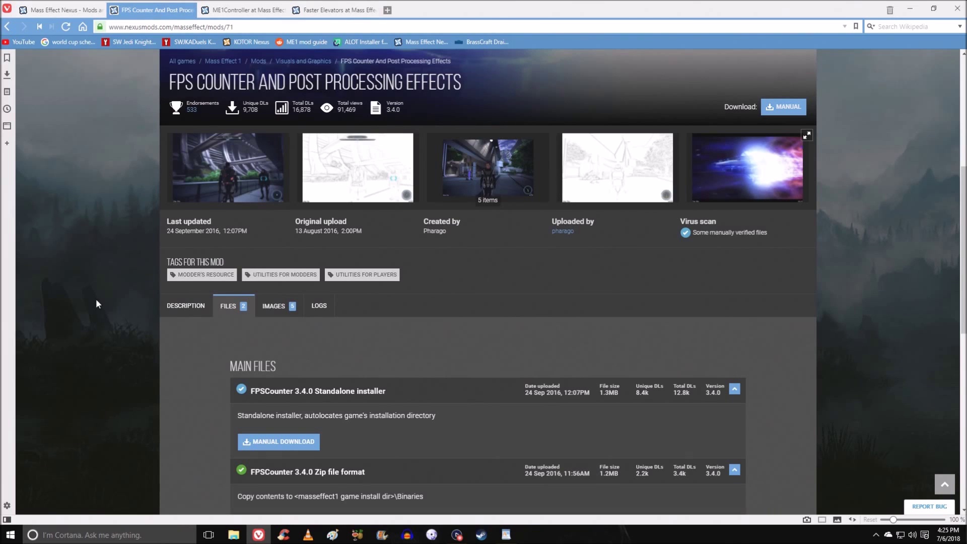
click(186, 308)
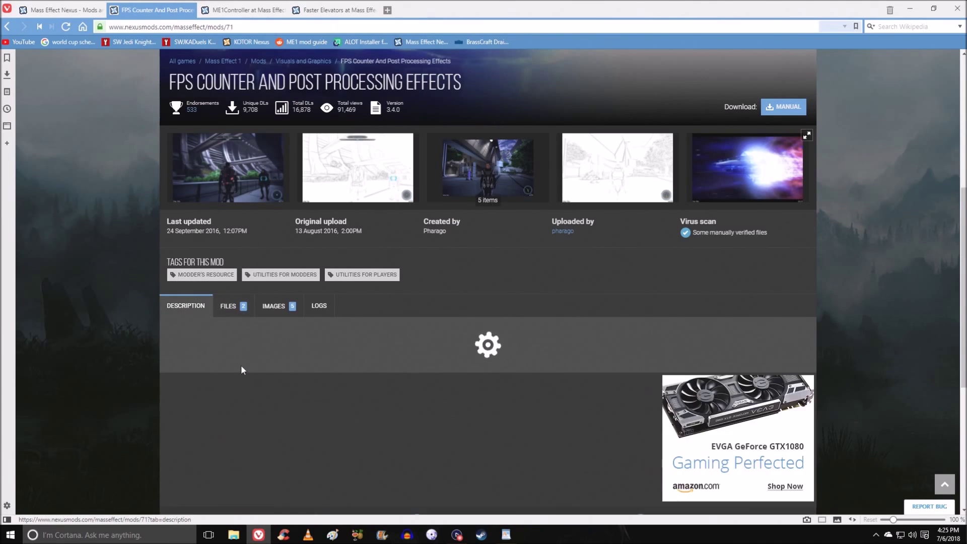
scroll(245, 372, down, 5)
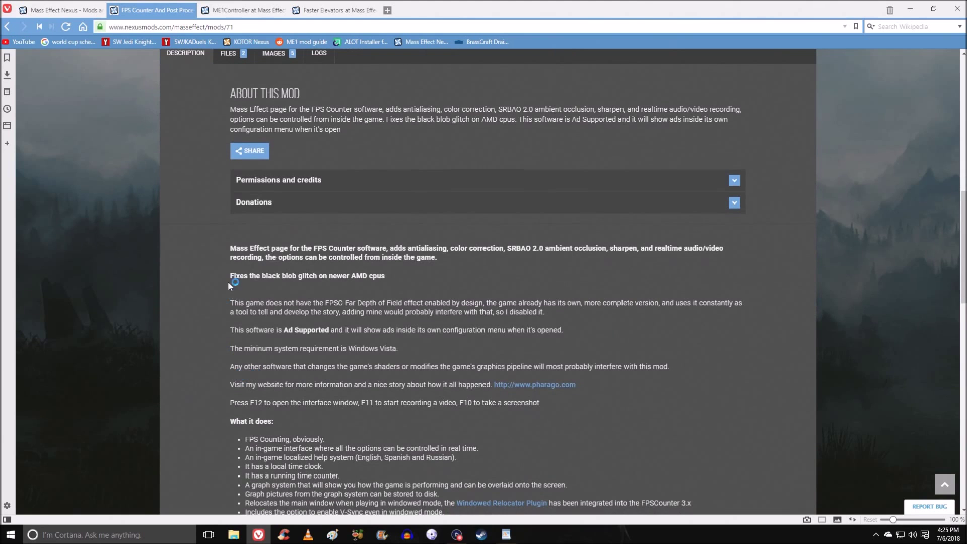
drag(228, 281, 396, 271)
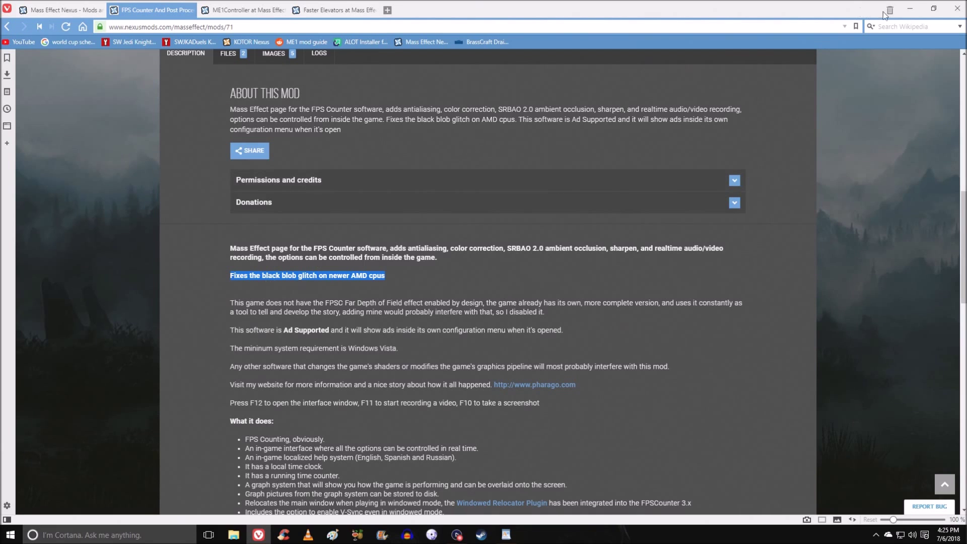
scroll(259, 142, up, 1)
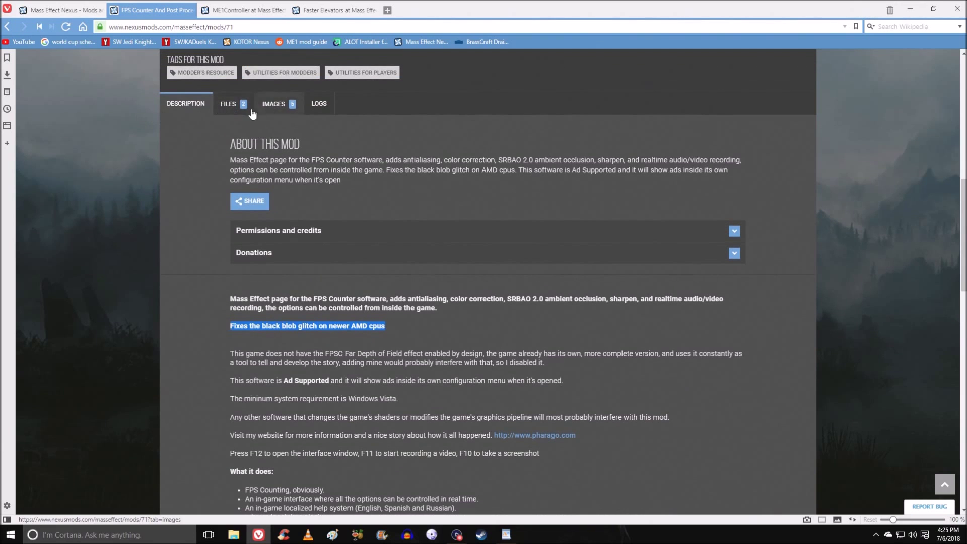
- Try to manually download the FPSCounter 3.4.0 Standalone installer from the mod's files and dismiss the login request
click(233, 105)
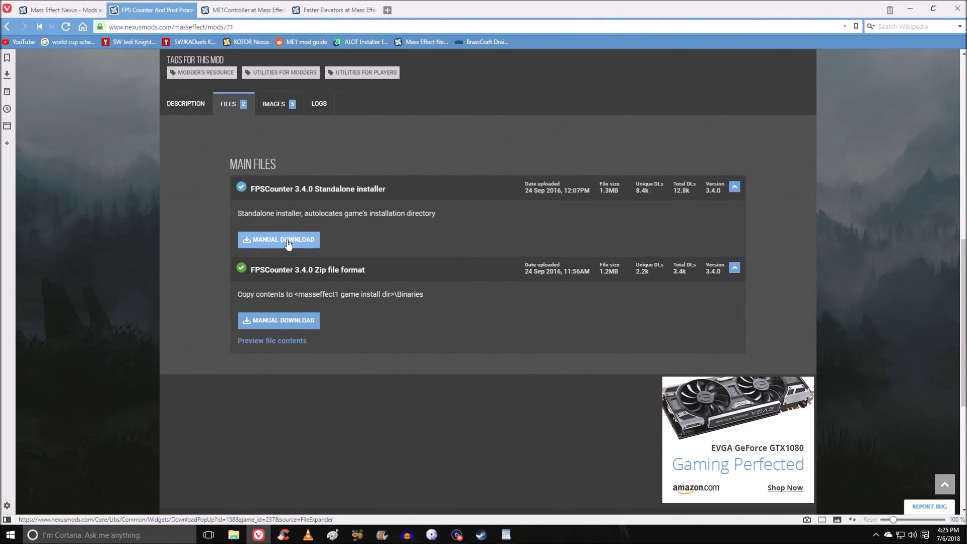
click(288, 241)
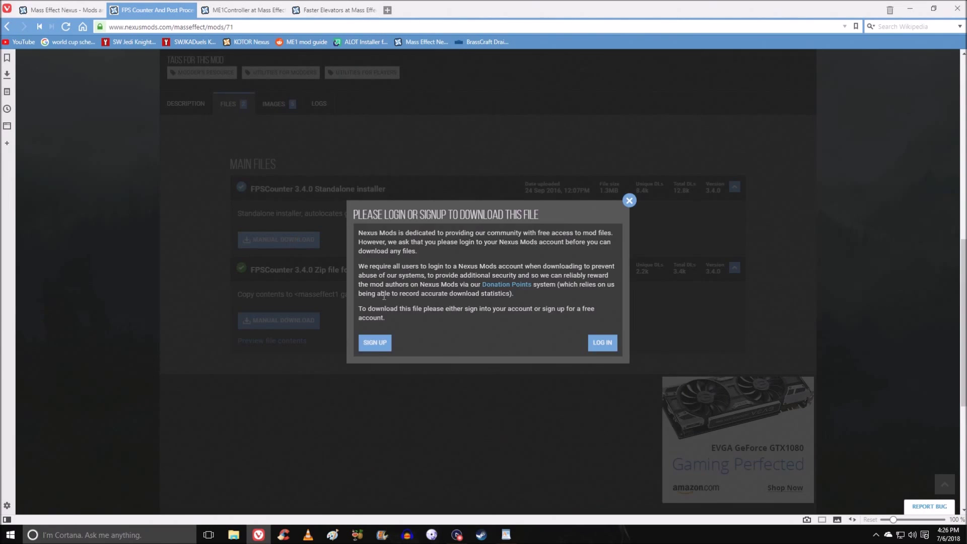
click(629, 201)
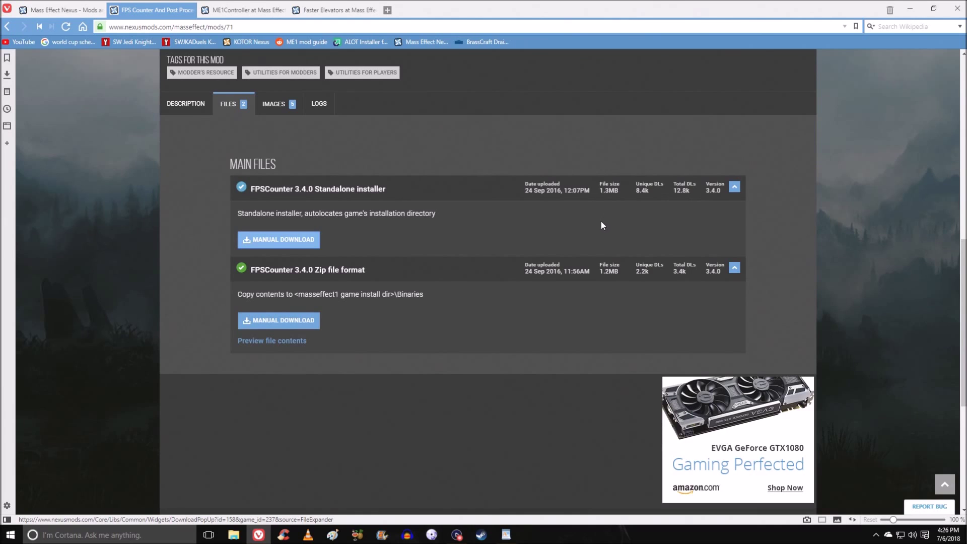
scroll(602, 223, up, 1)
scroll(624, 245, up, 5)
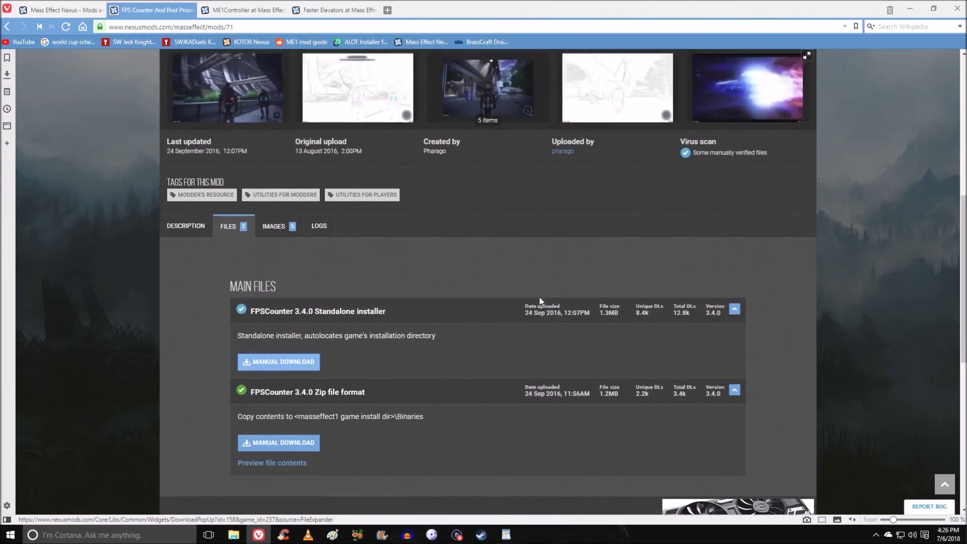
scroll(198, 207, down, 2)
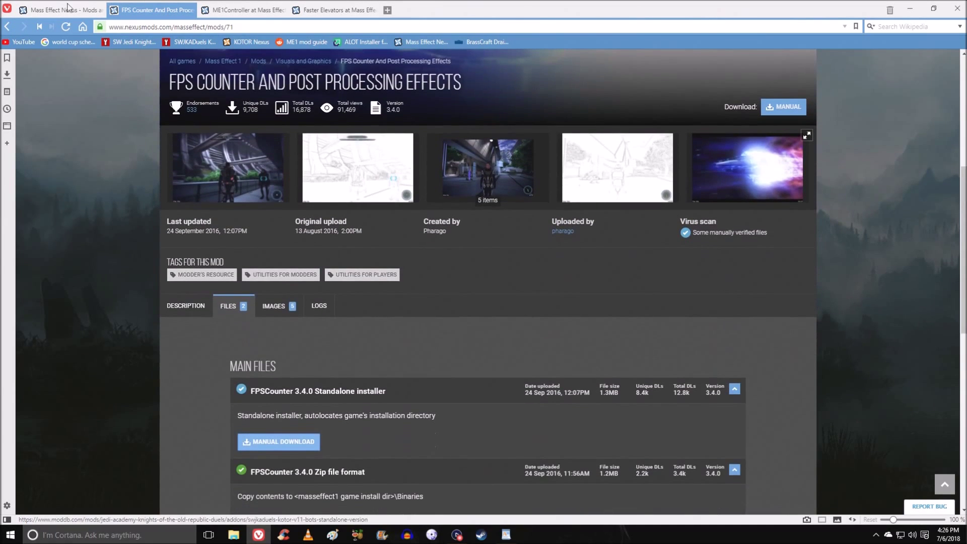
click(910, 9)
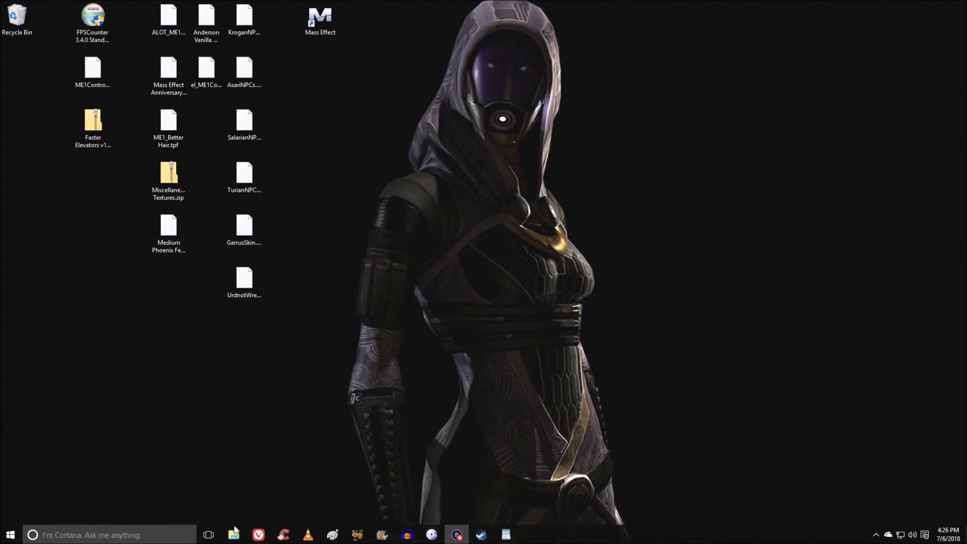
click(259, 535)
scroll(241, 355, down, 1)
scroll(241, 355, down, 2)
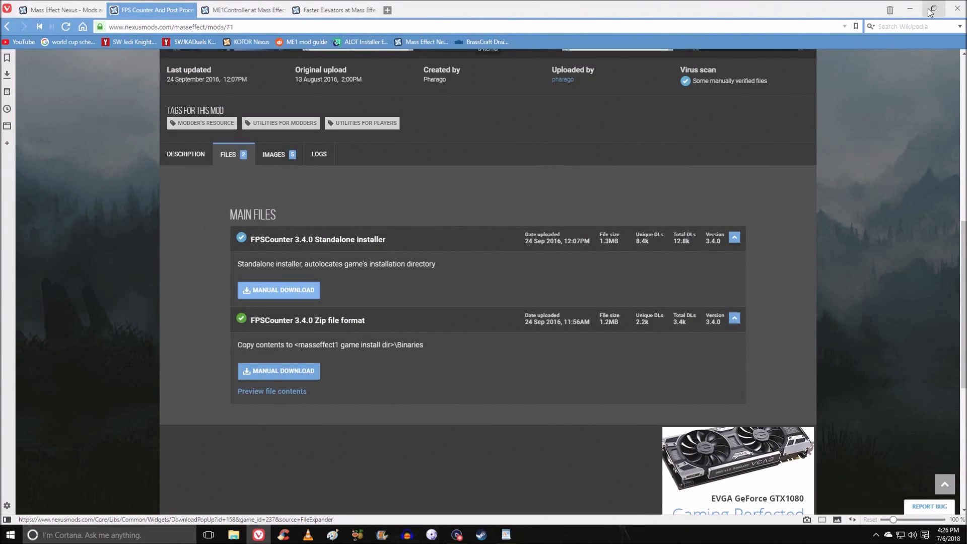
- Minimize the browser, launch the FPSCounter 3.4.0 Standalone installer from the desktop and allow it to make changes
click(910, 9)
click(88, 23)
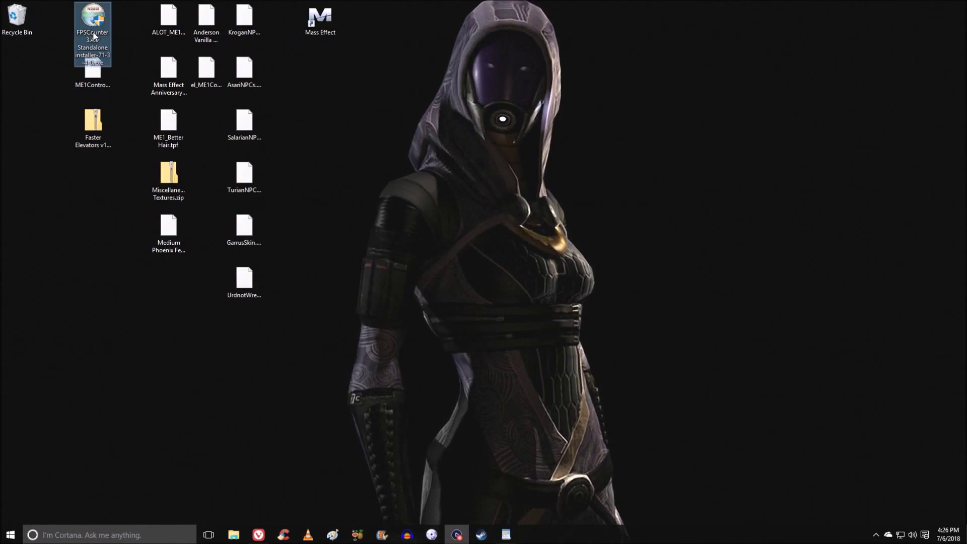
mouse_move(99, 66)
mouse_down()
mouse_move(58, 115)
mouse_move(92, 56)
mouse_up()
double_click(91, 26)
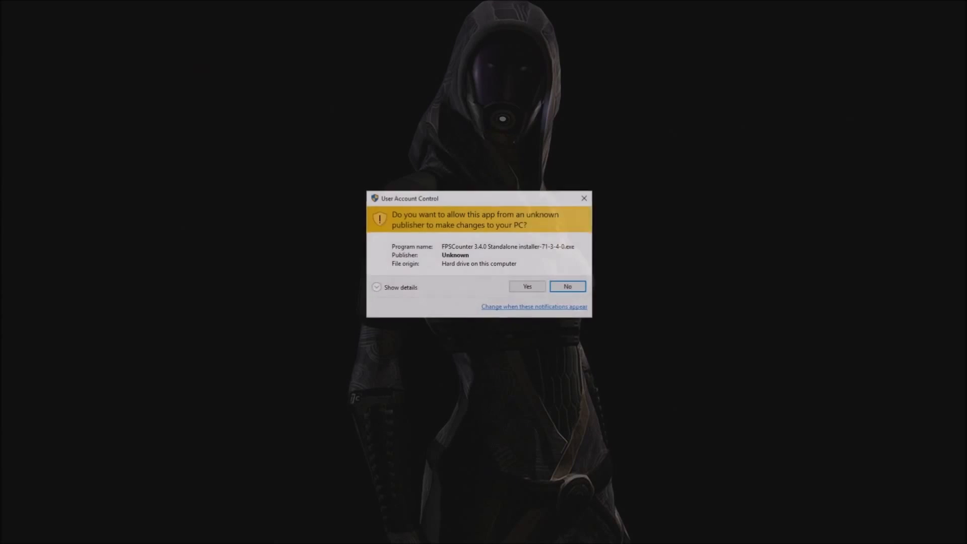
click(528, 287)
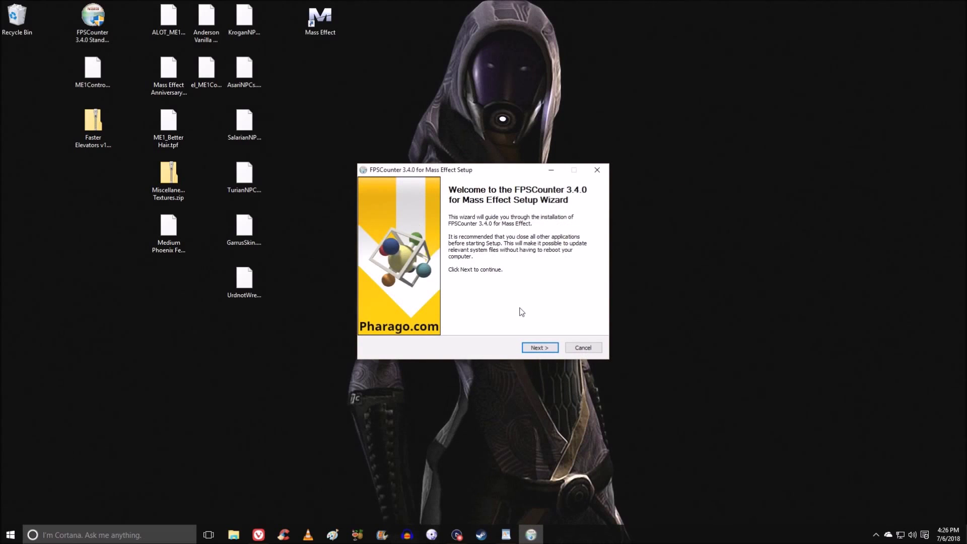
- Install FPSCounter 3.4.0 into the default Mass Effect\Binaries folder and finish the setup wizard
click(543, 349)
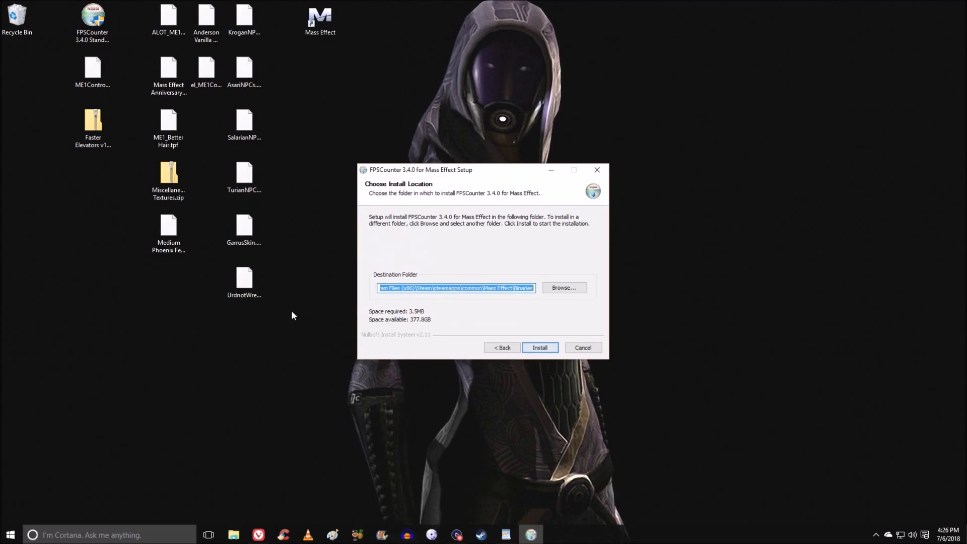
click(538, 350)
click(538, 349)
click(539, 349)
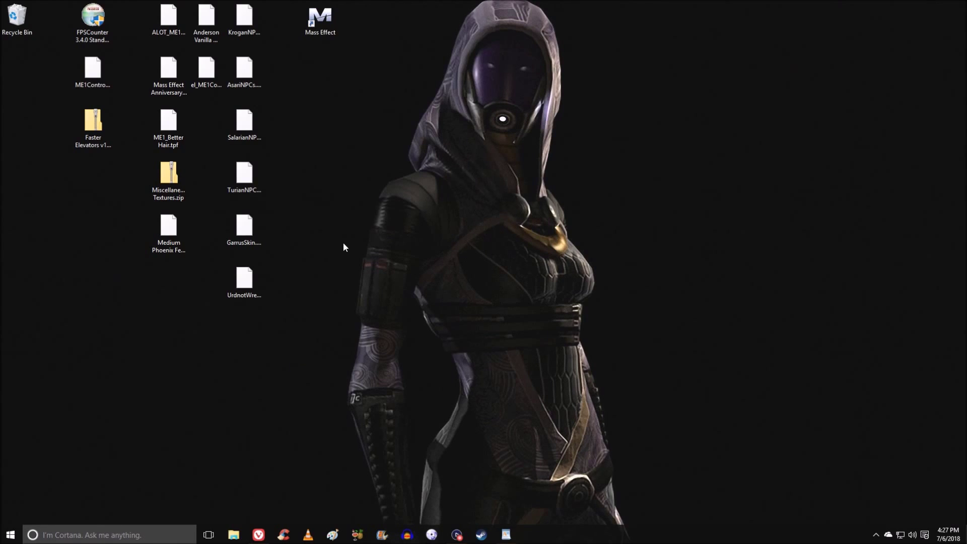
- Extract the ME1Controller archive with 7-Zip into its own folder and place that folder below the Faster Elevators archive on the desktop
mouse_move(95, 69)
mouse_down()
mouse_move(68, 83)
mouse_move(96, 76)
mouse_up()
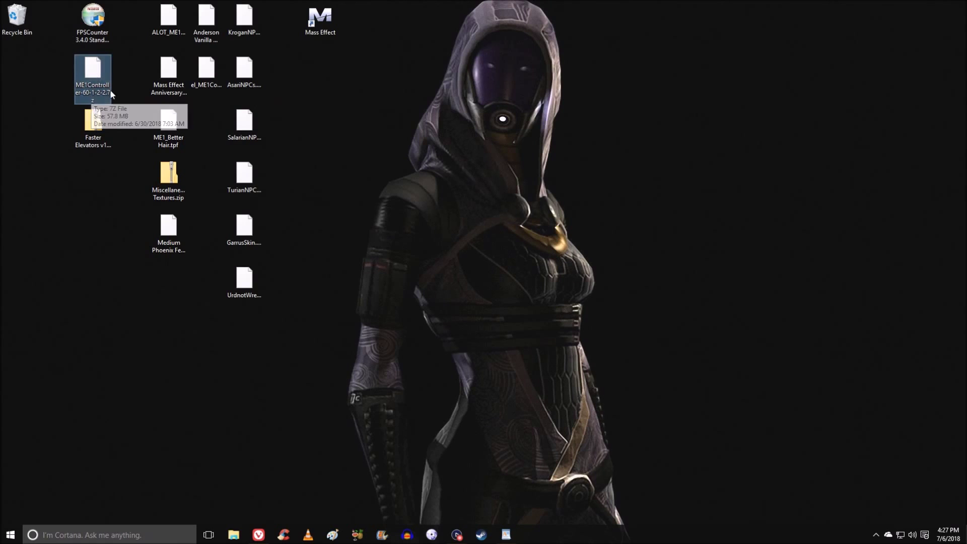
right_click(93, 76)
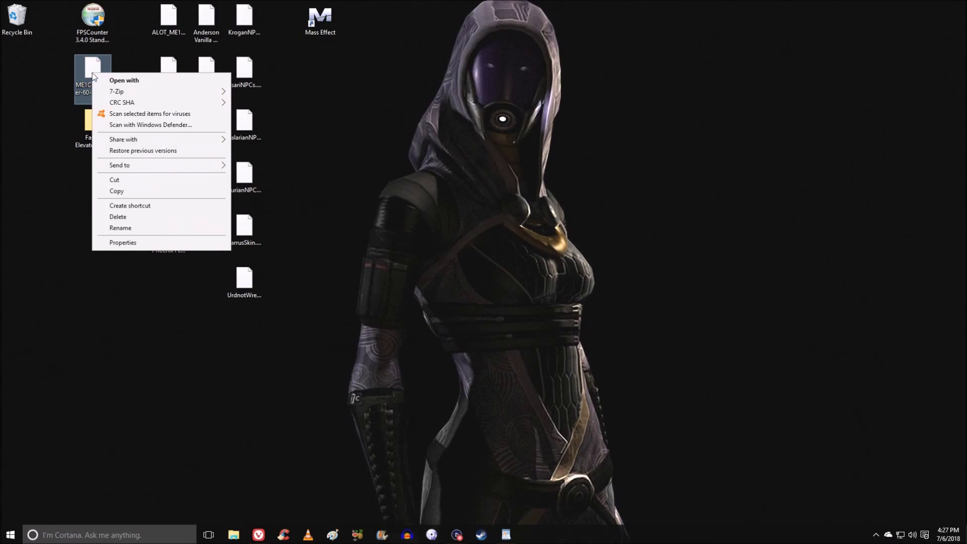
mouse_move(126, 94)
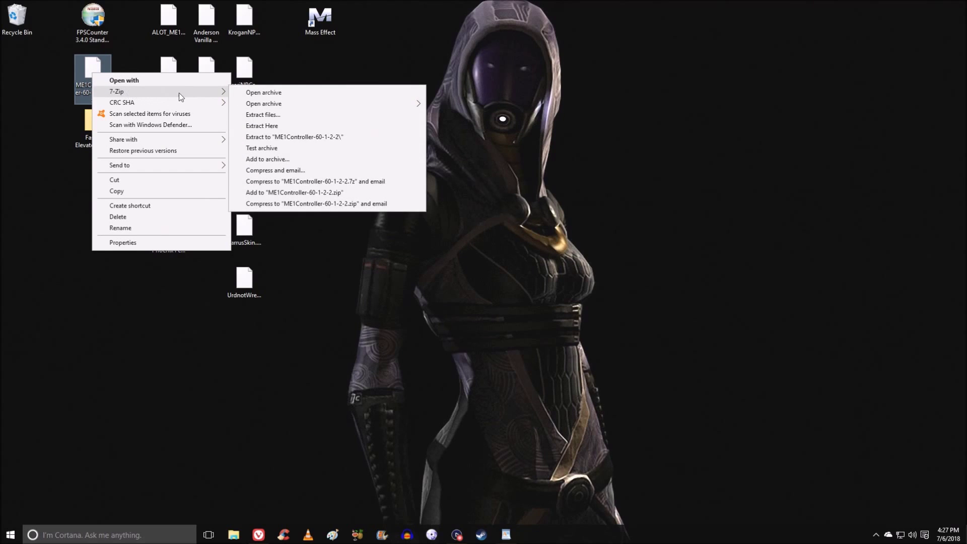
click(261, 139)
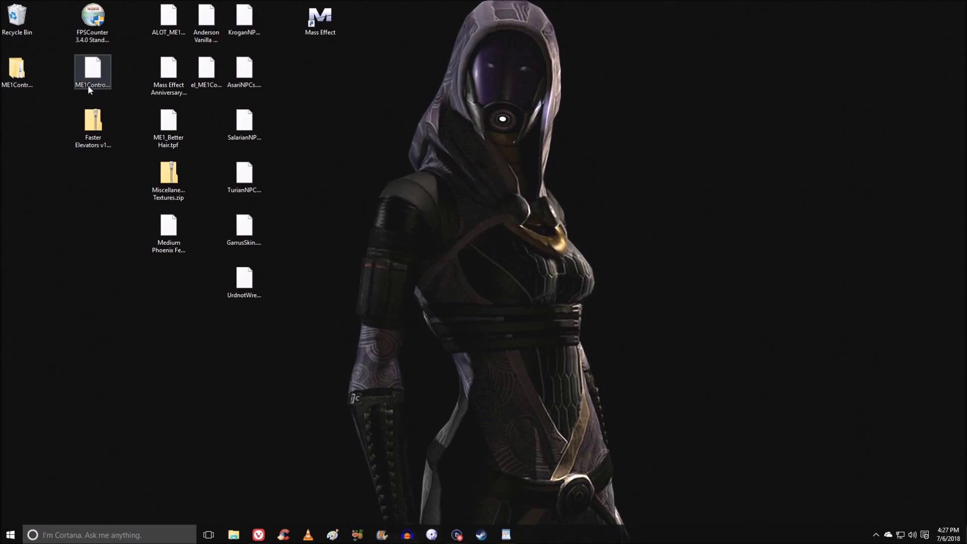
right_click(101, 79)
mouse_move(222, 95)
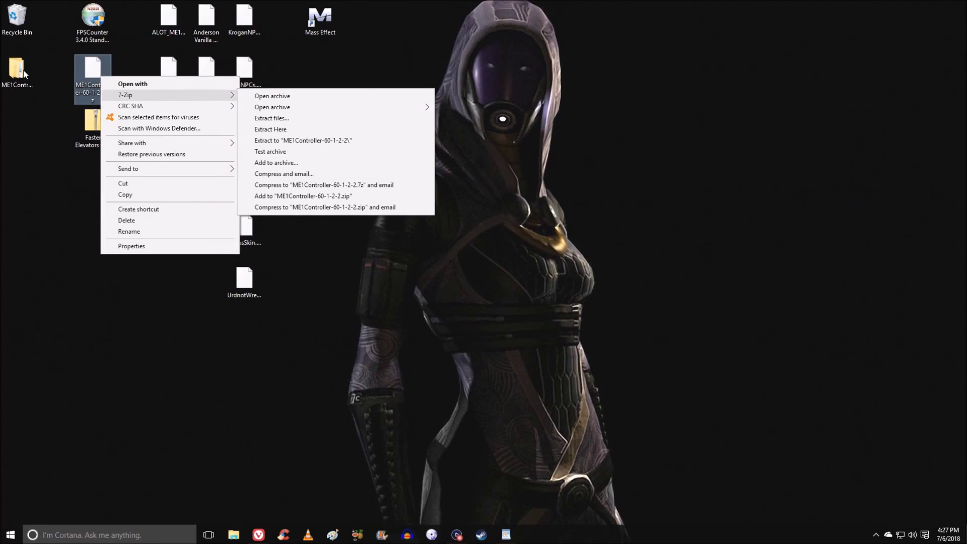
drag(25, 76, 82, 199)
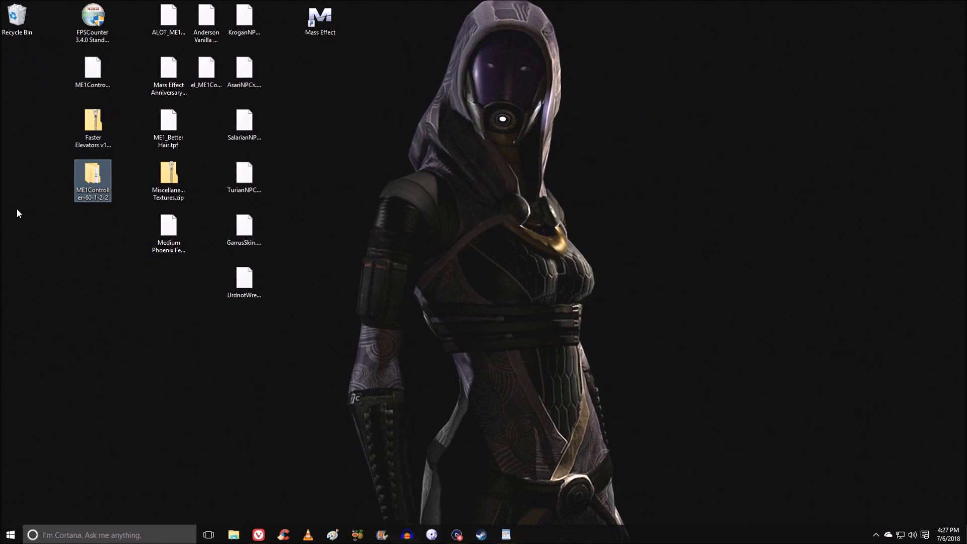
- Examine the extracted ME1Controller folder's contents, including its Mass Effect subfolder
double_click(87, 180)
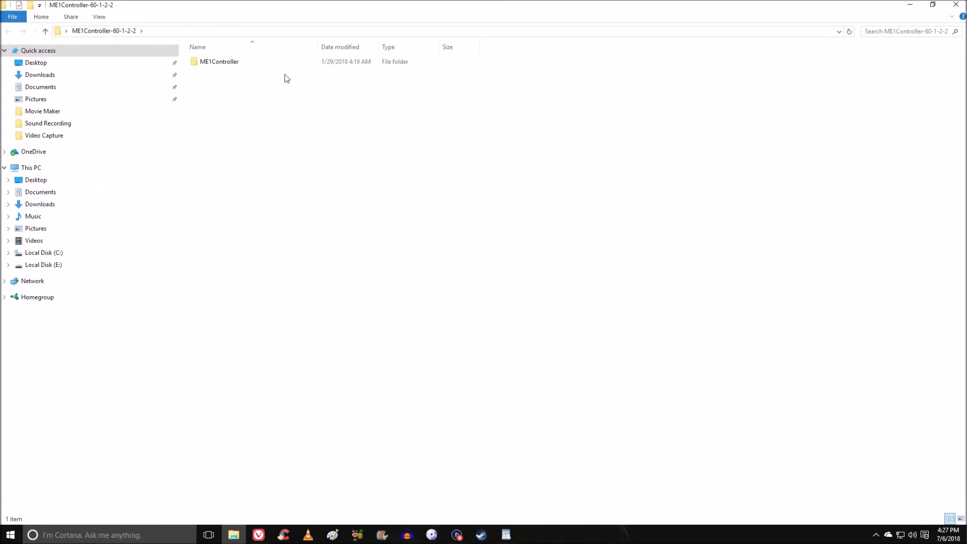
double_click(231, 66)
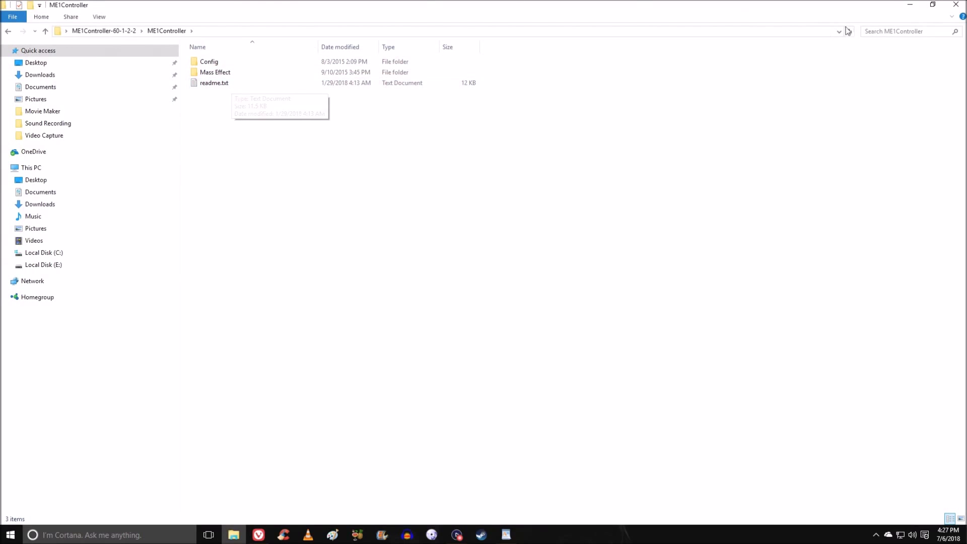
click(933, 4)
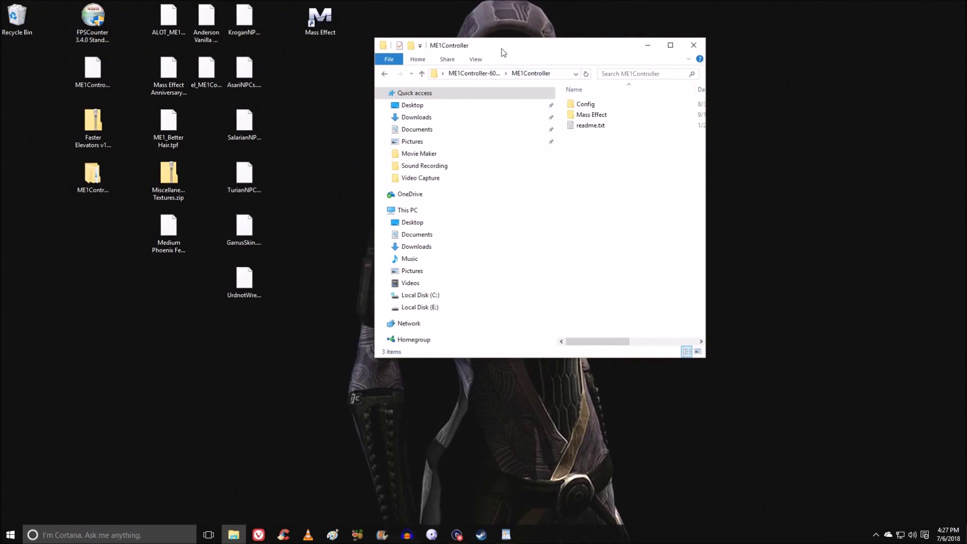
drag(502, 47, 586, 63)
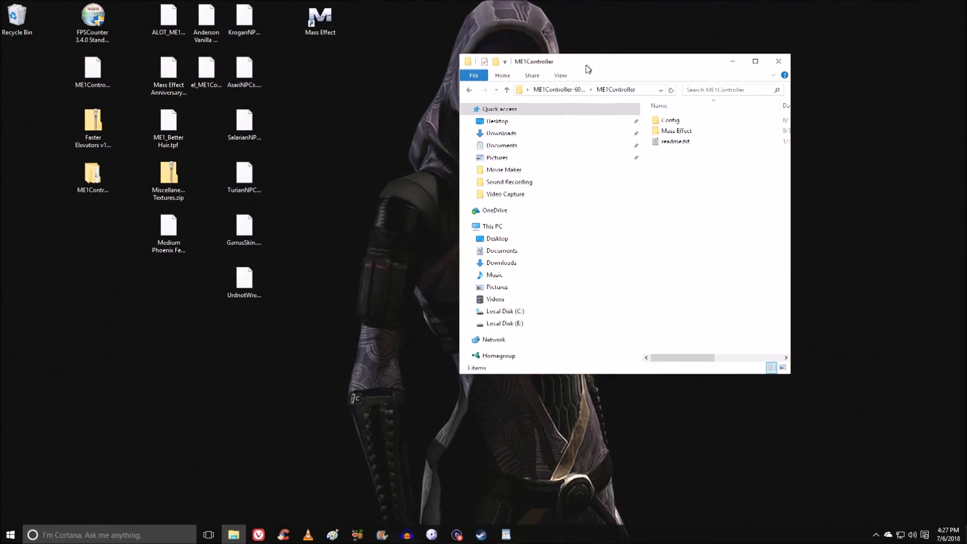
click(754, 61)
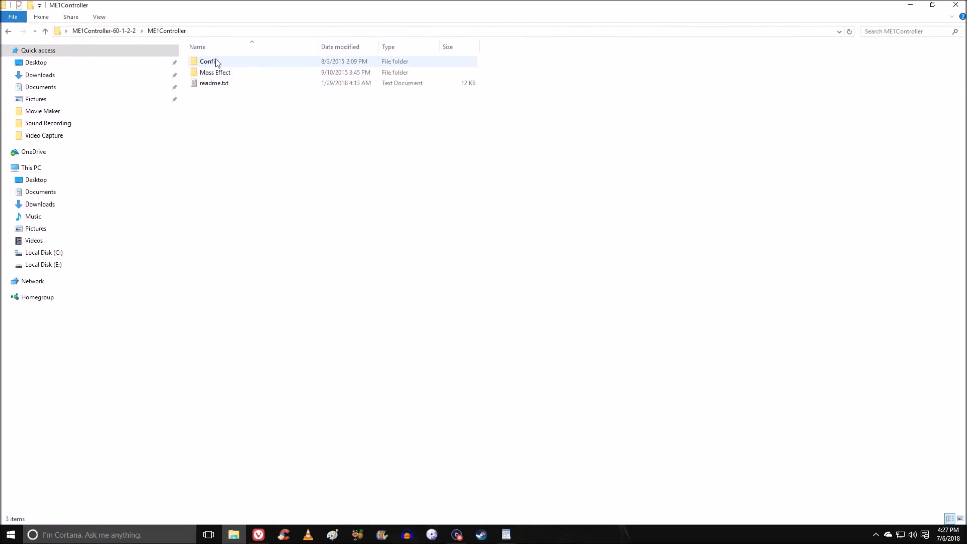
click(215, 62)
click(213, 74)
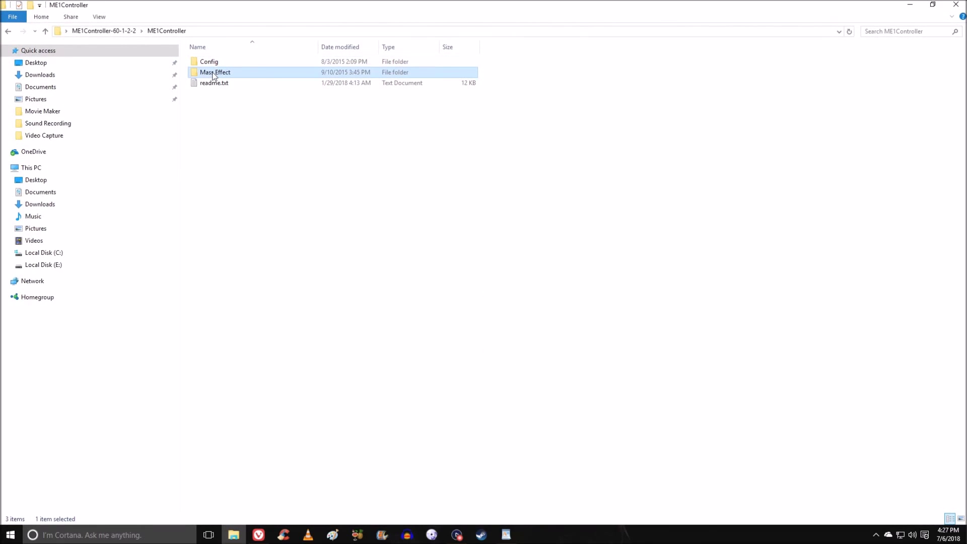
double_click(213, 74)
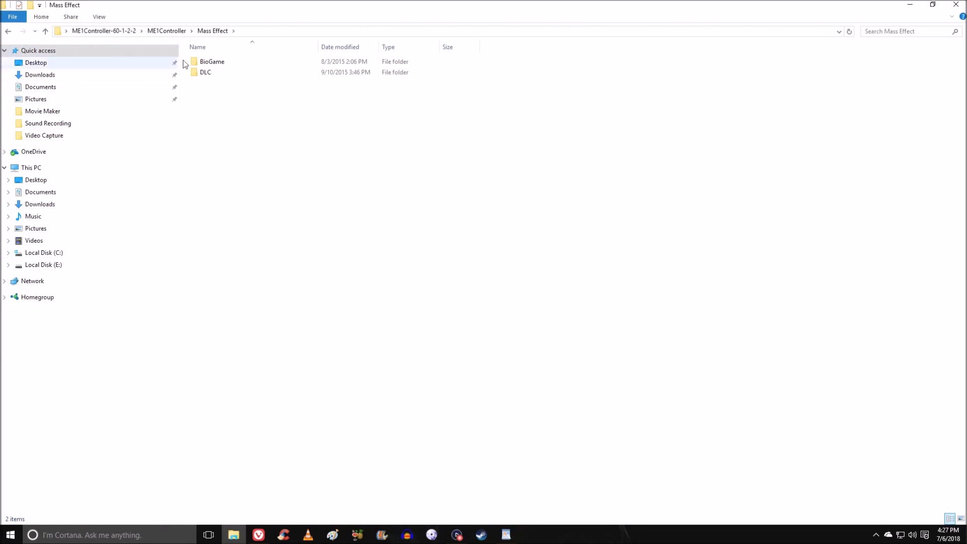
- Expand the ME1Controller-60-1-2-2 folder tree under Desktop and return to the inner ME1Controller folder
click(36, 62)
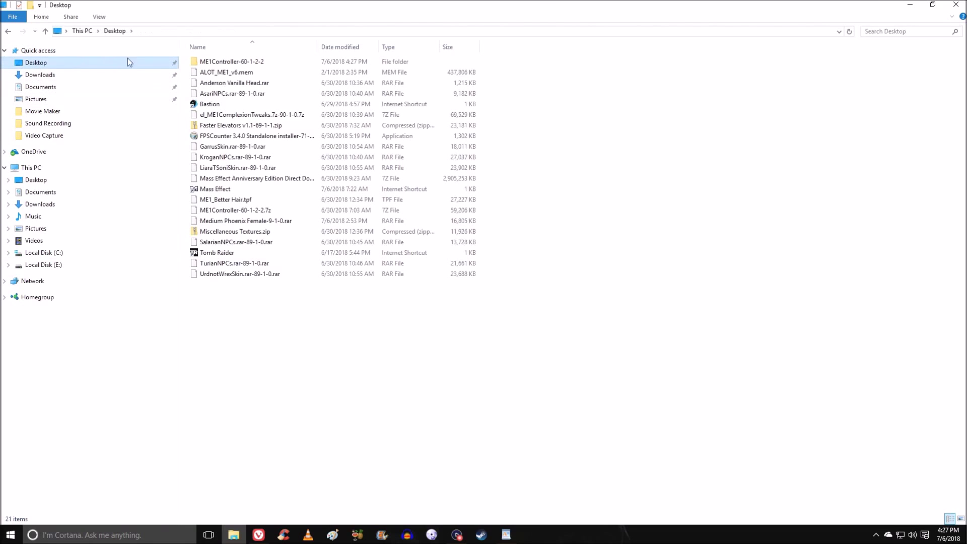
double_click(211, 65)
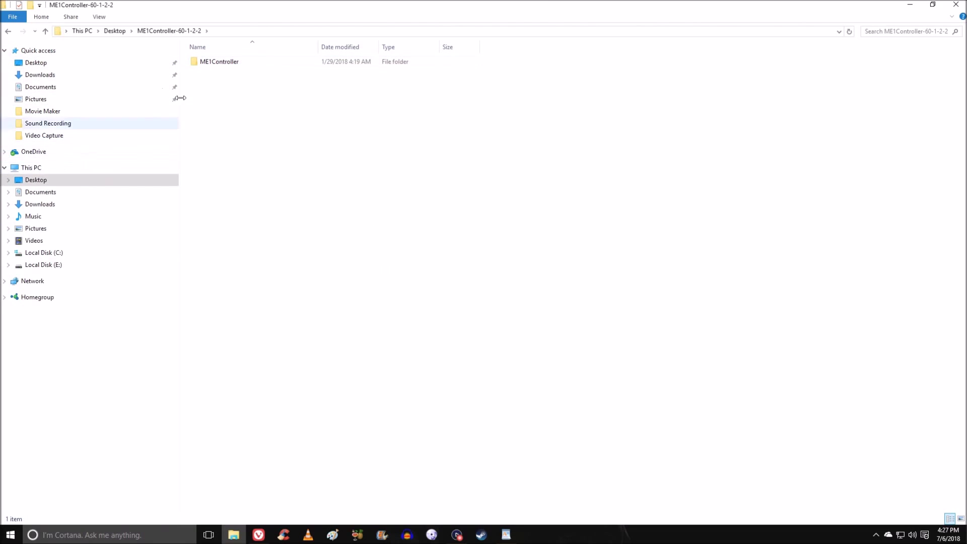
click(8, 180)
click(12, 192)
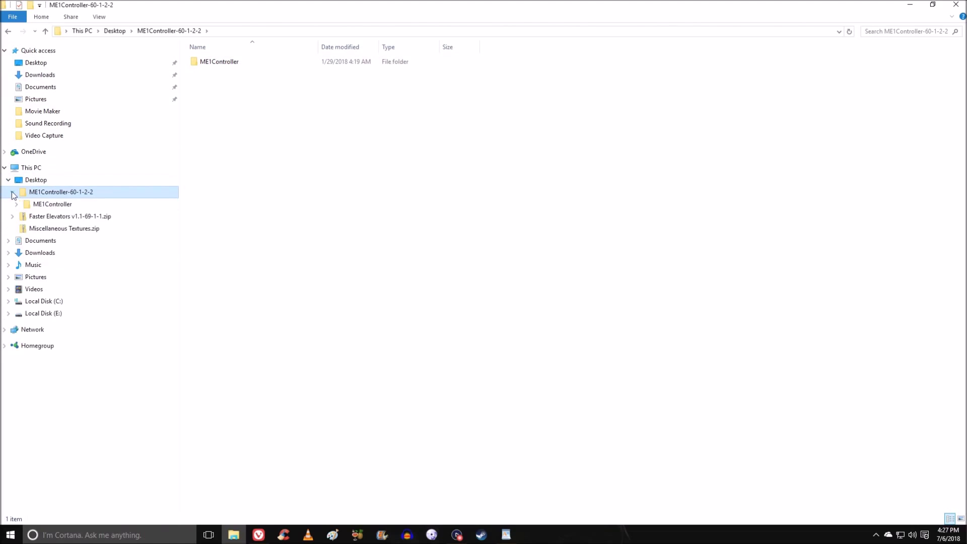
click(17, 205)
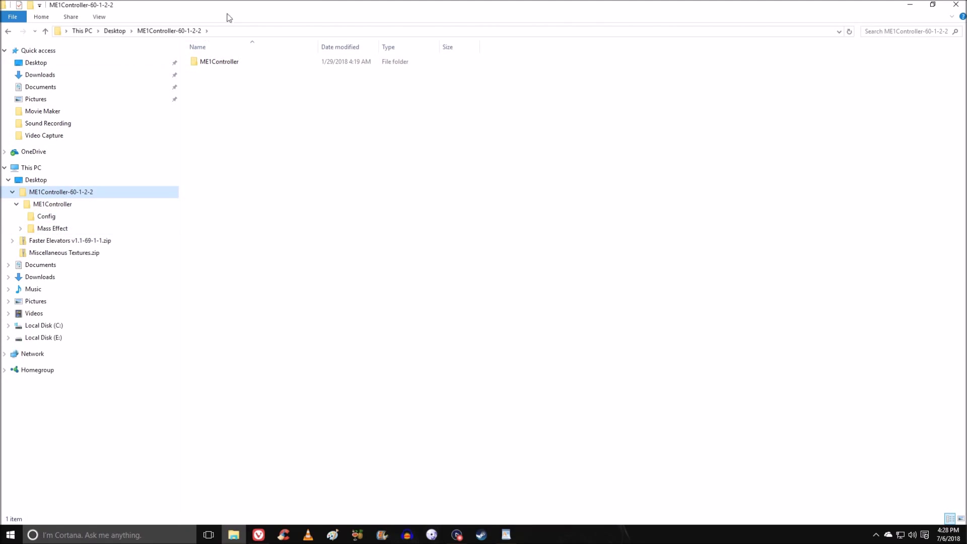
click(113, 31)
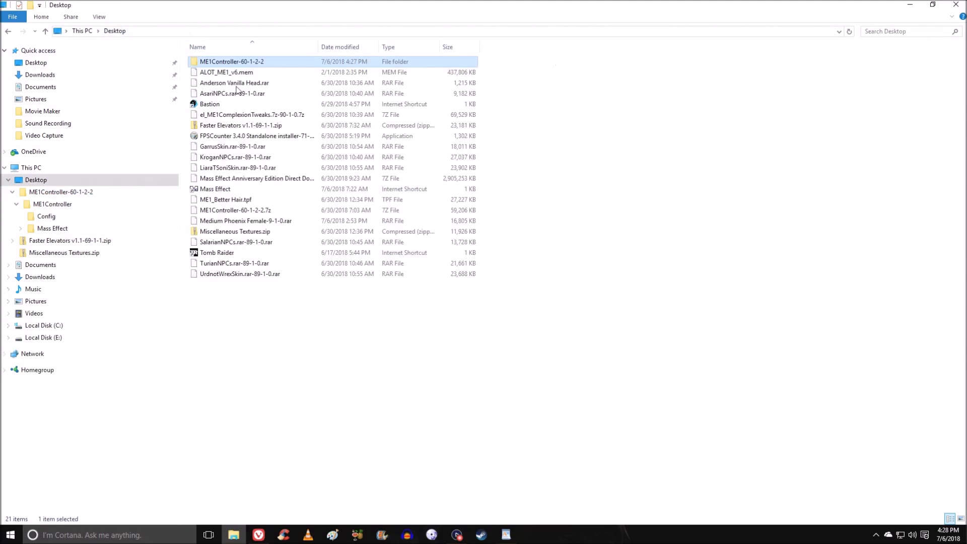
click(50, 204)
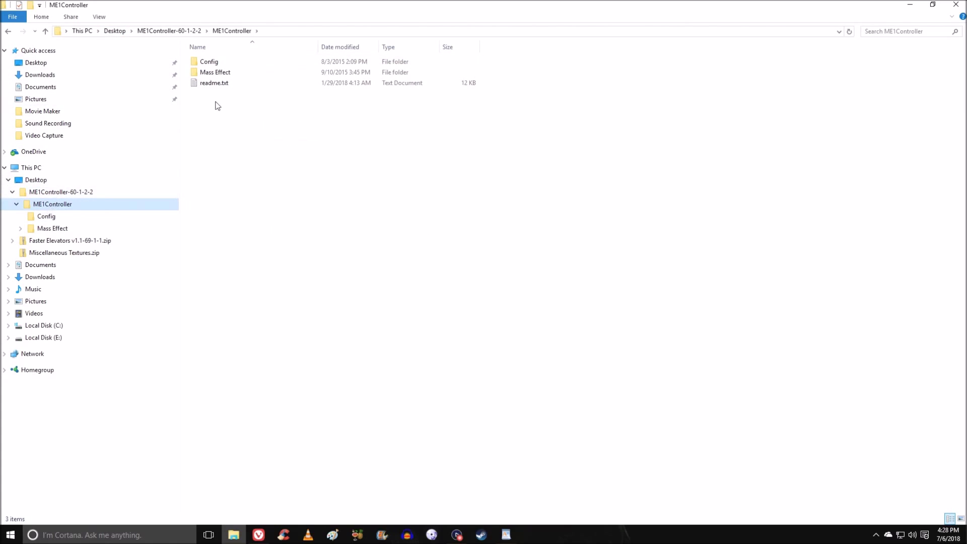
- Read the installation instructions in ME1Controller's readme.txt, highlighting steps 1 to 3 and the Config destination path
double_click(214, 83)
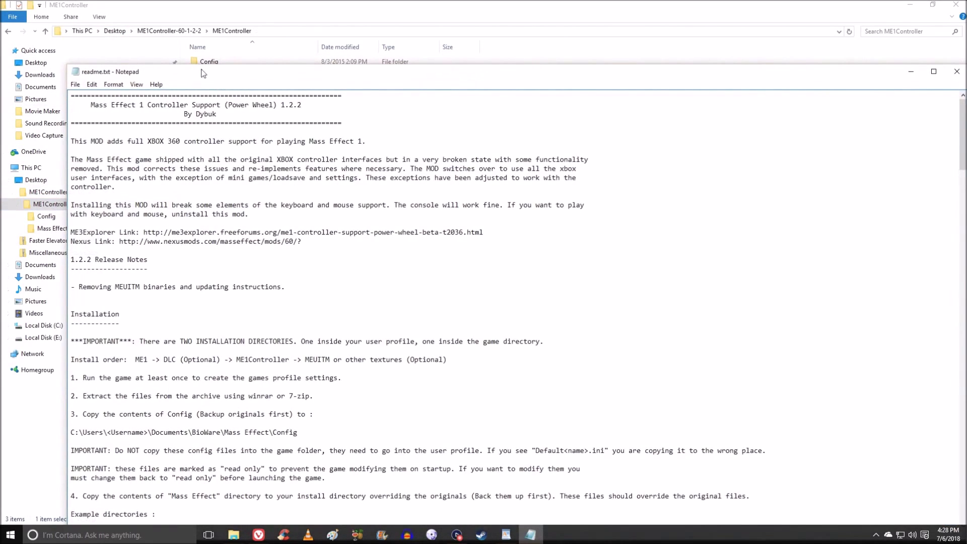
drag(341, 46, 455, 32)
scroll(359, 300, down, 3)
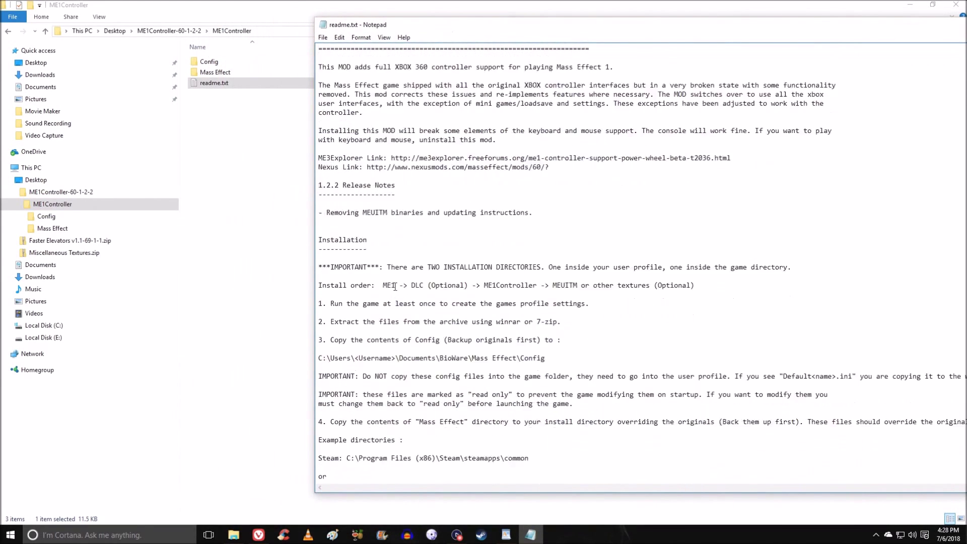
drag(331, 280, 459, 280)
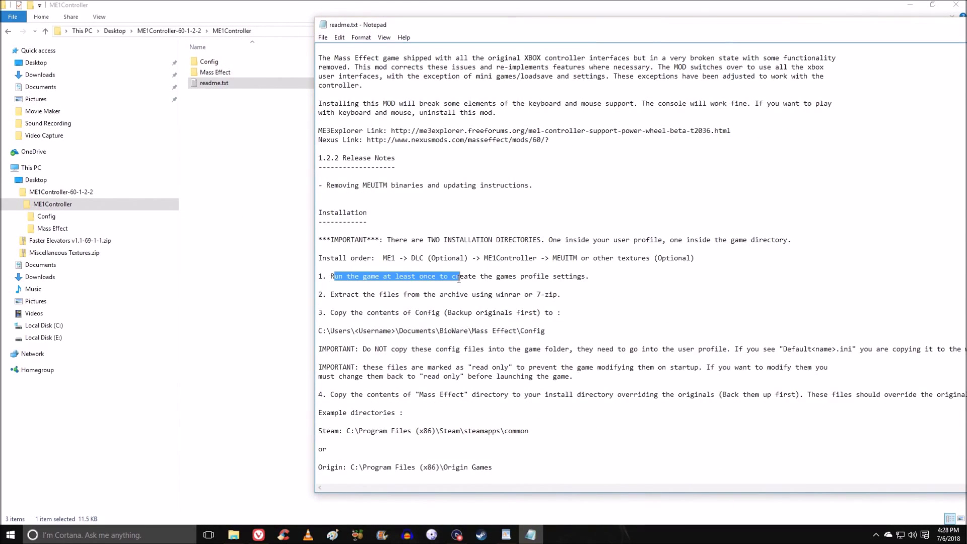
drag(327, 296, 481, 296)
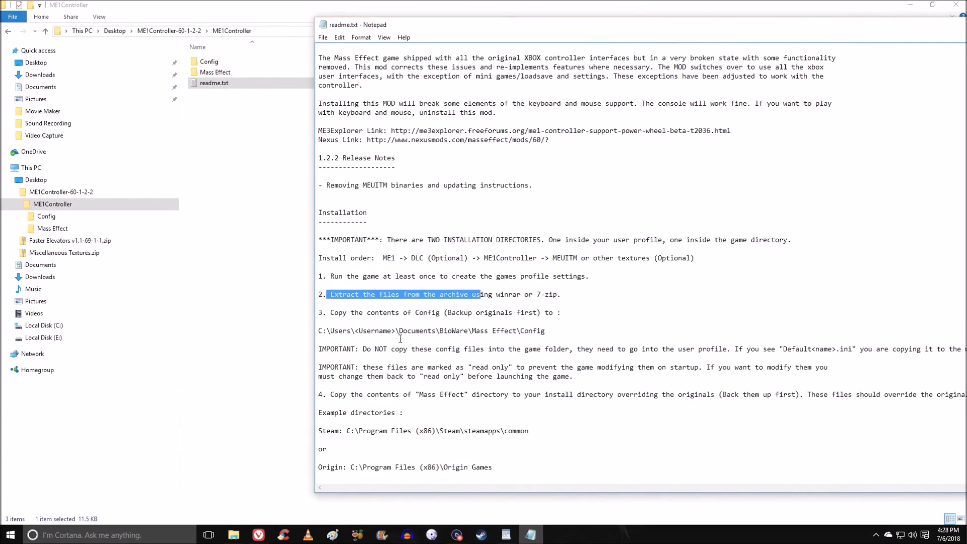
scroll(400, 338, down, 2)
drag(330, 259, 452, 261)
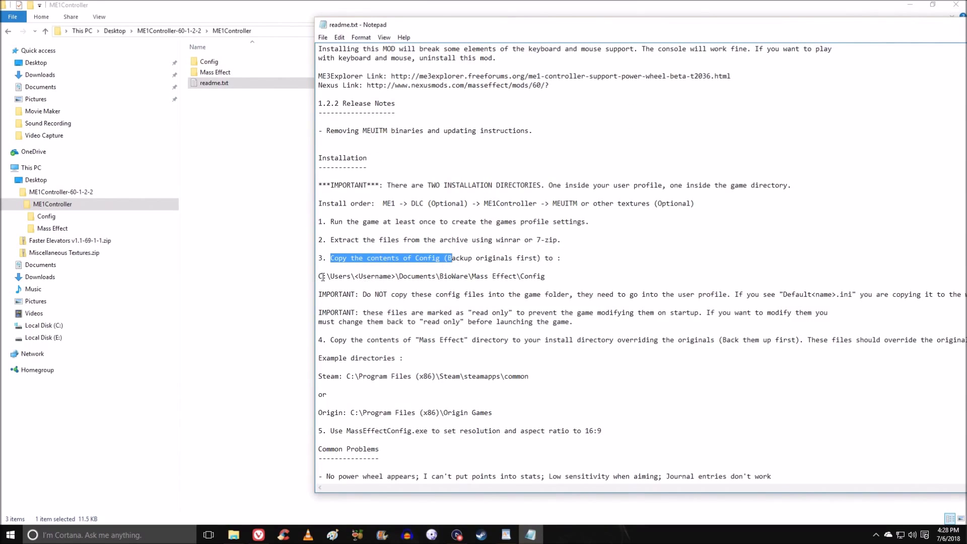
drag(322, 277, 414, 283)
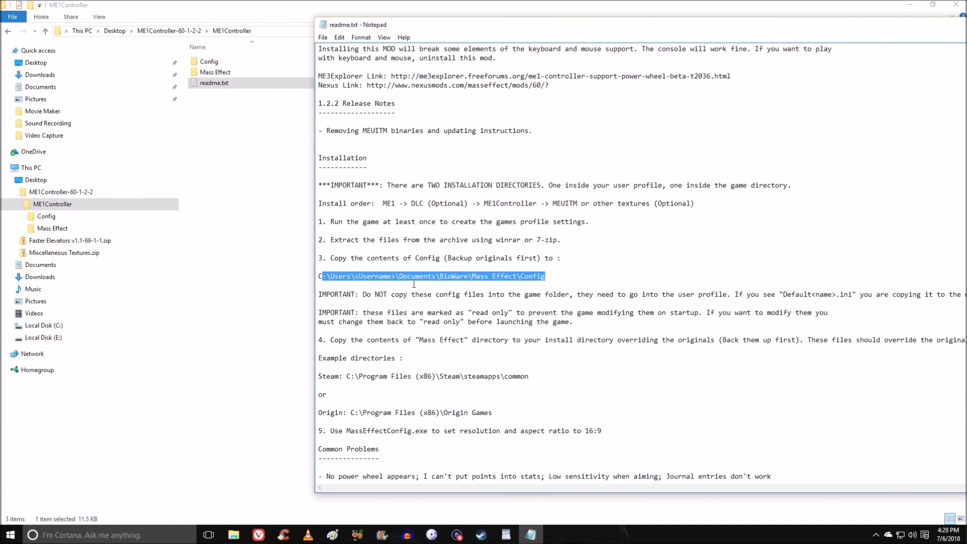
click(414, 282)
drag(403, 278, 427, 280)
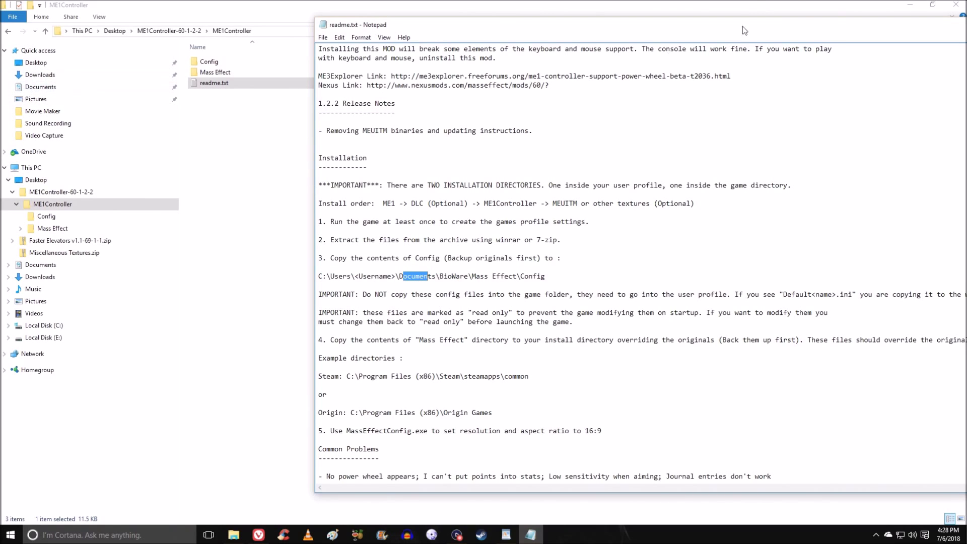
- Arrange the restored file window beside the readme and open the Documents folder in it
click(932, 5)
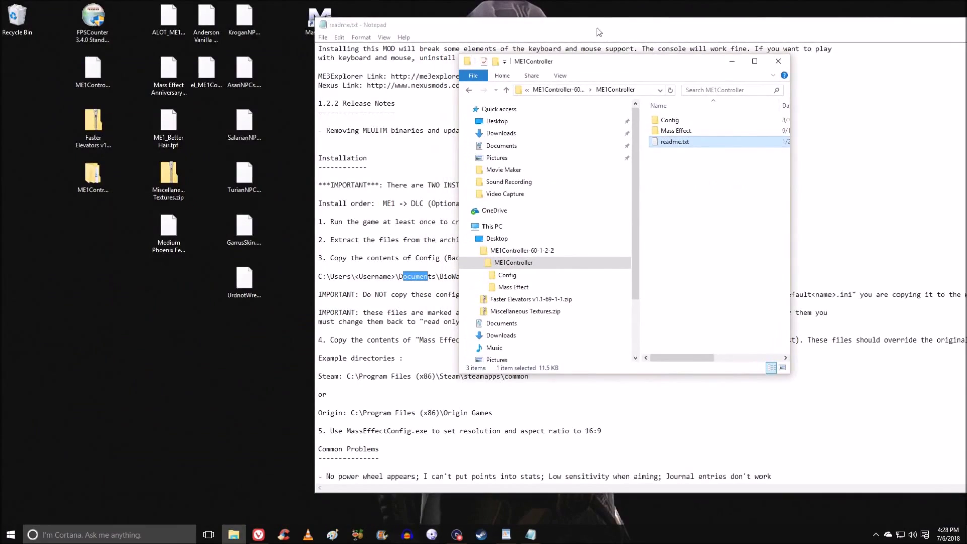
click(667, 28)
drag(668, 28, 743, 120)
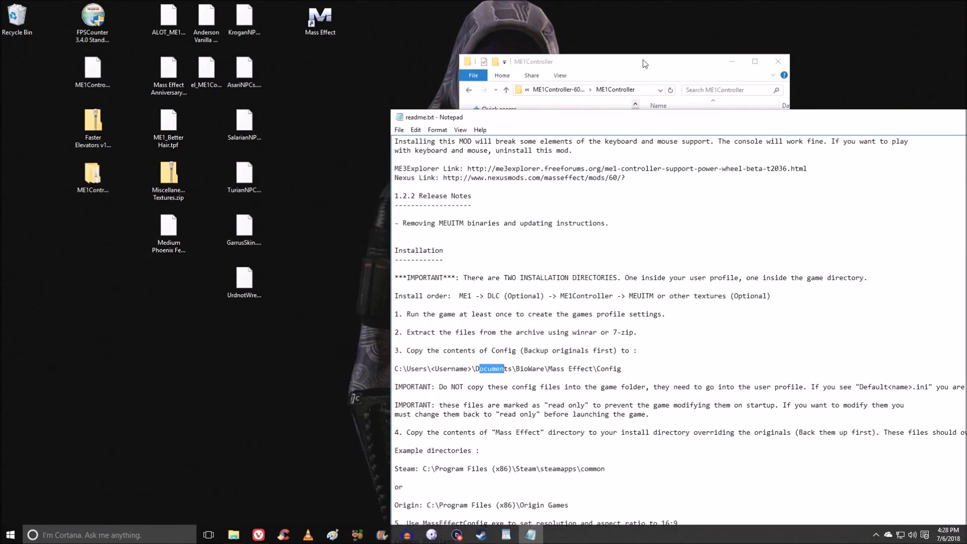
drag(644, 63, 219, 52)
click(563, 118)
drag(563, 119, 554, 22)
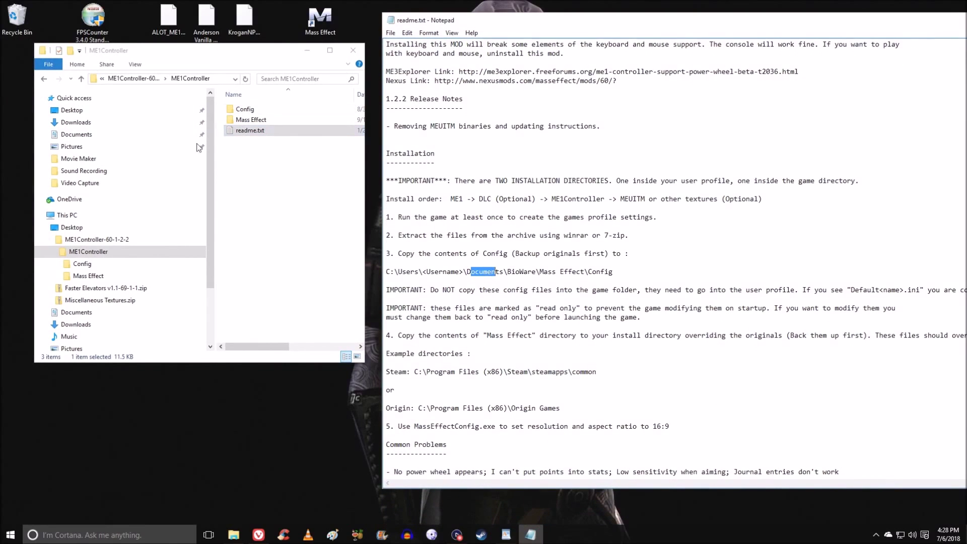
click(61, 135)
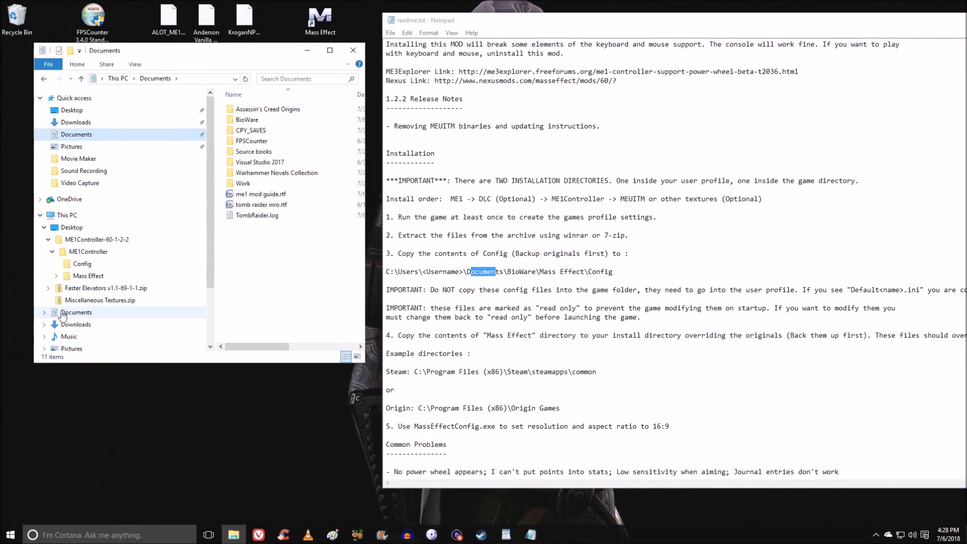
- Expand the Documents folder tree in an enlarged file window and open the extracted inner ME1Controller folder in a second window beside it
click(44, 313)
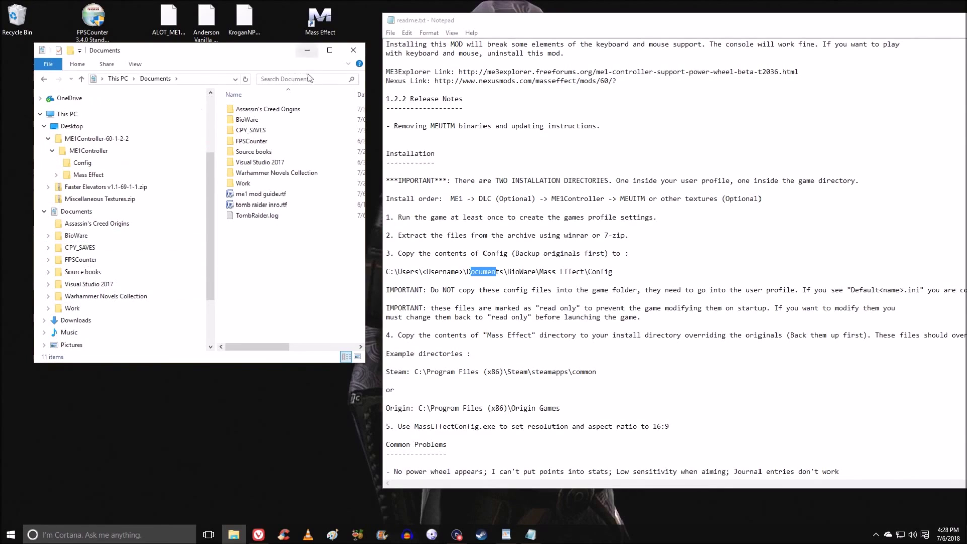
drag(188, 363, 163, 502)
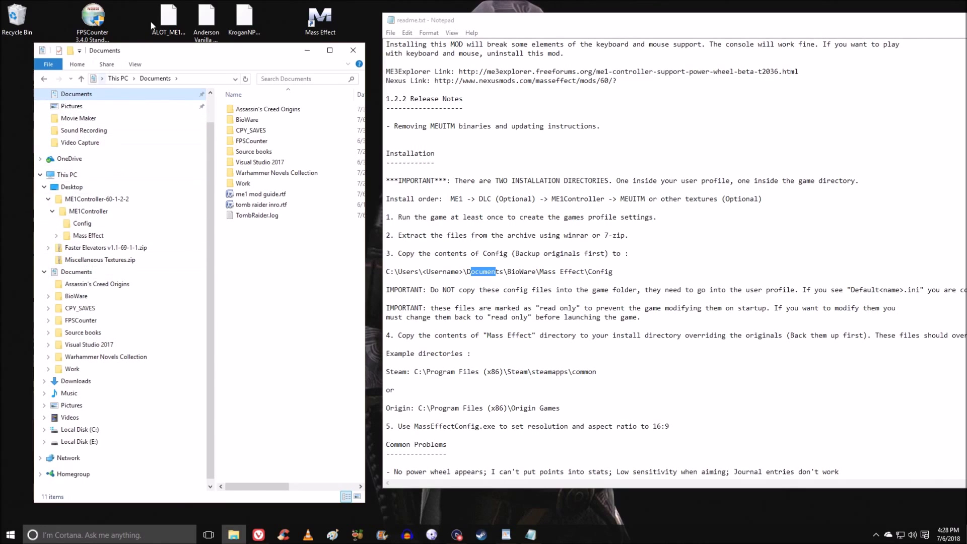
drag(159, 51, 148, 234)
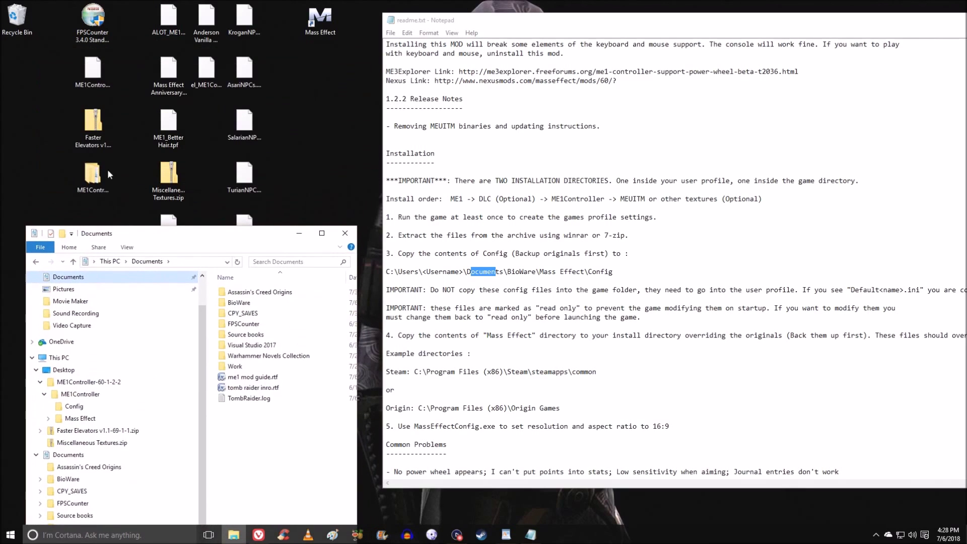
click(89, 181)
double_click(89, 181)
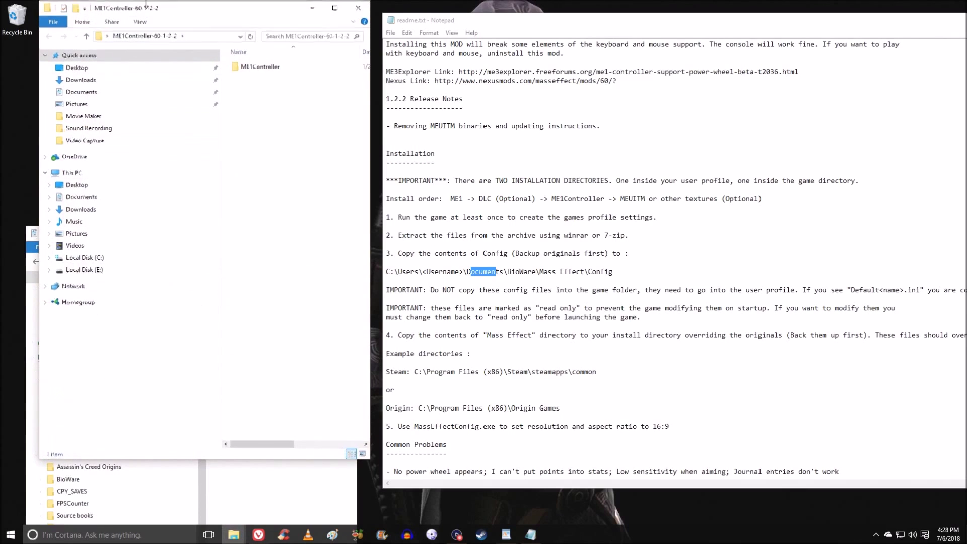
drag(138, 14, 462, 45)
drag(151, 233, 164, 45)
double_click(573, 101)
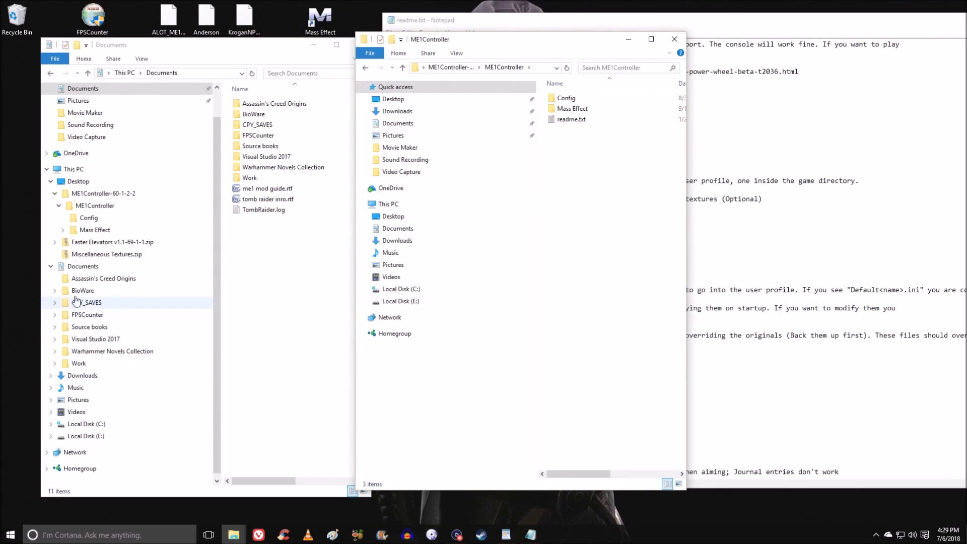
- Move ME1Controller's Config folder into Documents\BioWare\Mass Effect, replacing the files with the same names
click(55, 290)
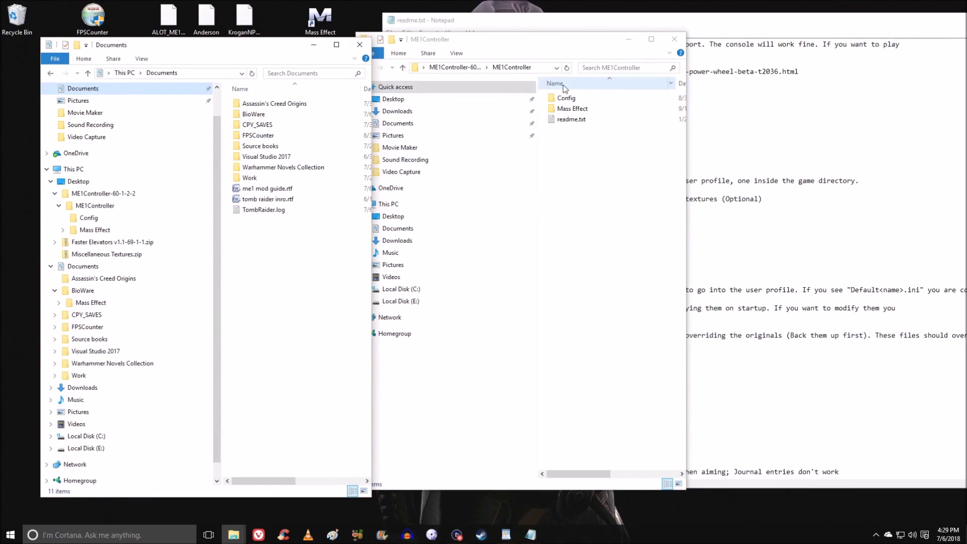
drag(487, 40, 602, 27)
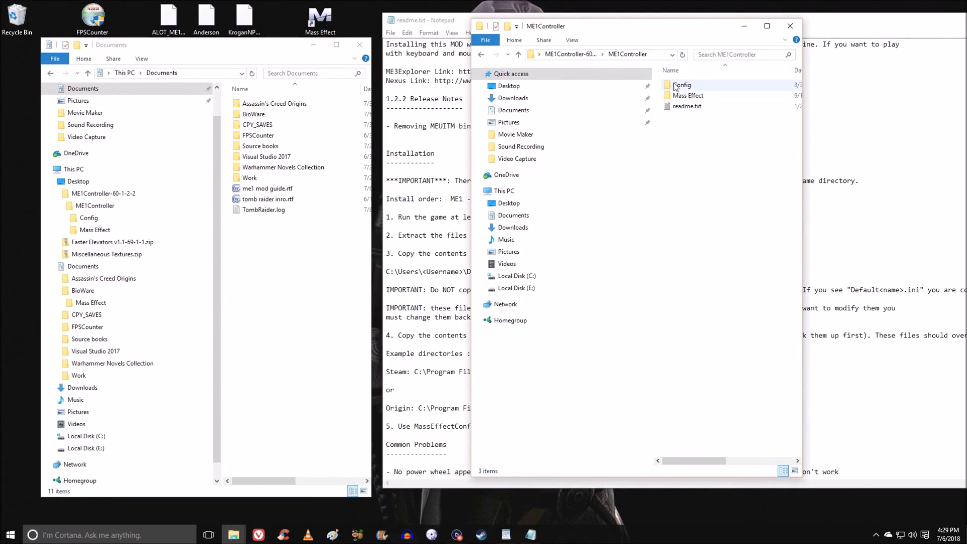
drag(681, 84, 99, 306)
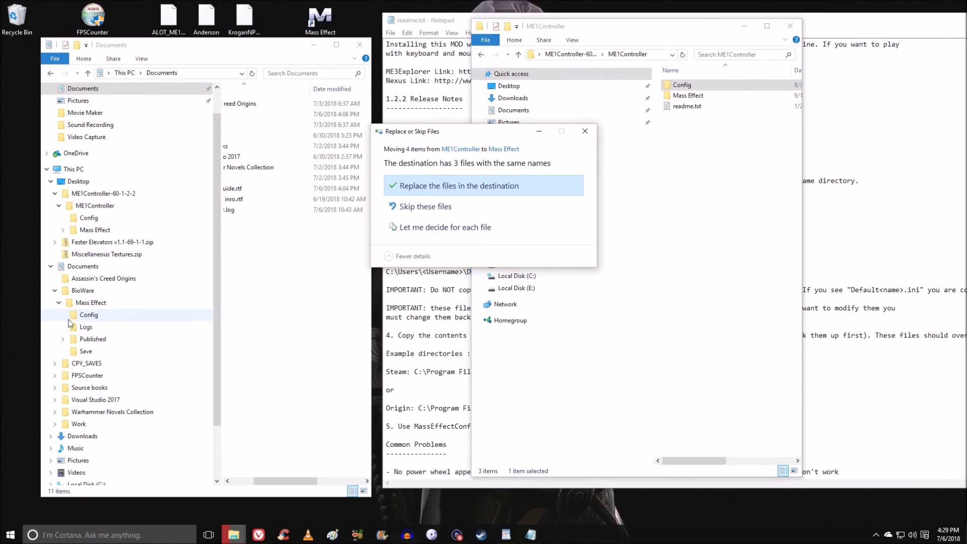
click(485, 188)
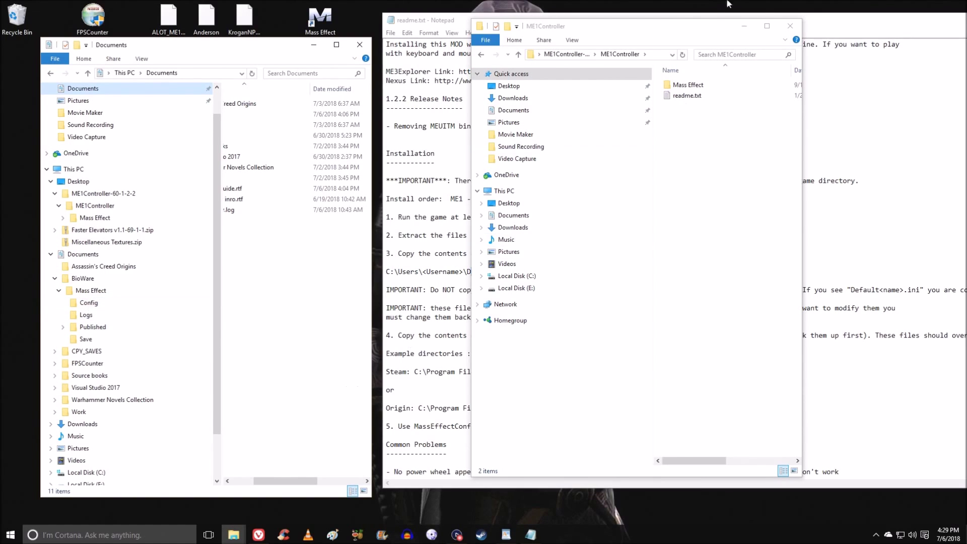
- Read the readme's installation notes, highlighting the warning about not copying config files into the game folder, and move the readme window lower
click(831, 25)
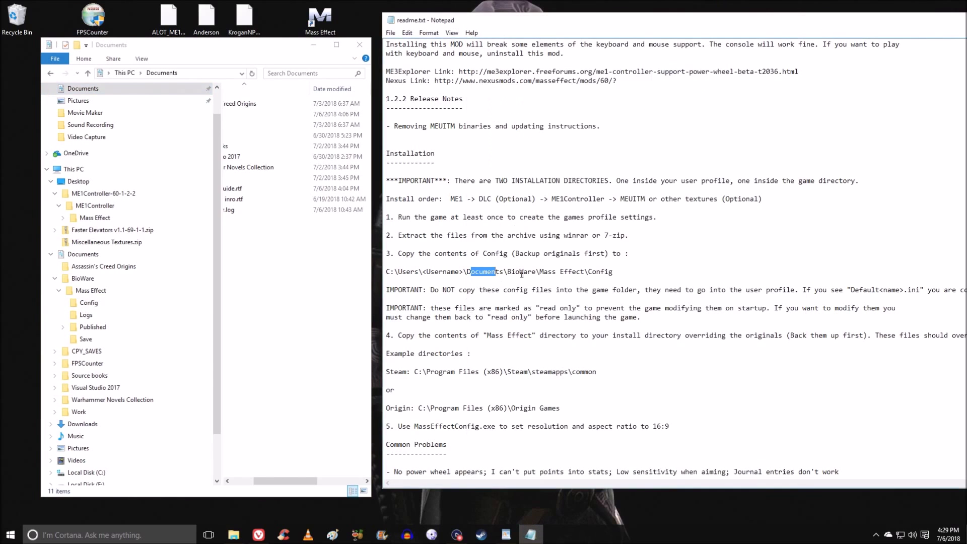
scroll(442, 264, down, 2)
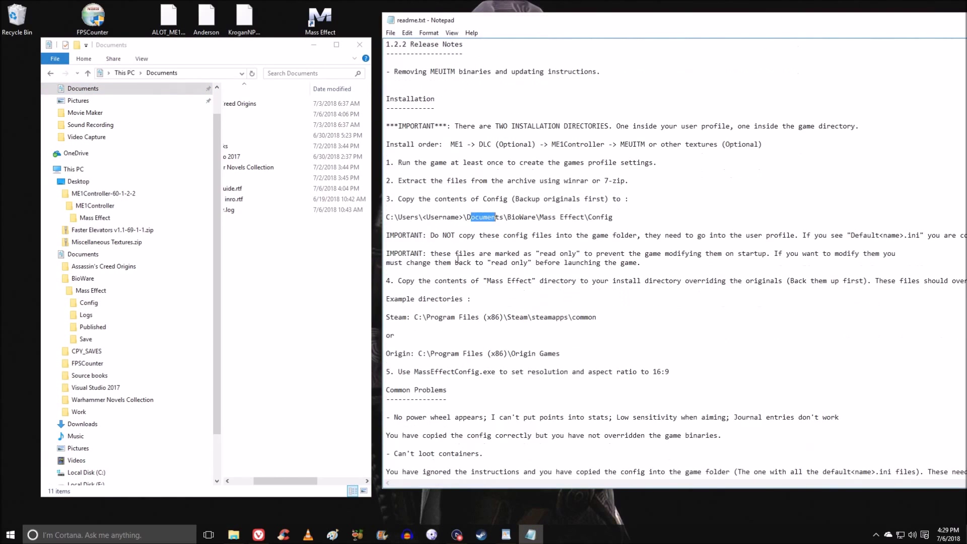
drag(439, 237, 638, 234)
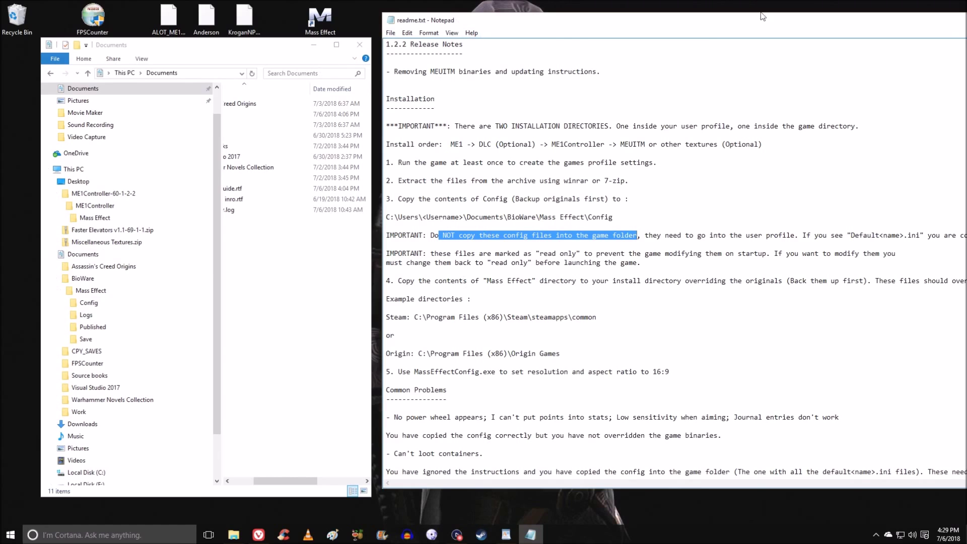
drag(921, 21, 773, 134)
drag(629, 132, 653, 201)
- Select the mod's Mass Effect folder and expand the other window's folder tree to C:\Program Files (x86)\Steam\steamapps\common
click(684, 87)
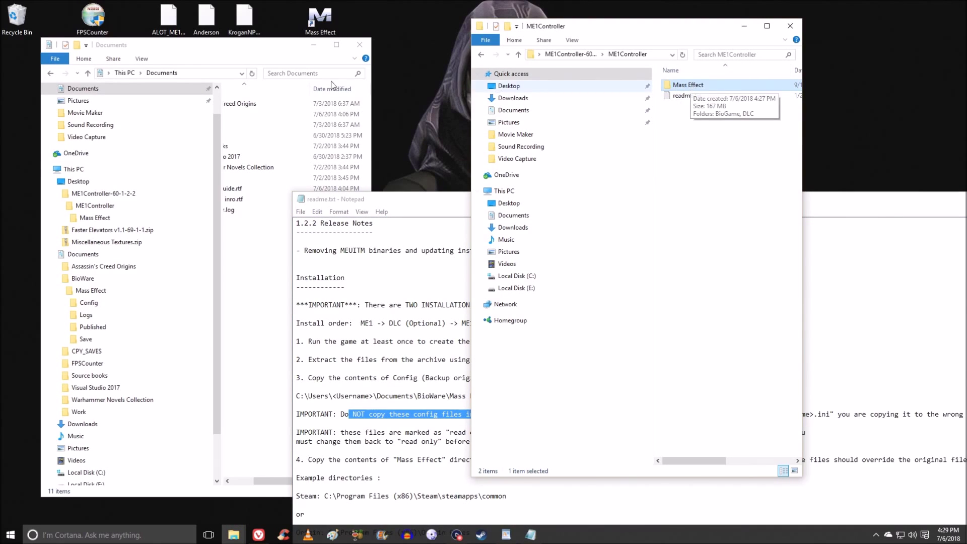
click(208, 50)
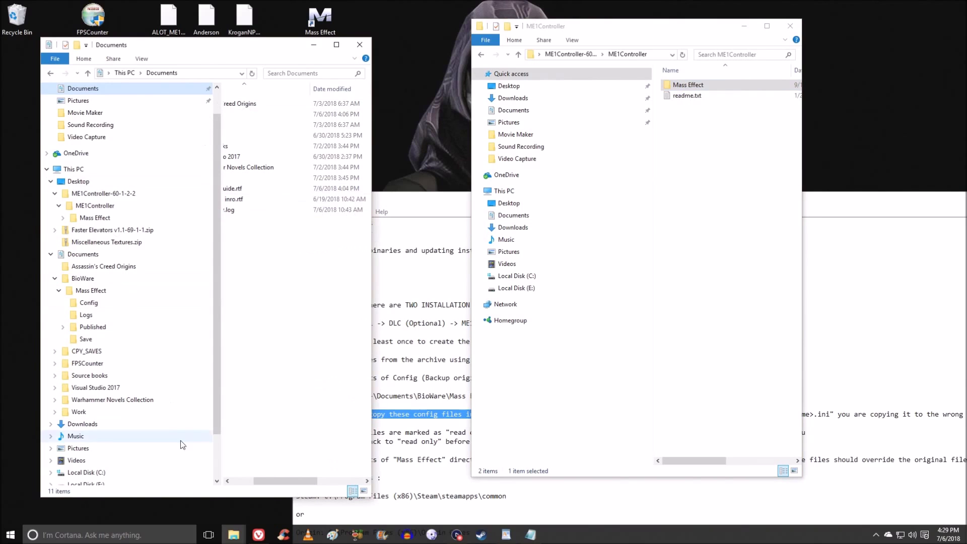
scroll(121, 388, down, 2)
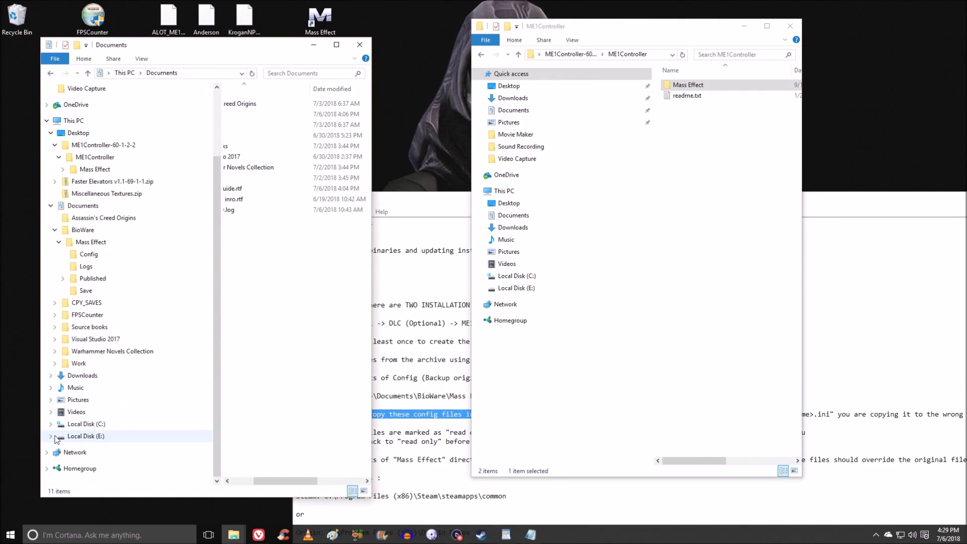
click(50, 424)
click(53, 432)
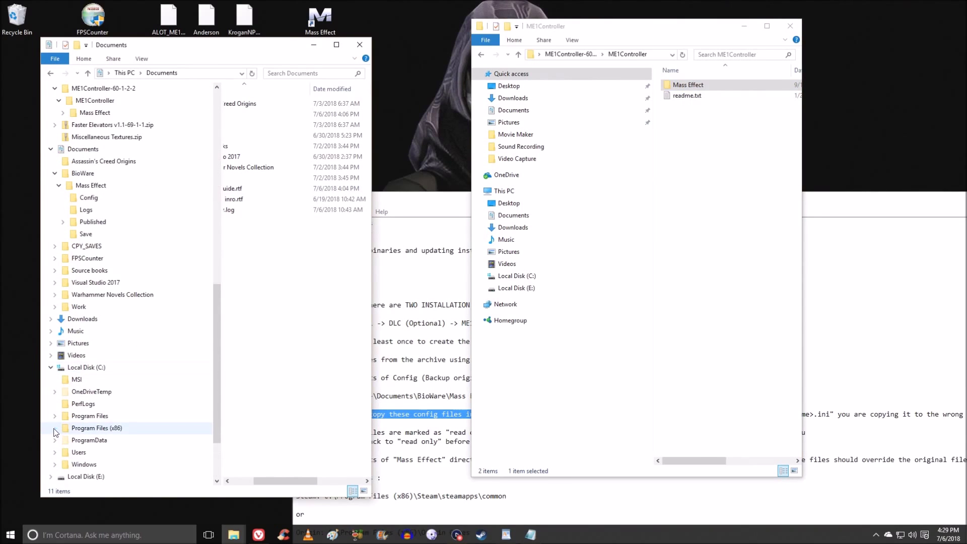
click(60, 345)
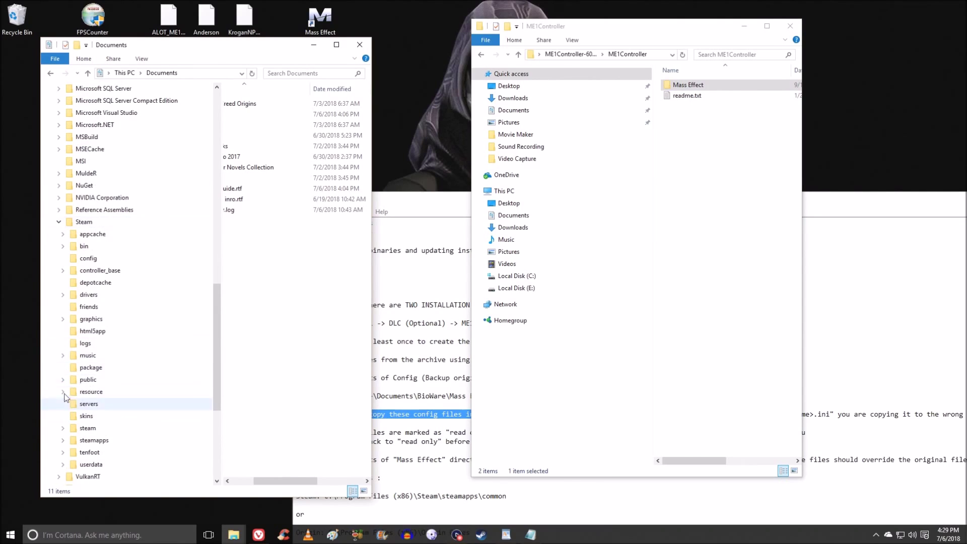
click(63, 443)
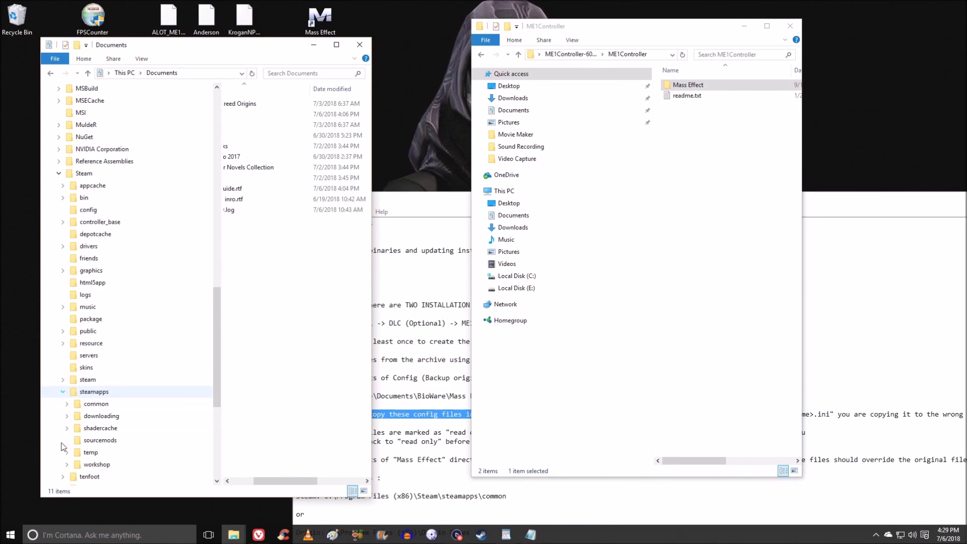
click(66, 406)
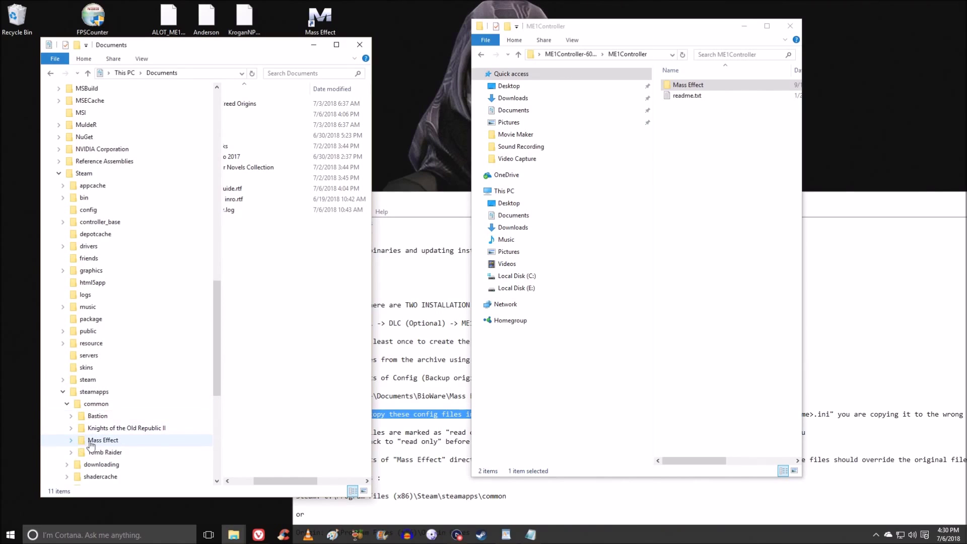
- Move BioGame from ME1Controller's Mass Effect folder into steamapps\common\Mass Effect, replacing the files with the same names
double_click(695, 86)
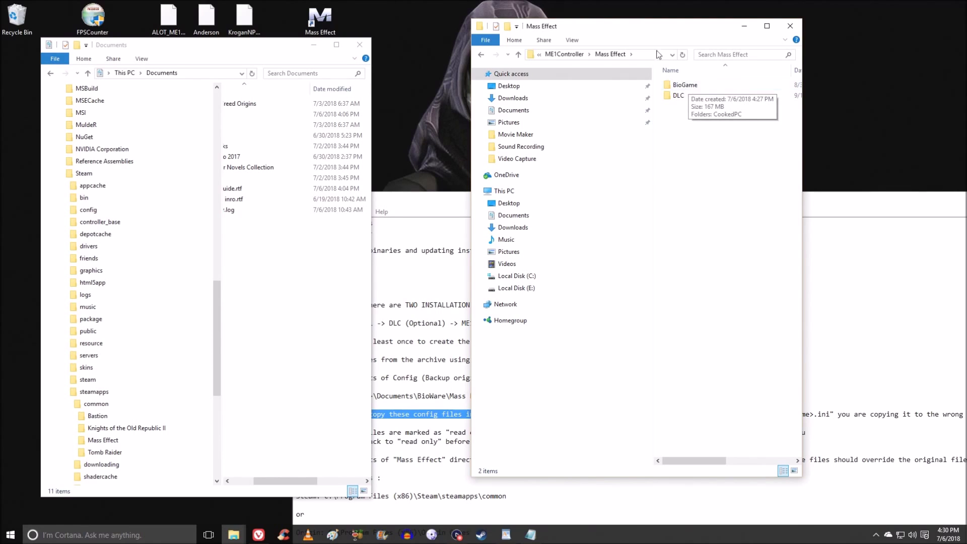
drag(690, 84, 108, 441)
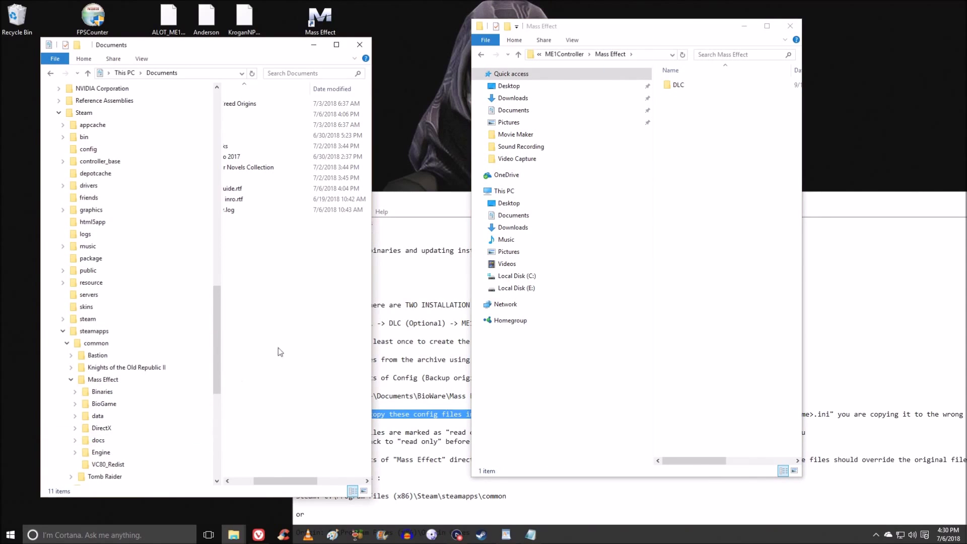
click(97, 443)
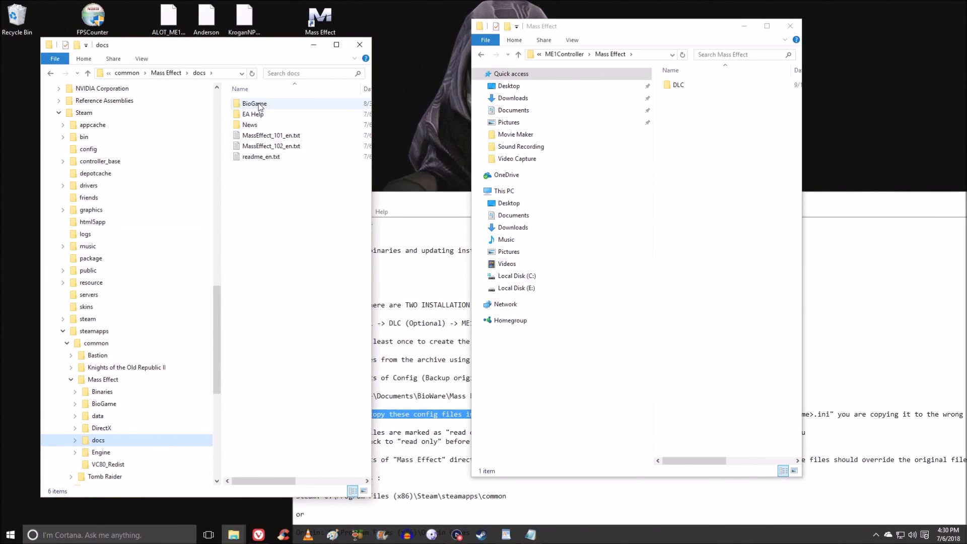
drag(260, 106, 107, 383)
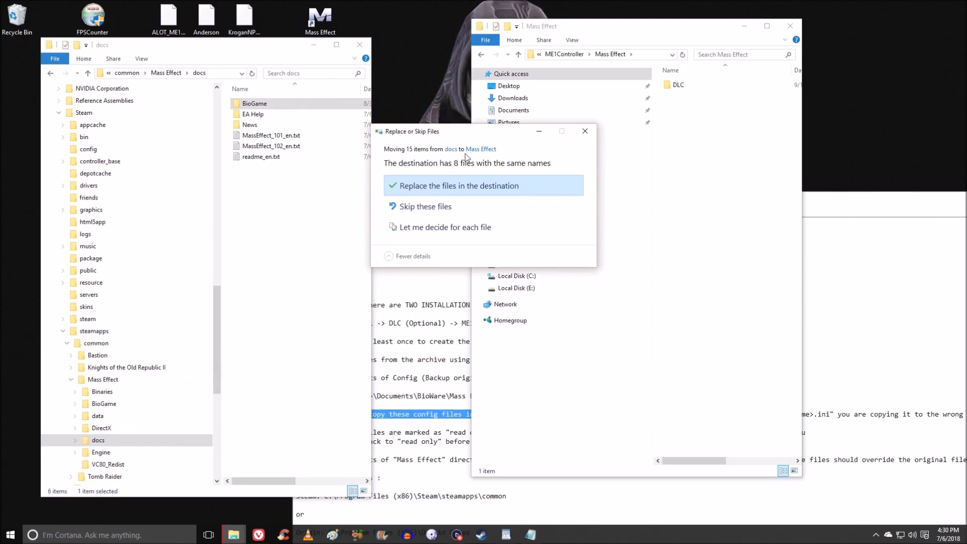
click(466, 186)
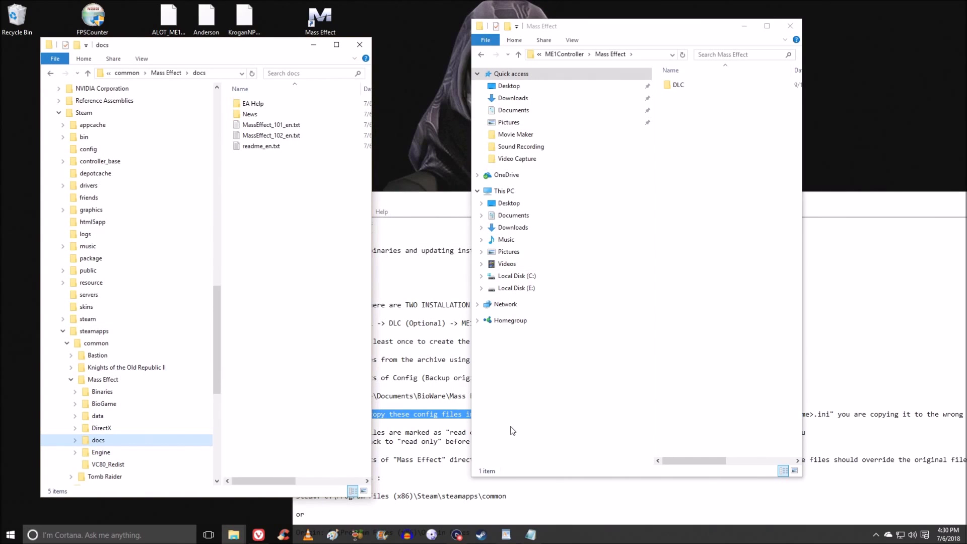
- Close the ME1Controller window and move the game's folder window aside to uncover the desktop archives
drag(653, 25, 735, 23)
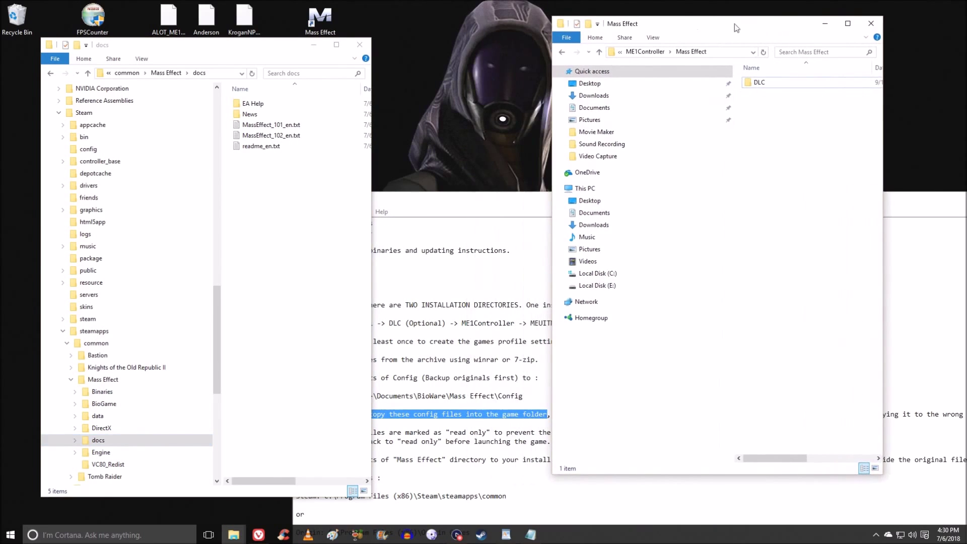
click(640, 53)
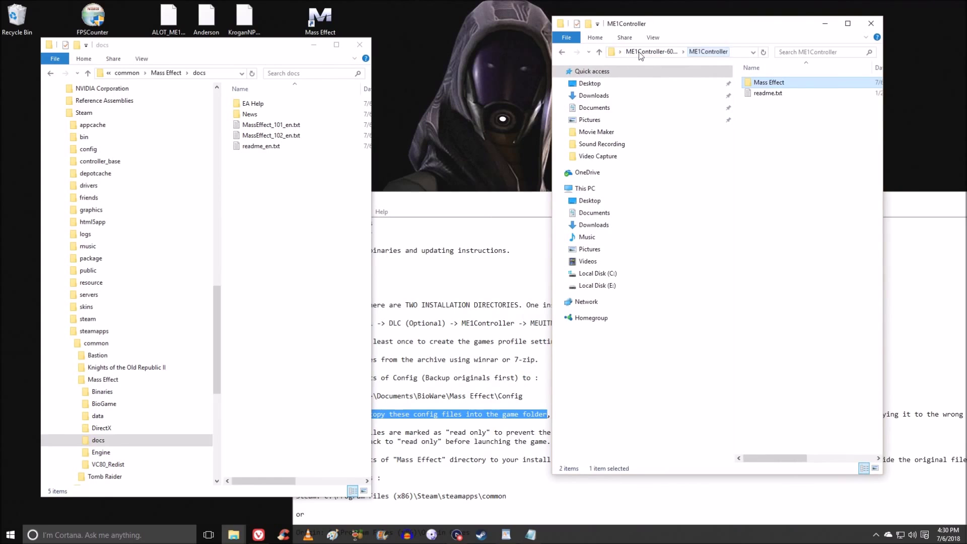
click(871, 23)
drag(217, 54, 791, 44)
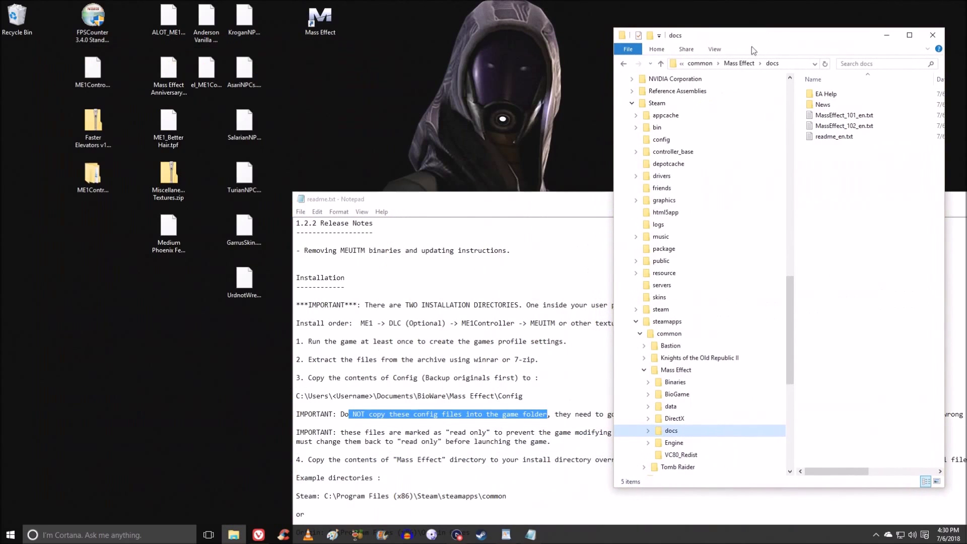
- Extract the Faster Elevators archive with 7-Zip to its own folder "Faster Elevators v1.1-69-1-1" and place that folder below the ME1Controller folder
right_click(94, 127)
mouse_move(136, 158)
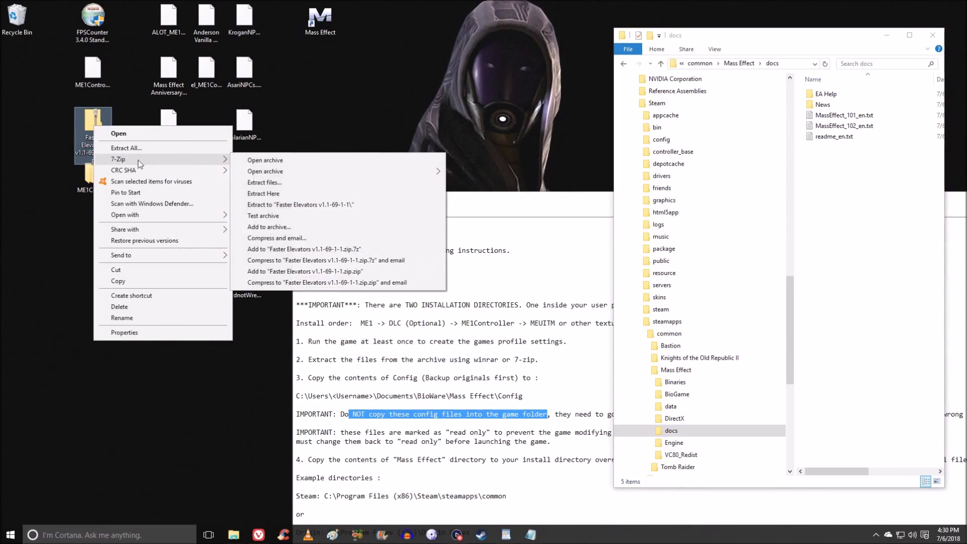
click(296, 204)
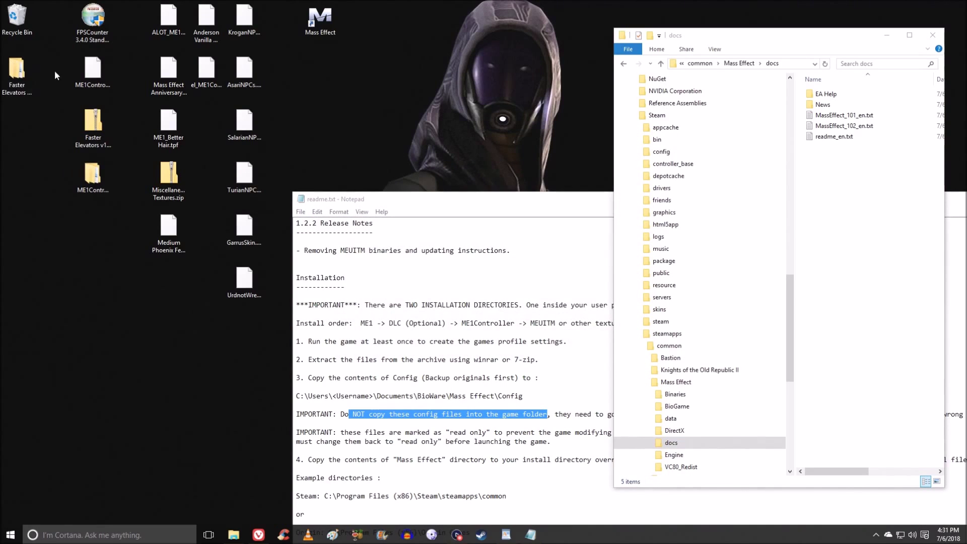
click(105, 223)
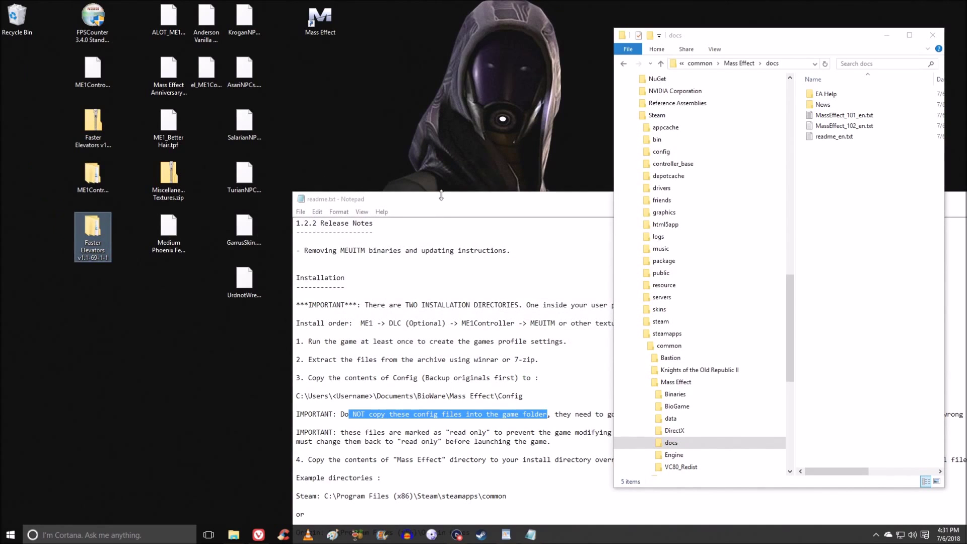
- Close the readme and open the extracted Faster Elevators folder side by side with the game's folder window
drag(440, 200, 166, 107)
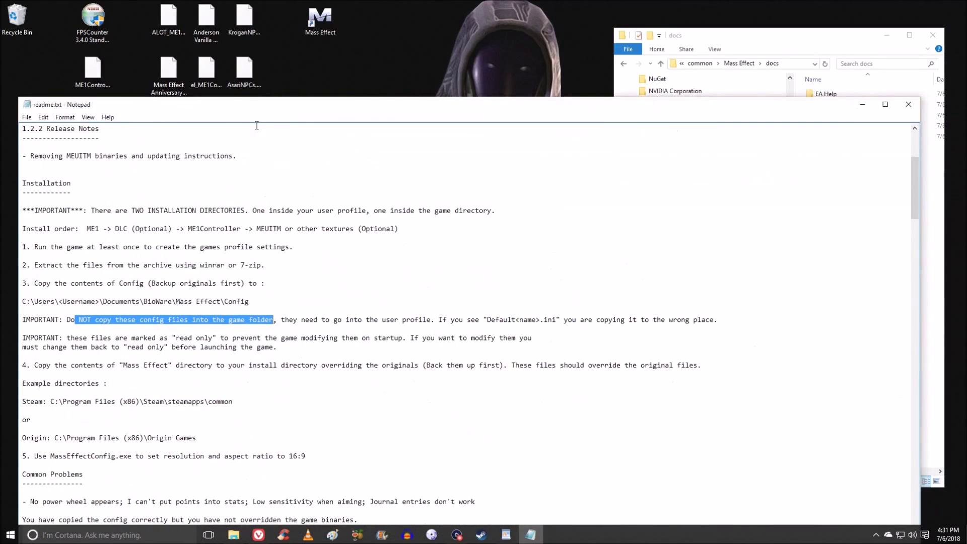
click(907, 105)
double_click(92, 233)
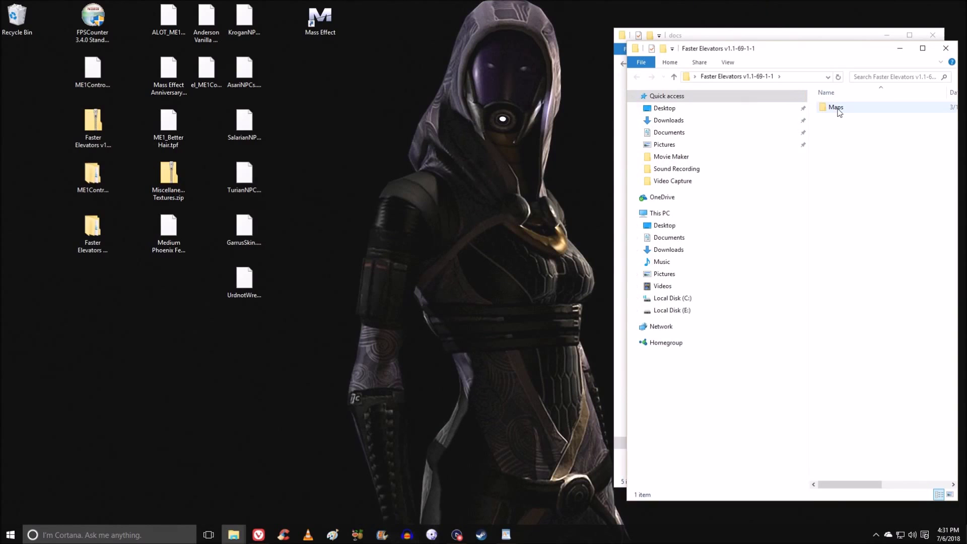
drag(718, 52, 227, 44)
drag(705, 38, 614, 23)
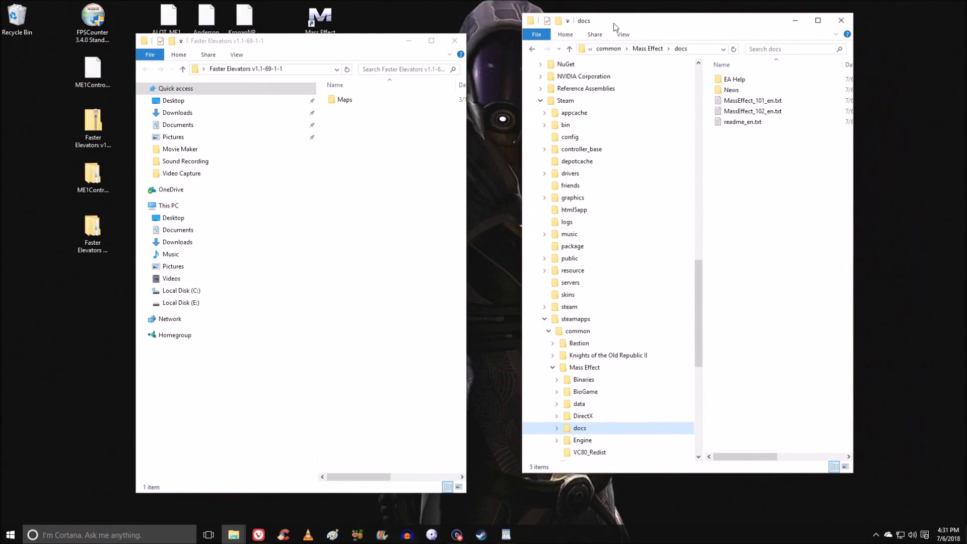
- Browse from docs to the game's Mass Effect\BioGame folder, check inside CookedPC, and return to BioGame
click(584, 368)
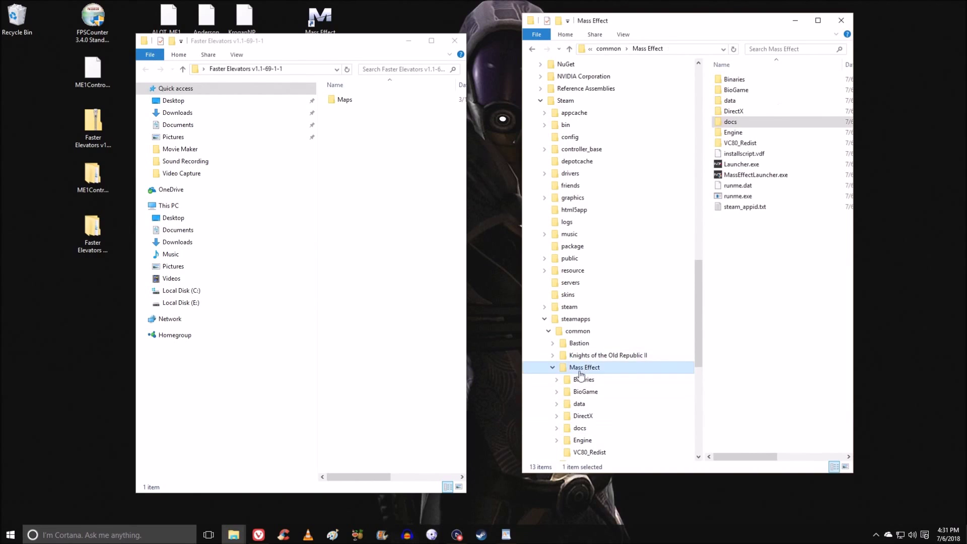
double_click(733, 90)
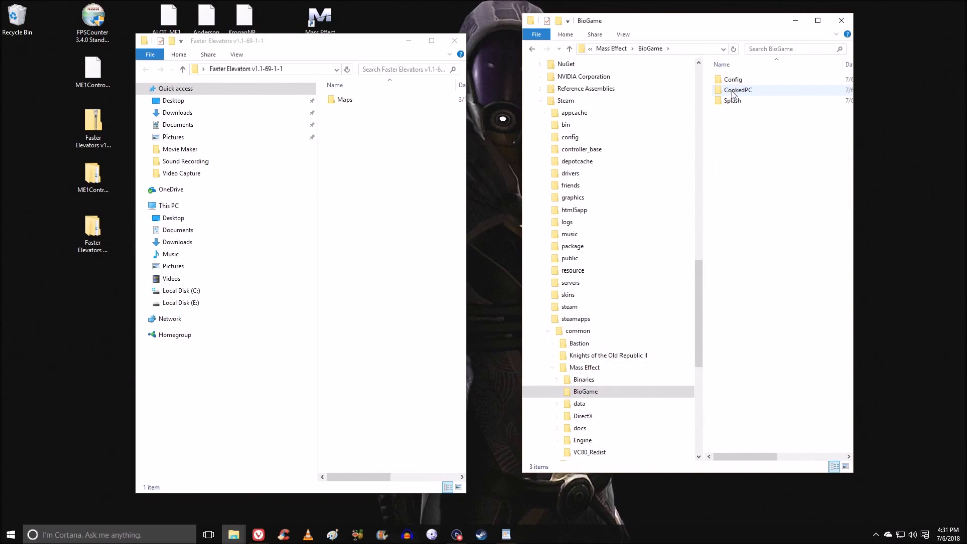
double_click(734, 90)
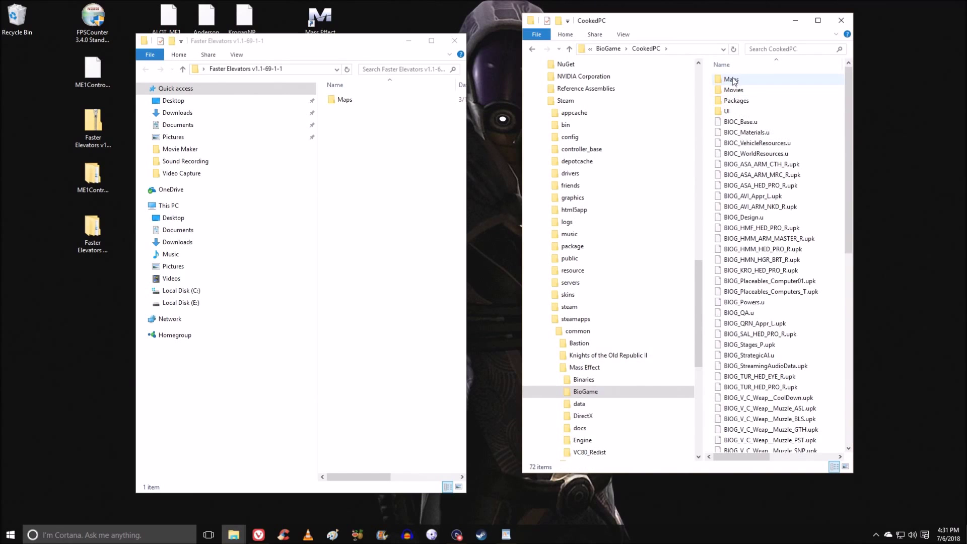
click(610, 48)
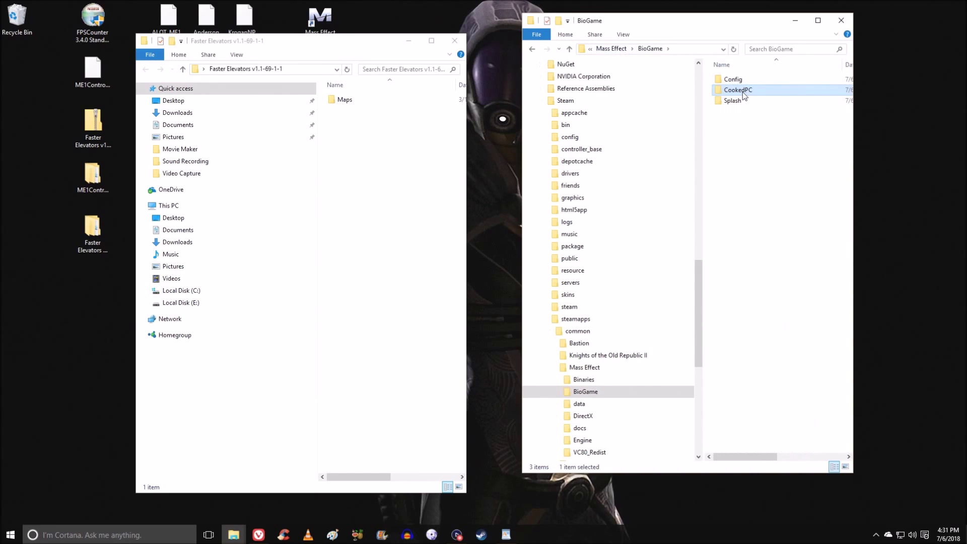
- Move the Faster Elevators Maps folder into BioGame\CookedPC, replacing the files with the same names, and close both folder windows
double_click(93, 237)
click(345, 102)
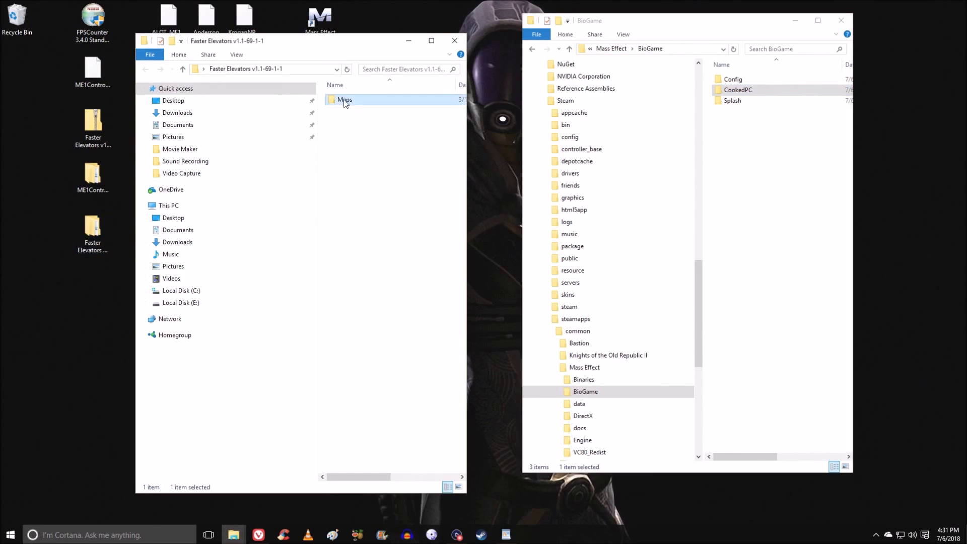
drag(358, 106, 747, 89)
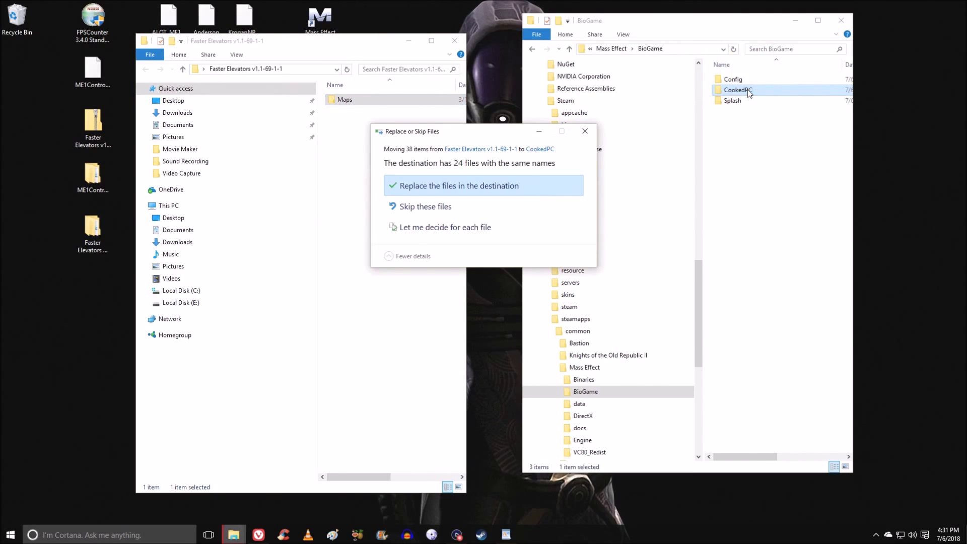
click(425, 183)
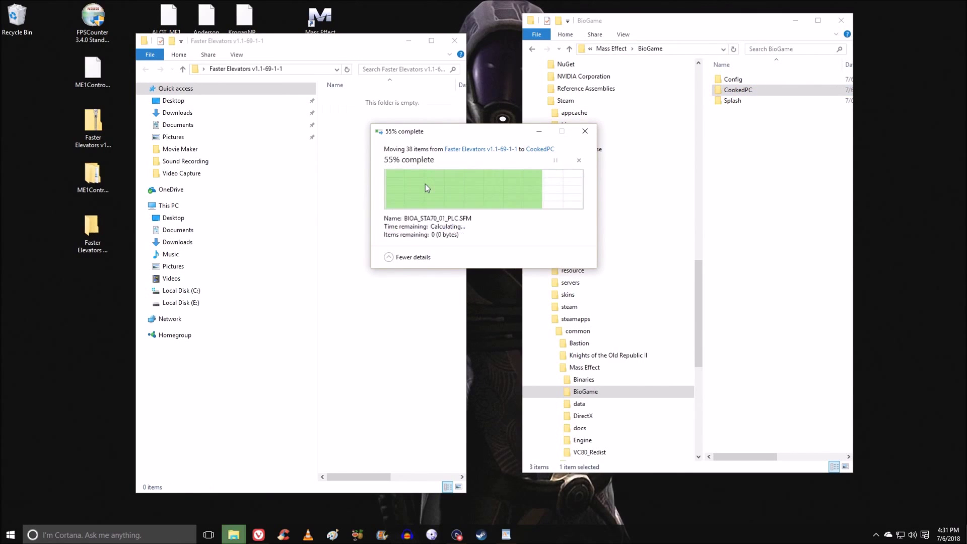
click(455, 40)
click(841, 20)
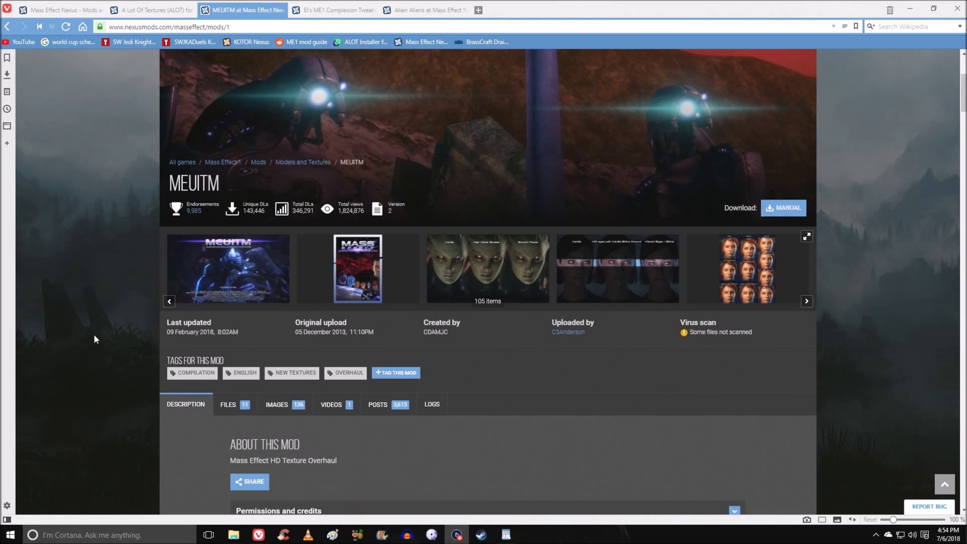
- Read the MEUITM mod description on Nexus Mods, expanding the Anniversary edition 2018 spoiler and collapsing it again
scroll(94, 334, down, 7)
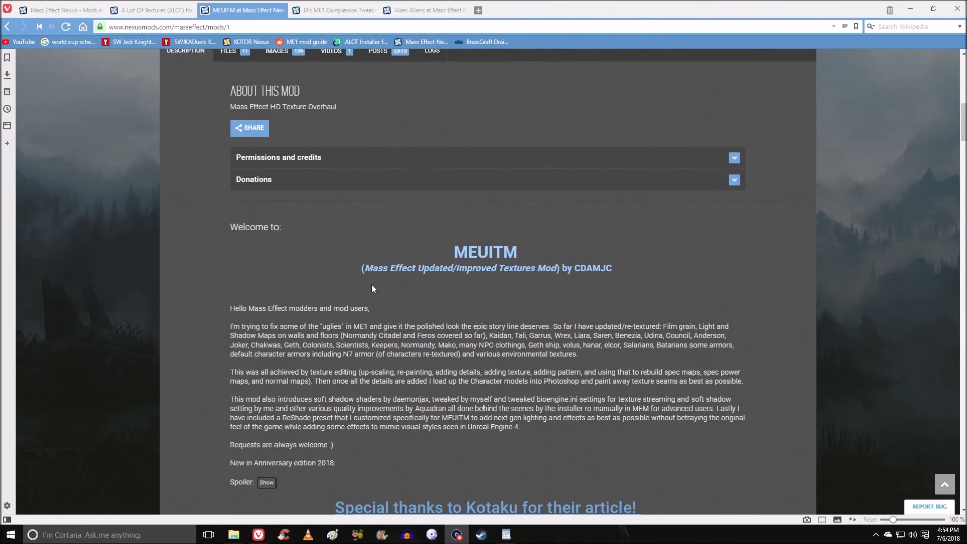
scroll(372, 288, down, 5)
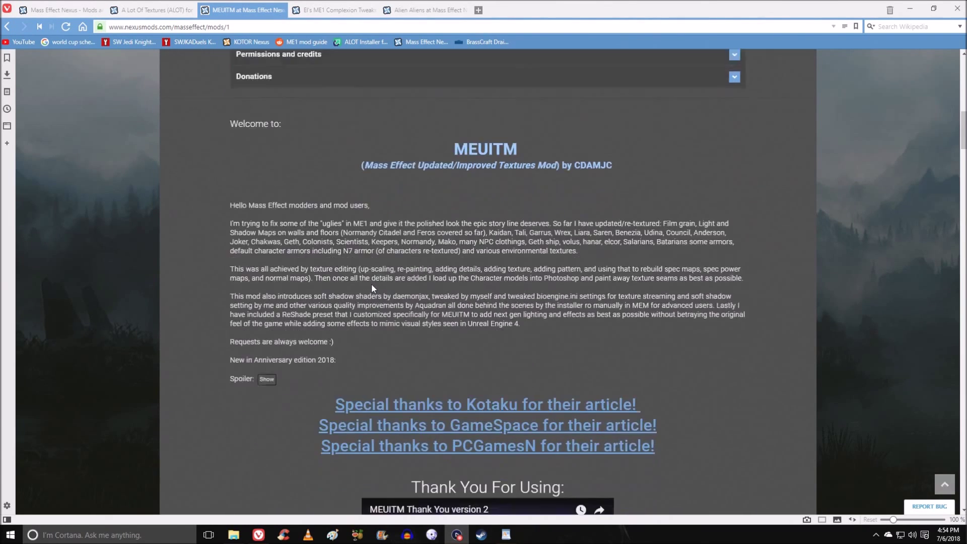
click(267, 230)
scroll(234, 352, down, 15)
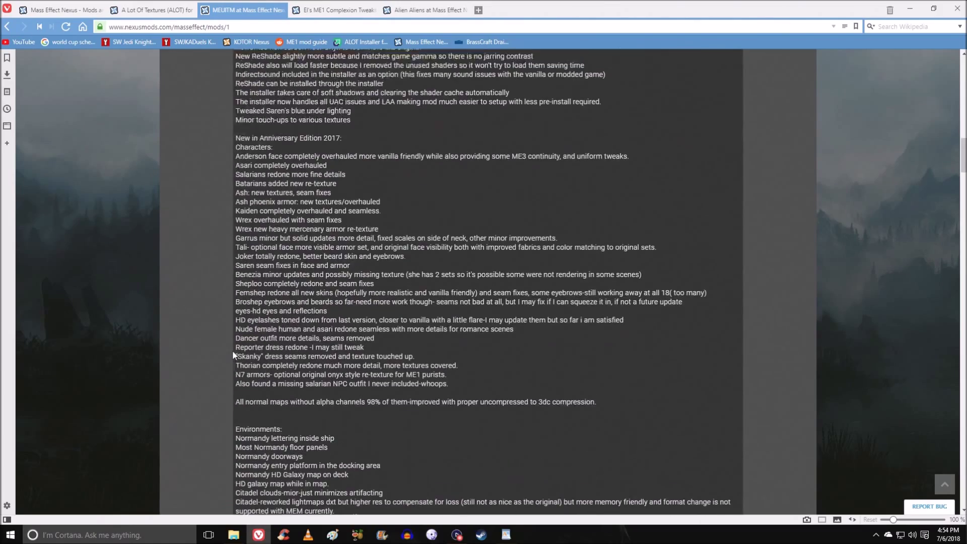
scroll(232, 354, up, 15)
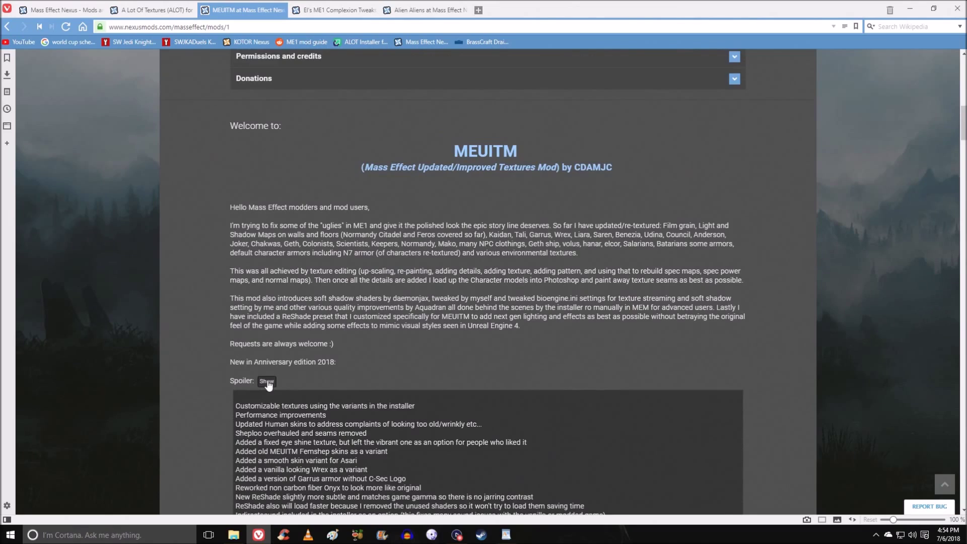
click(266, 382)
scroll(240, 326, up, 3)
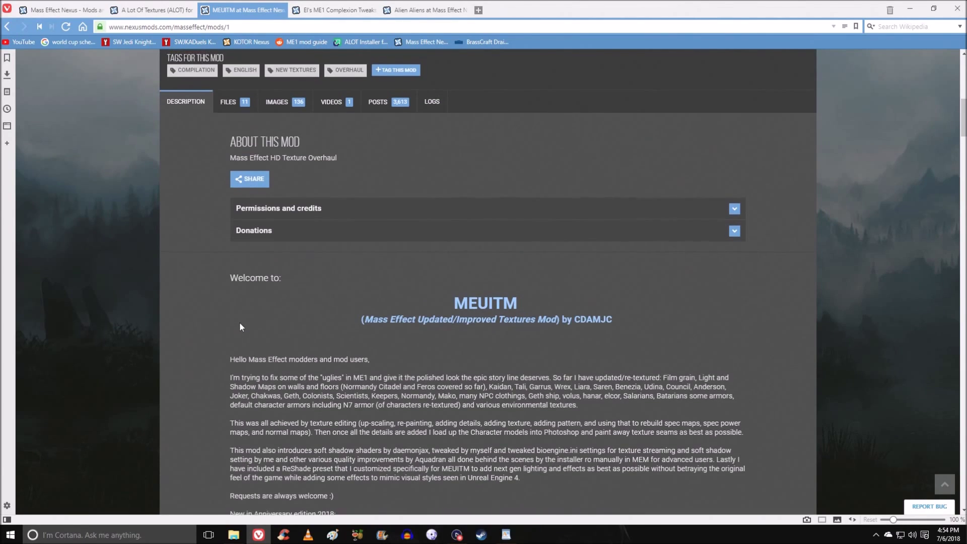
scroll(240, 327, up, 6)
- Read the MEUITM page's pre-install steps 0 to 3, highlighting the fresh install, run once and non-texture mods instructions
scroll(292, 411, down, 19)
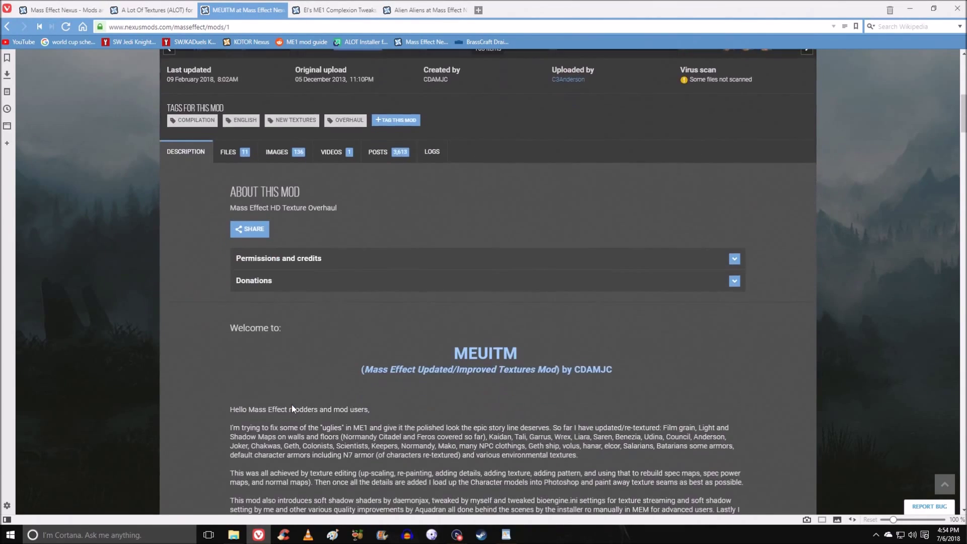
scroll(293, 409, down, 20)
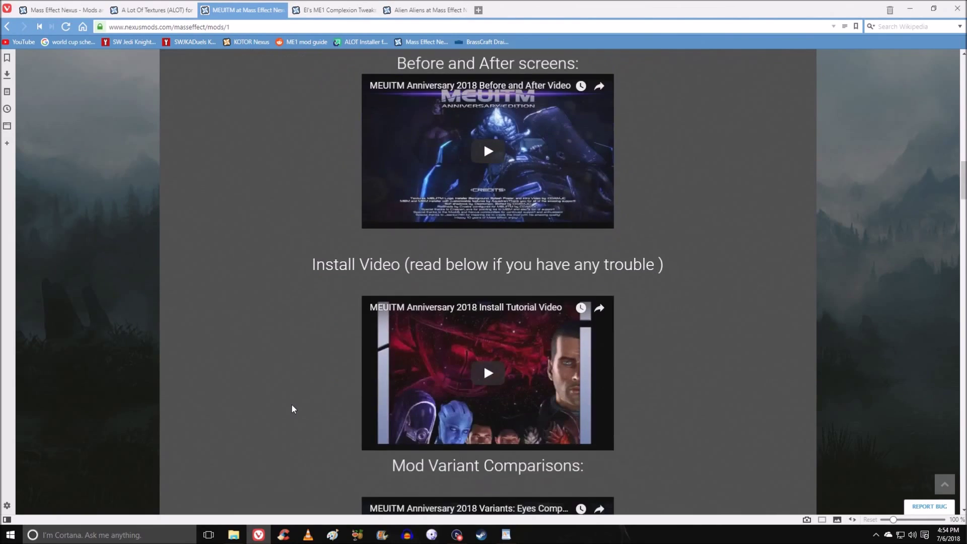
scroll(292, 409, down, 12)
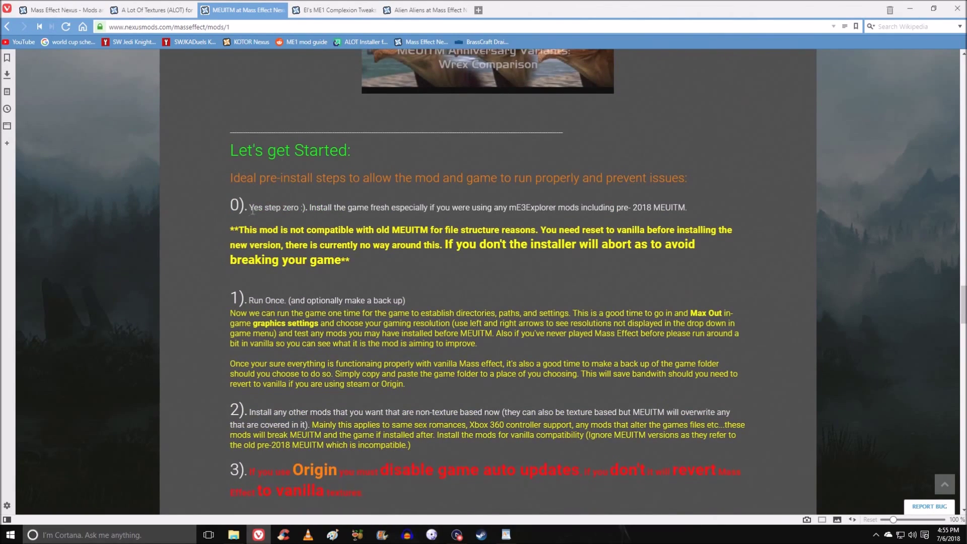
drag(258, 207, 548, 214)
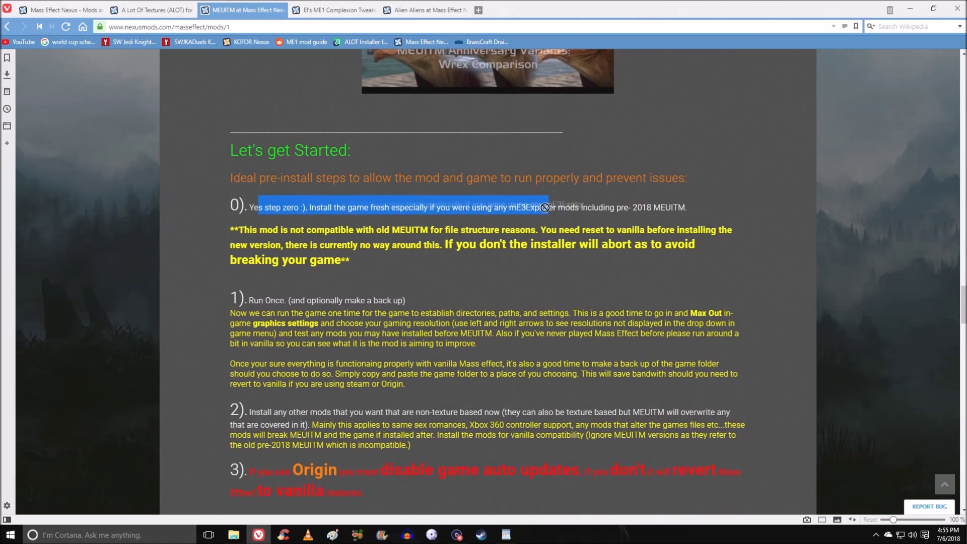
click(386, 383)
scroll(385, 383, down, 3)
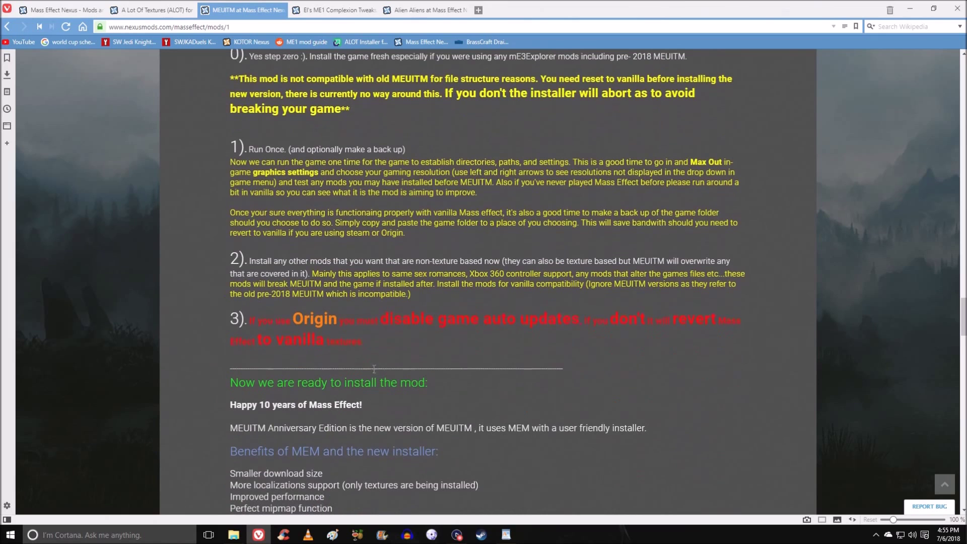
drag(247, 149, 296, 158)
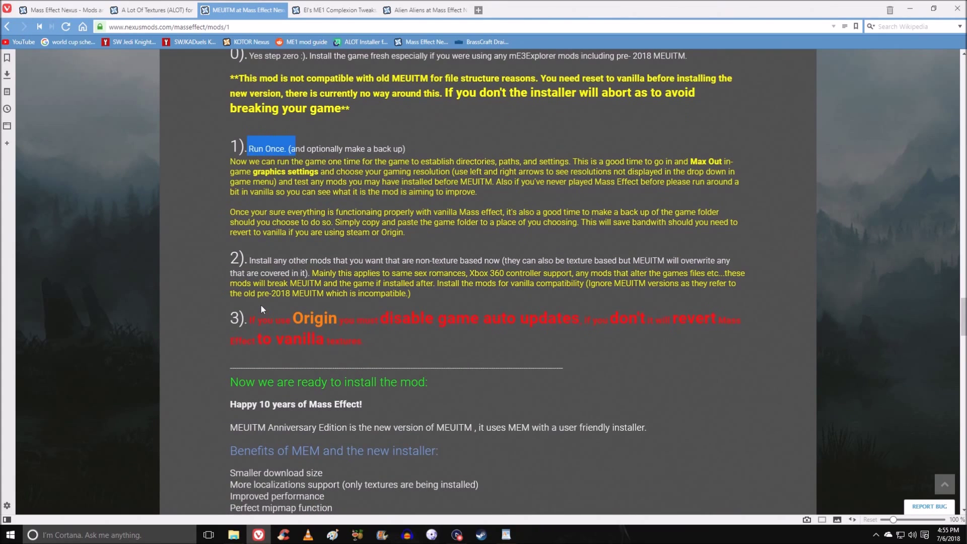
drag(261, 260, 293, 273)
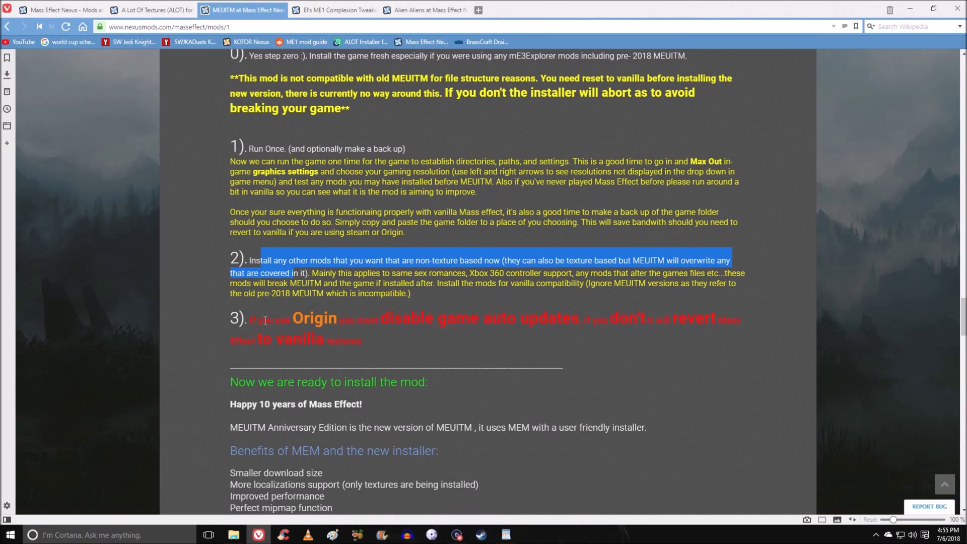
scroll(284, 333, up, 15)
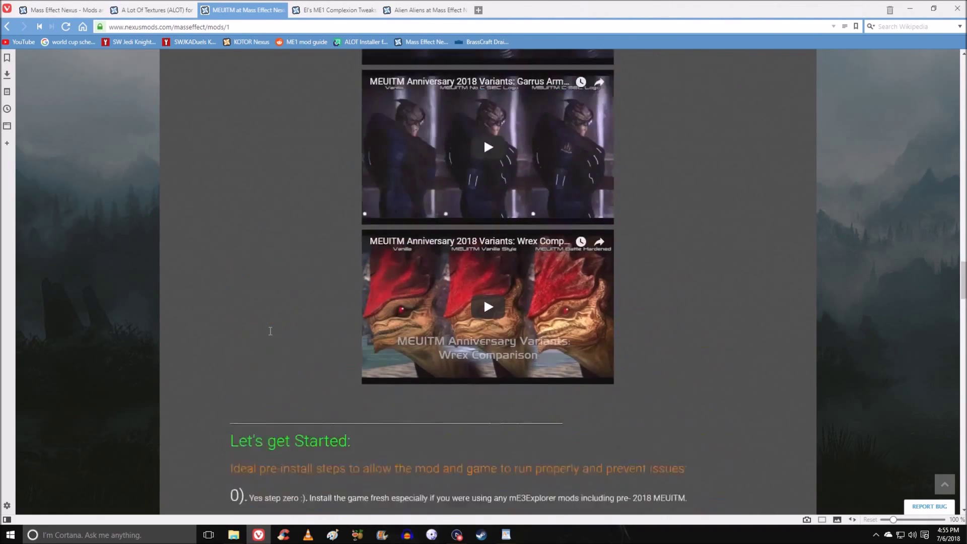
scroll(271, 334, up, 20)
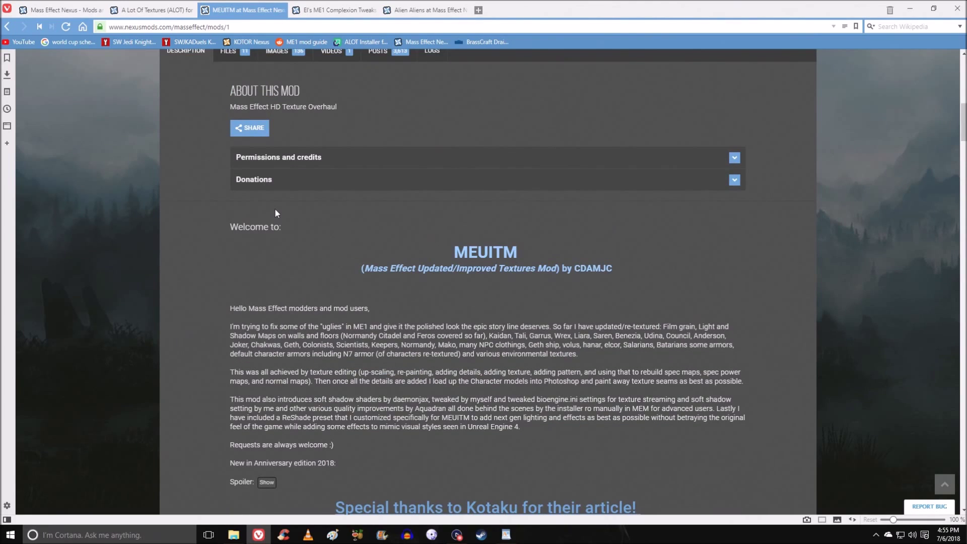
scroll(275, 213, up, 6)
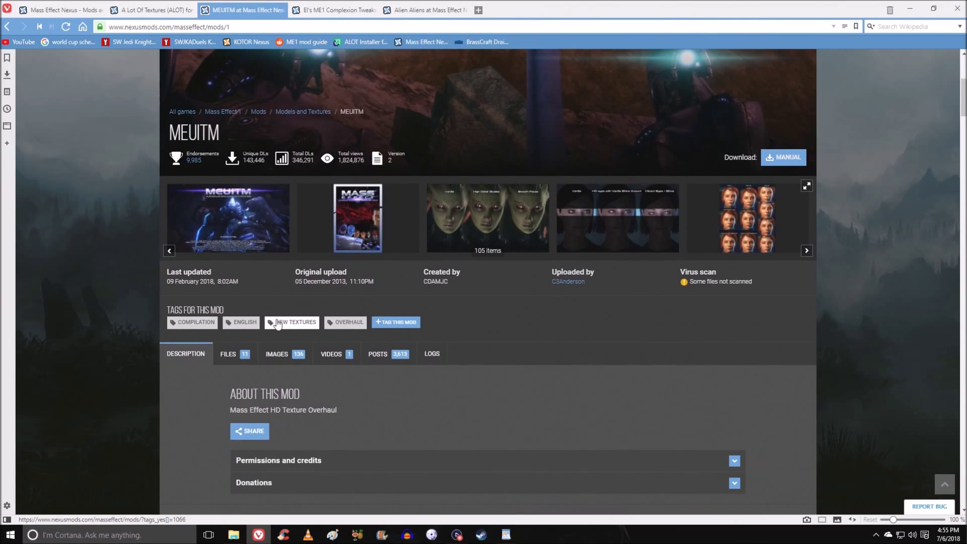
- Show the main files offered on the A Lot Of Textures (ALOT) for ME1 mod page
click(148, 10)
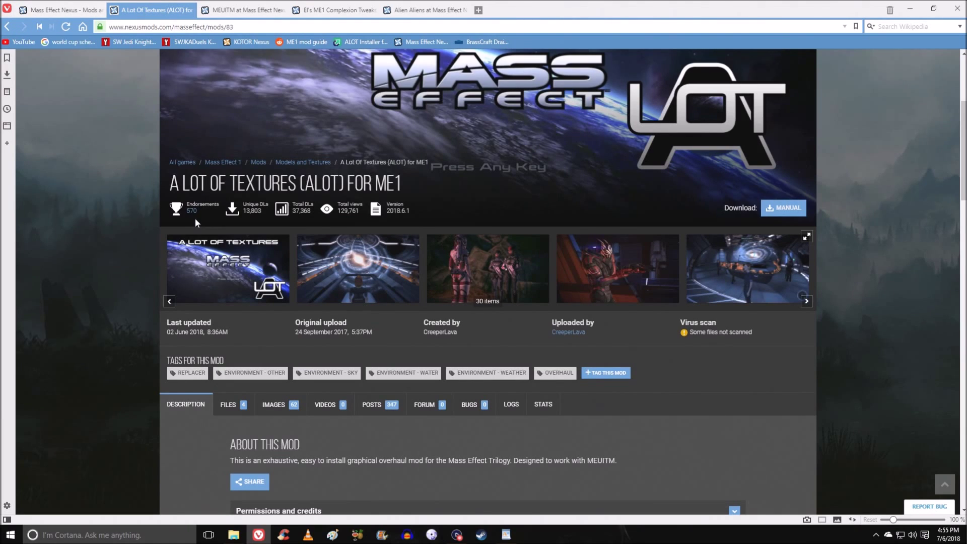
click(229, 407)
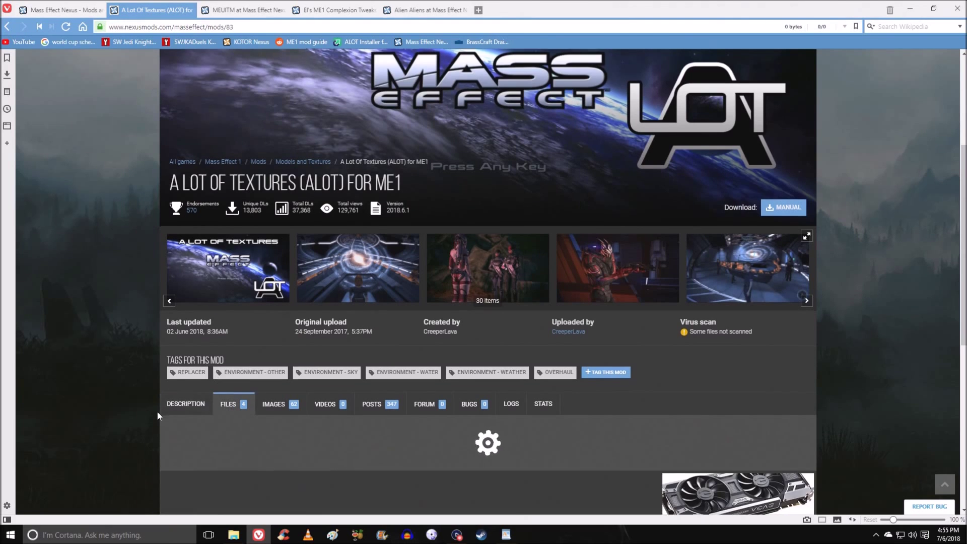
scroll(157, 412, down, 5)
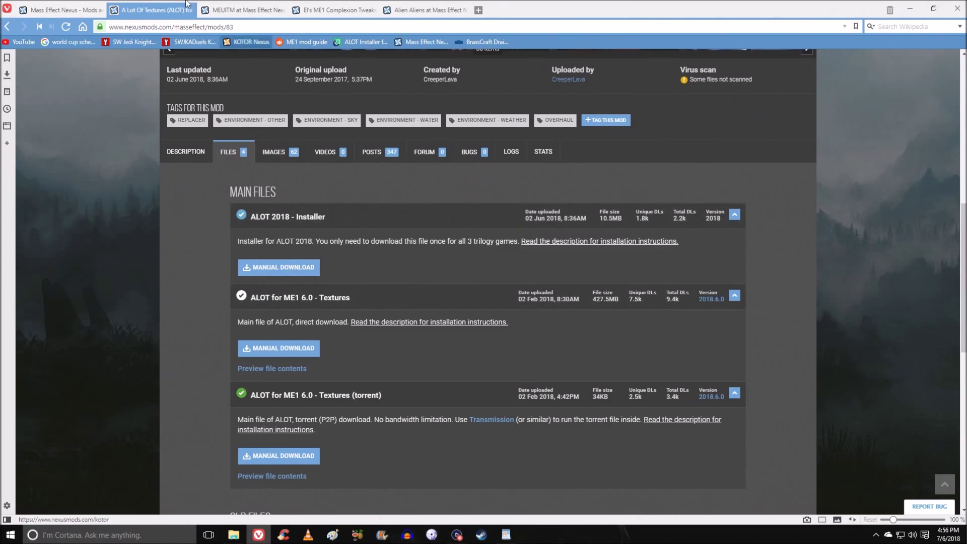
- Look over the El's ME1 Complexion Tweaks page and the description and images of the Alien Aliens mod
click(324, 11)
drag(170, 192, 353, 187)
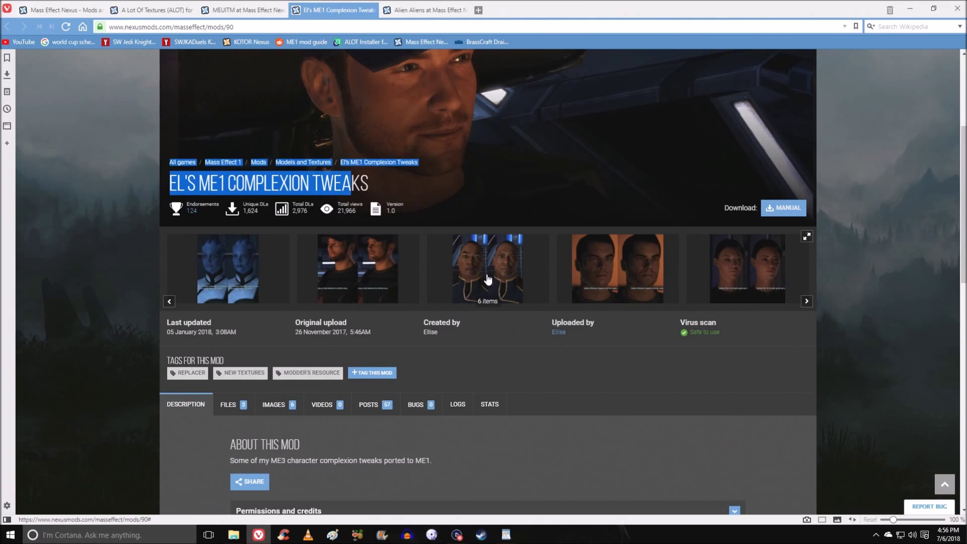
click(420, 10)
scroll(245, 203, up, 1)
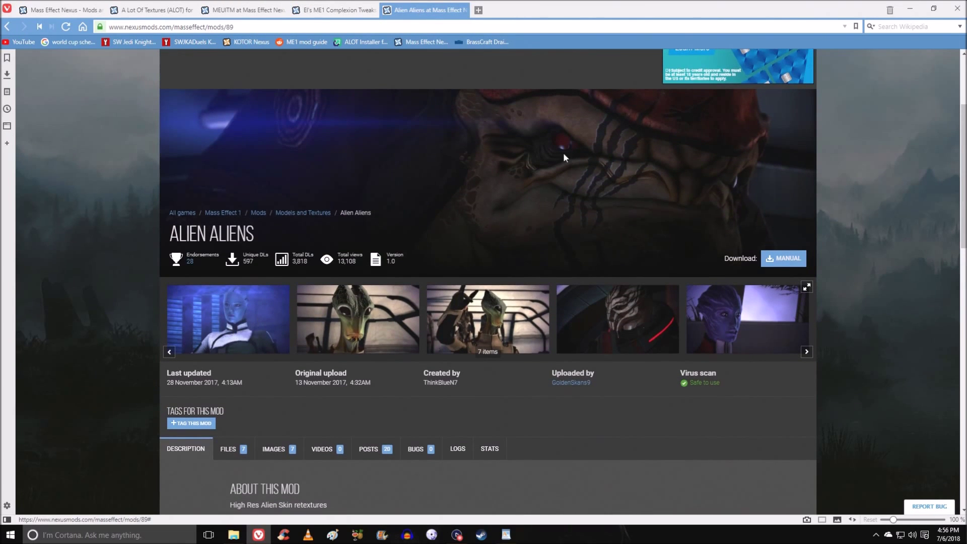
scroll(458, 324, down, 5)
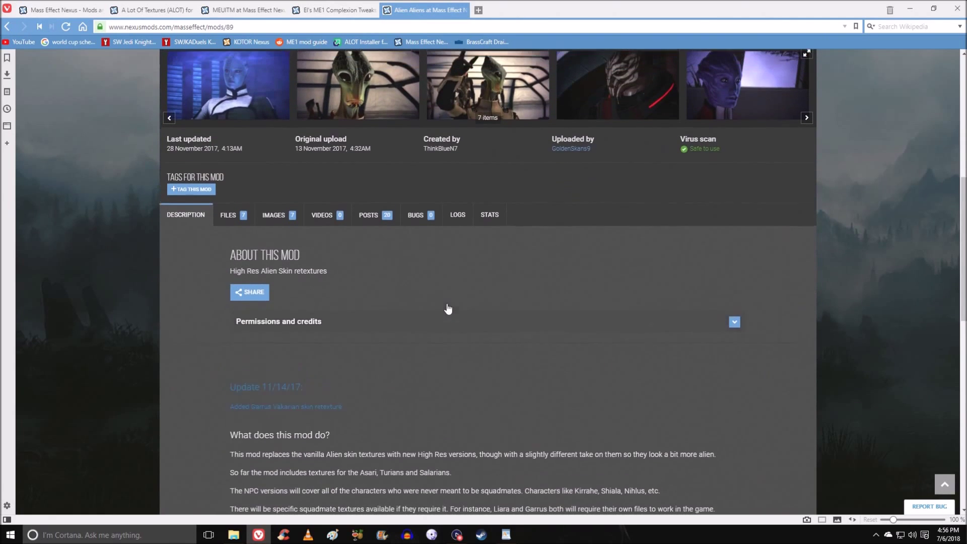
scroll(448, 309, up, 2)
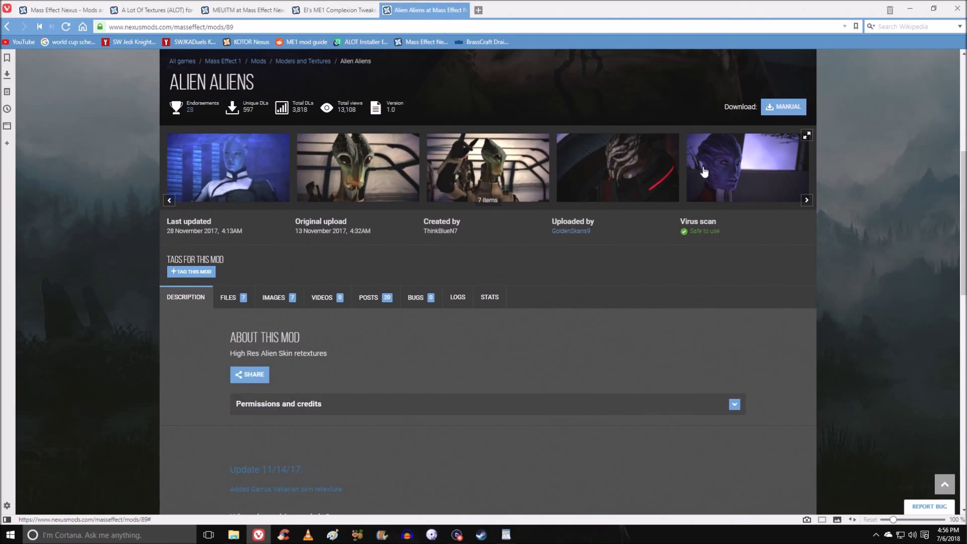
- Review the Alien Aliens main files, glancing back at the El's ME1 Complexion Tweaks page to compare
click(229, 297)
scroll(395, 333, down, 2)
scroll(395, 335, down, 3)
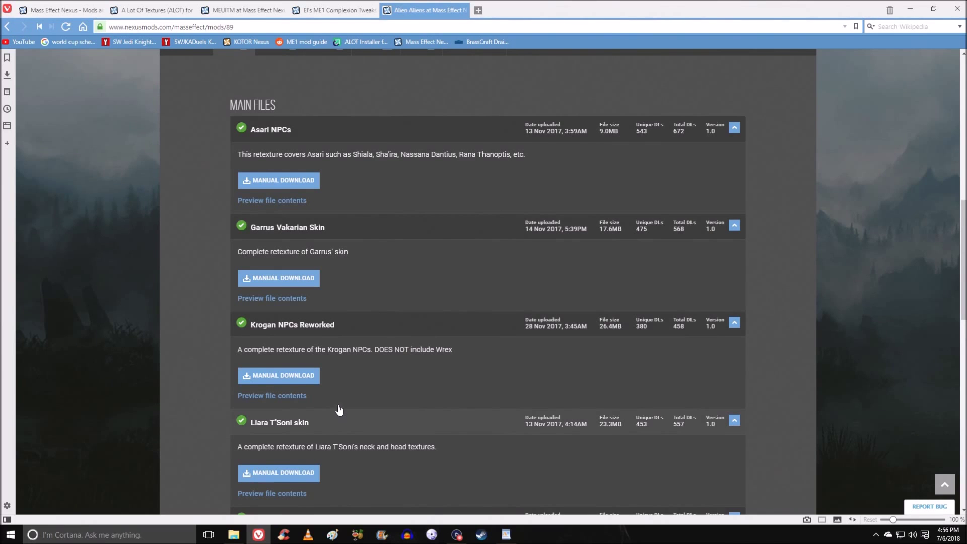
scroll(434, 254, down, 9)
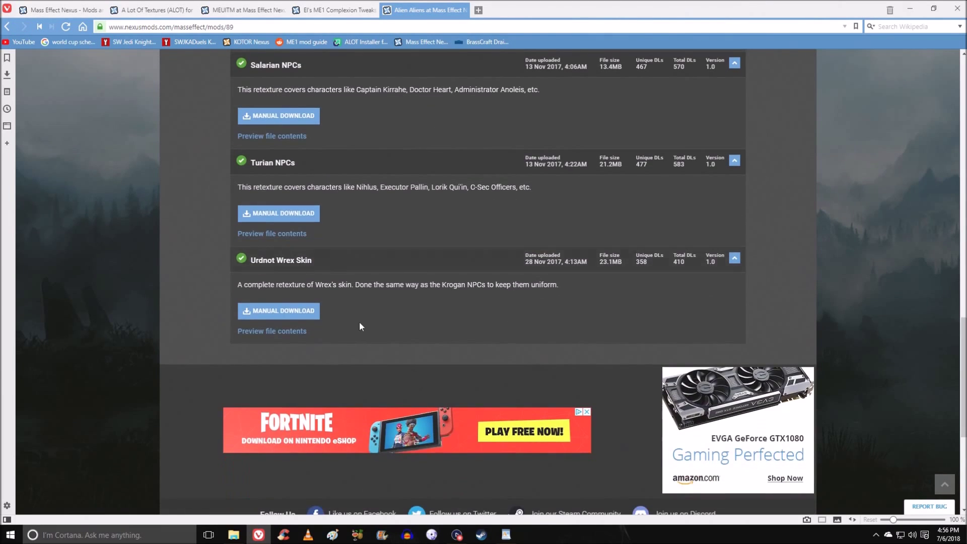
scroll(360, 327, up, 6)
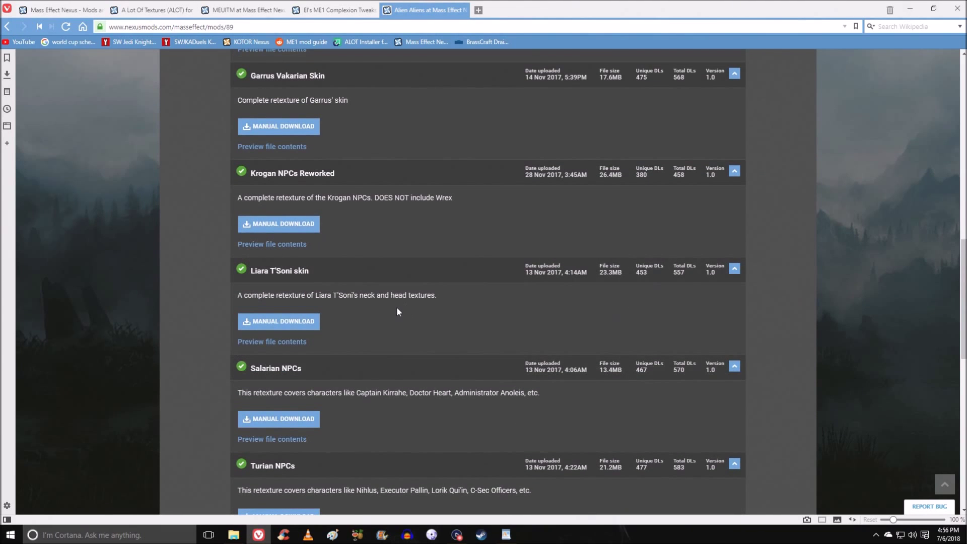
click(323, 10)
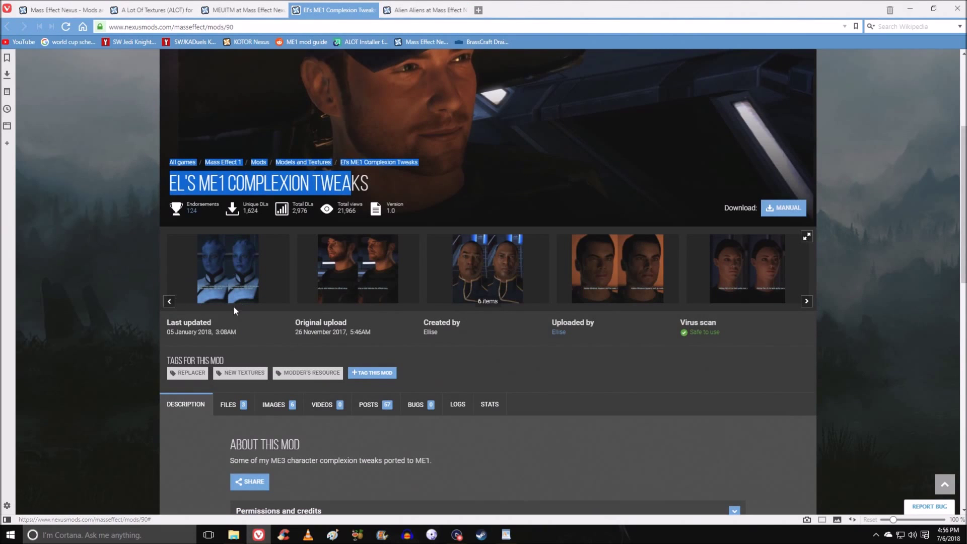
click(434, 11)
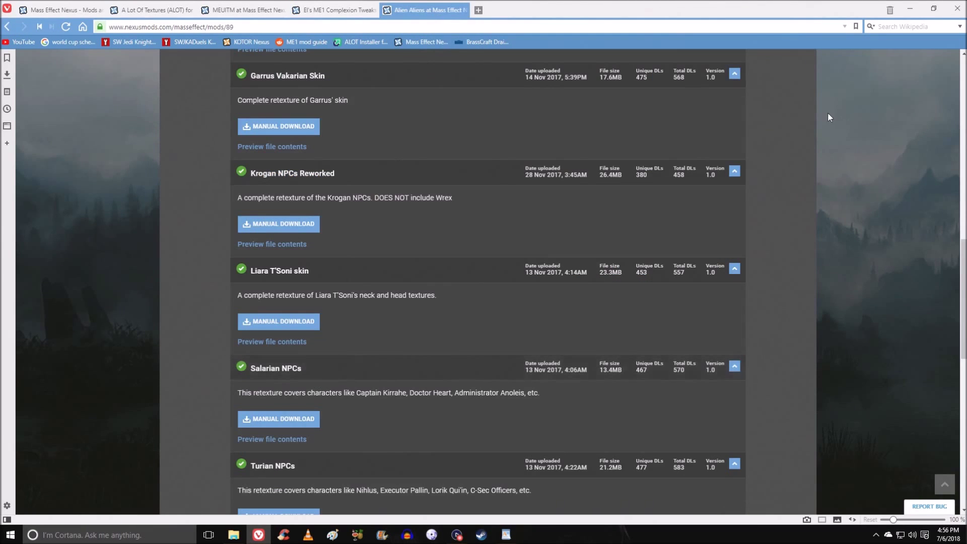
- Extract the ALOT 2018 Installer onto the desktop and move the ALOT Installer folder to the empty area past the Mass Effect shortcut
click(912, 10)
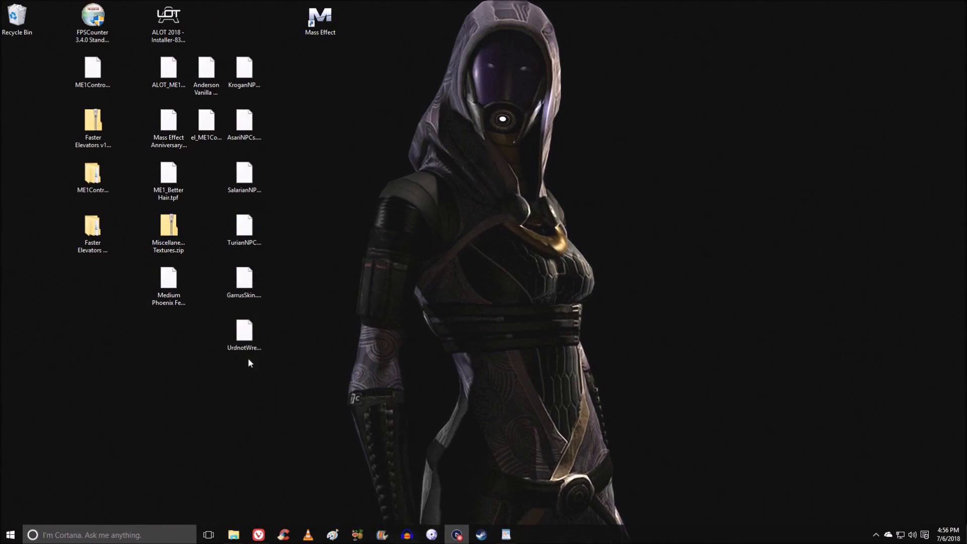
click(173, 17)
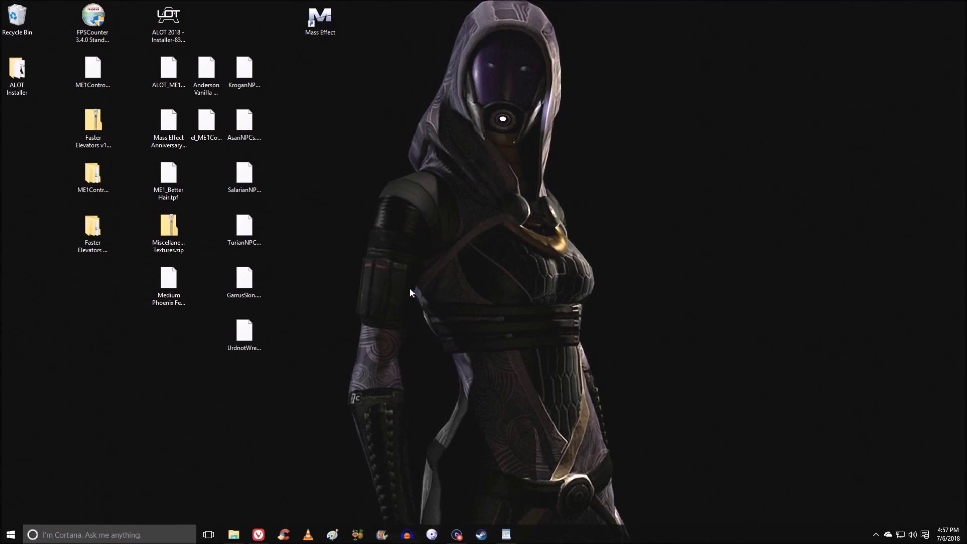
drag(7, 76, 458, 26)
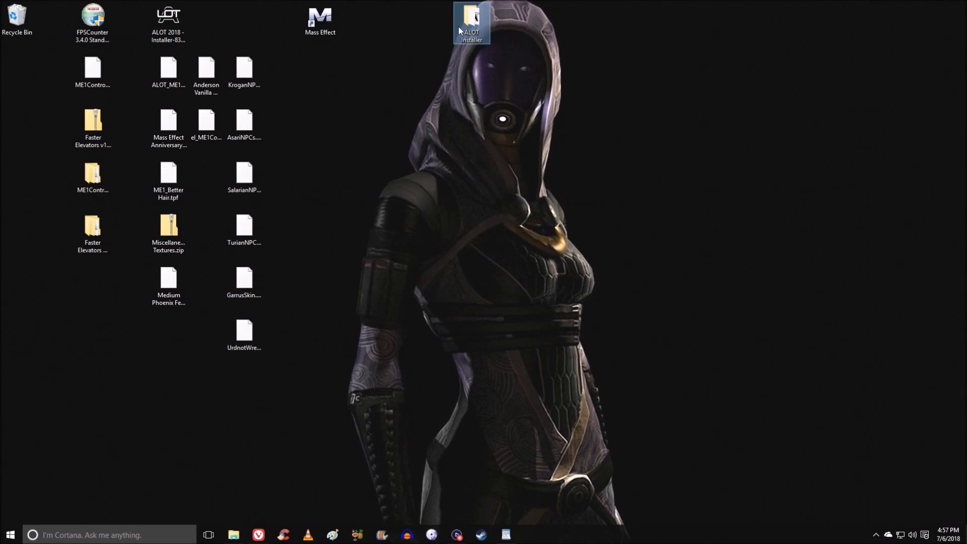
- Launch ALOT Installer from its folder, dismiss the .NET upgrade notice, and move the installer window clear of the desktop mod files
double_click(460, 26)
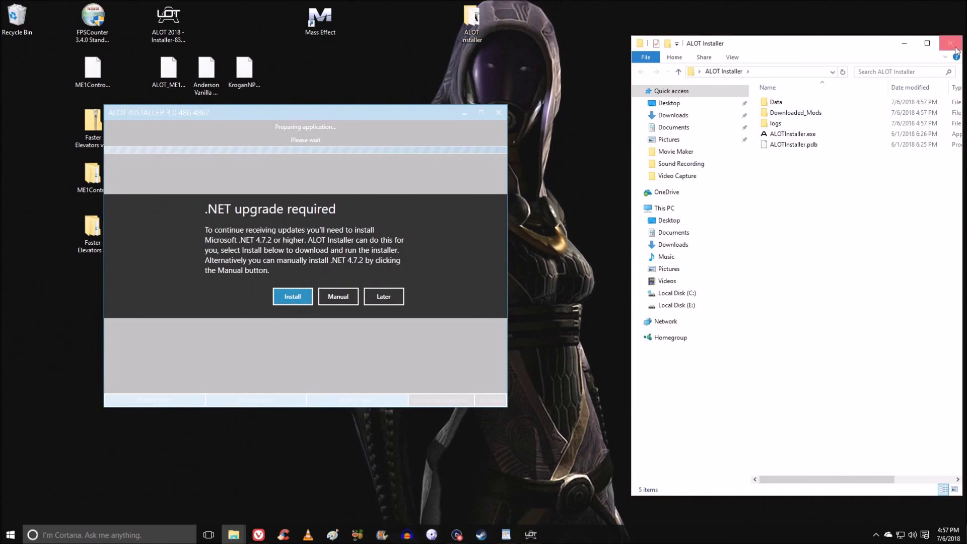
click(951, 43)
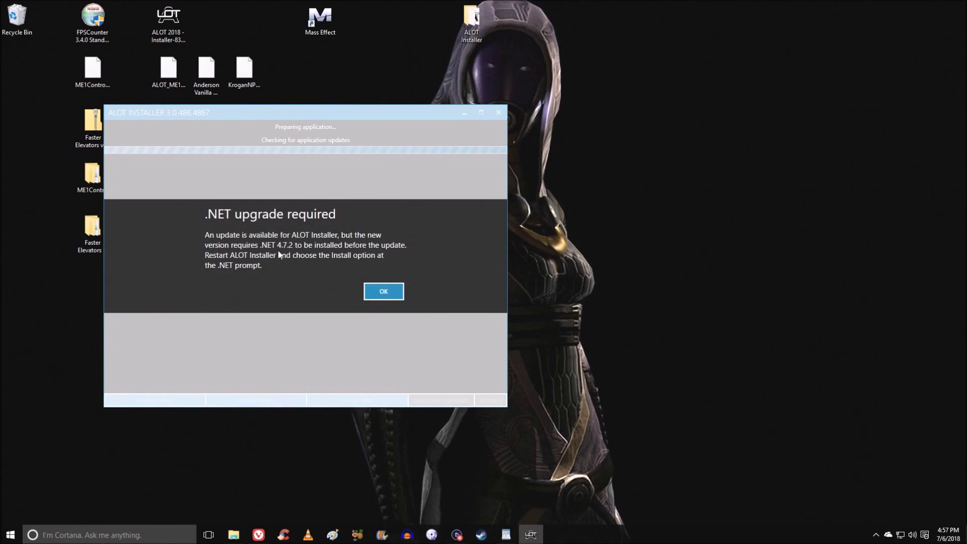
click(371, 293)
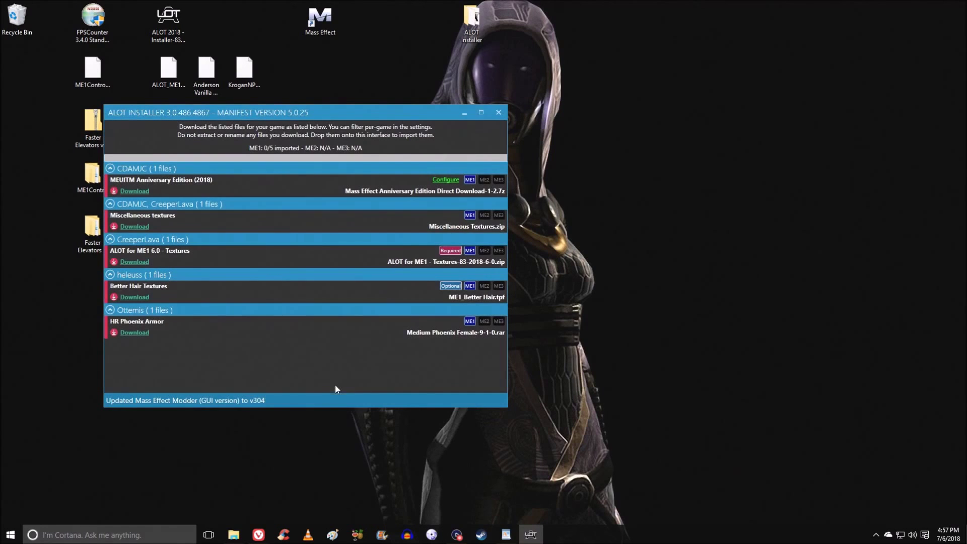
drag(249, 116, 497, 74)
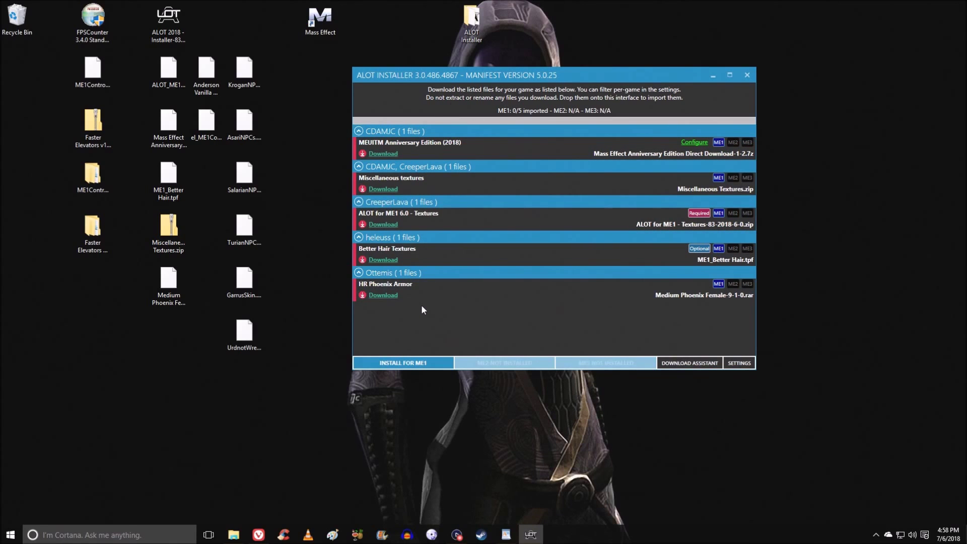
- View the web page behind the MEUITM Anniversary Edition (2018) download link, and return to the installer
click(379, 154)
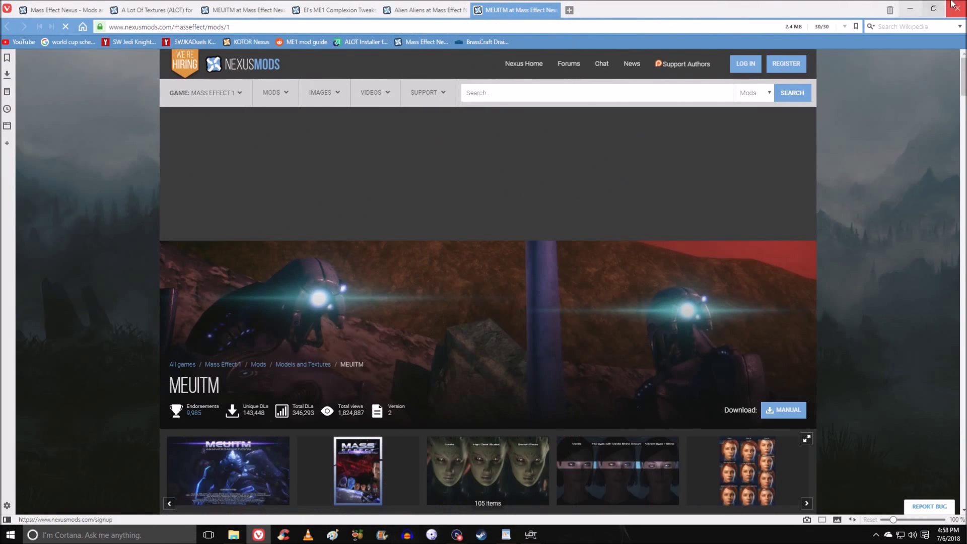
click(953, 7)
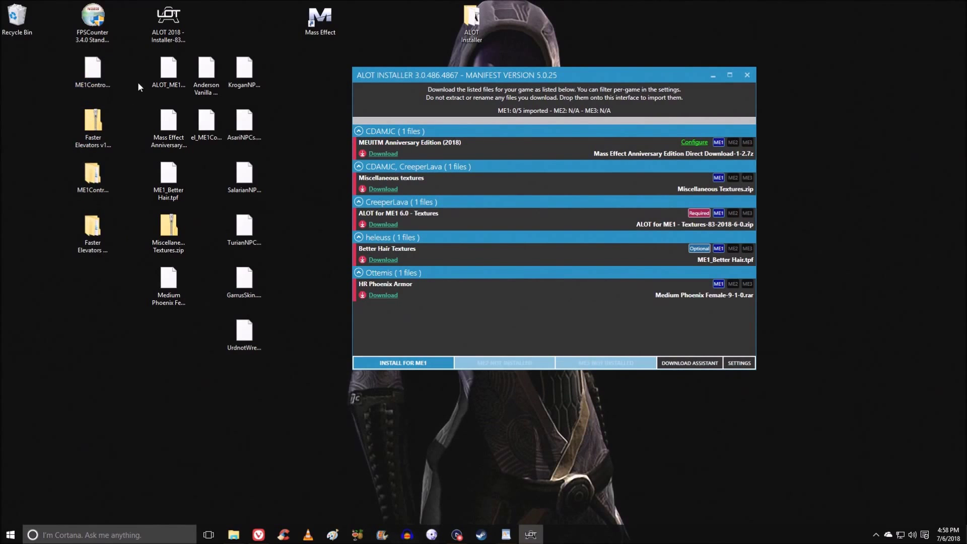
- Import the ALOT_ME1 main file and the Mass Effect Anniversary Edition (MEUITM) archive from the desktop into ALOT Installer
drag(168, 74, 482, 93)
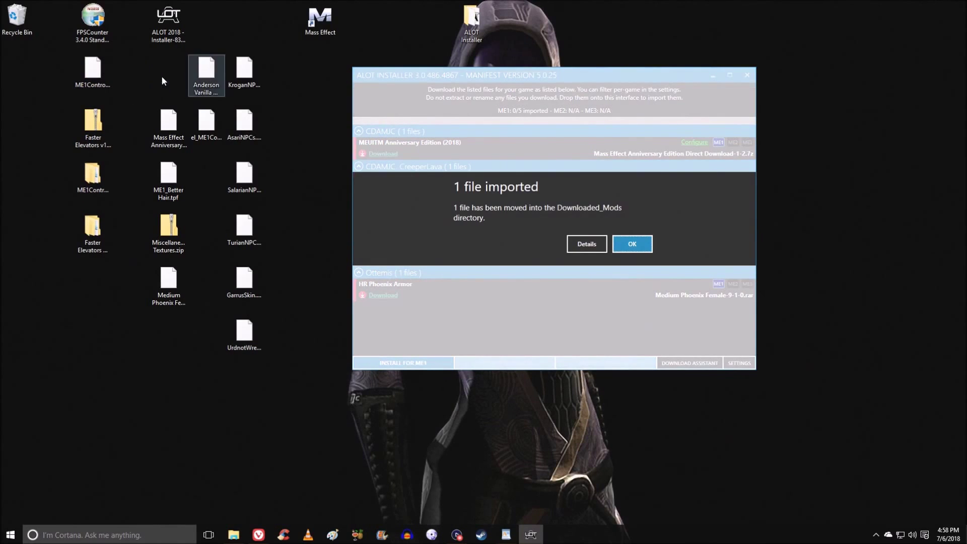
click(635, 243)
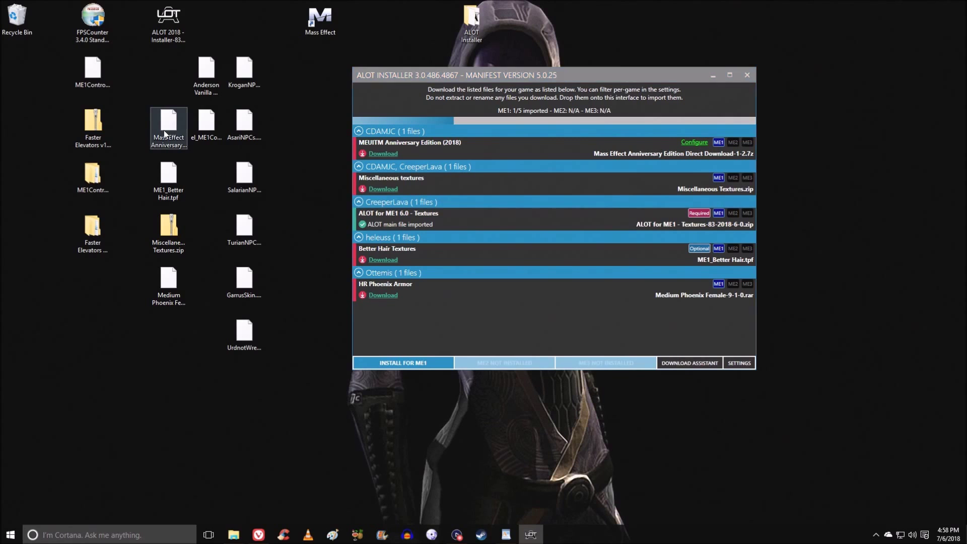
drag(164, 130, 490, 95)
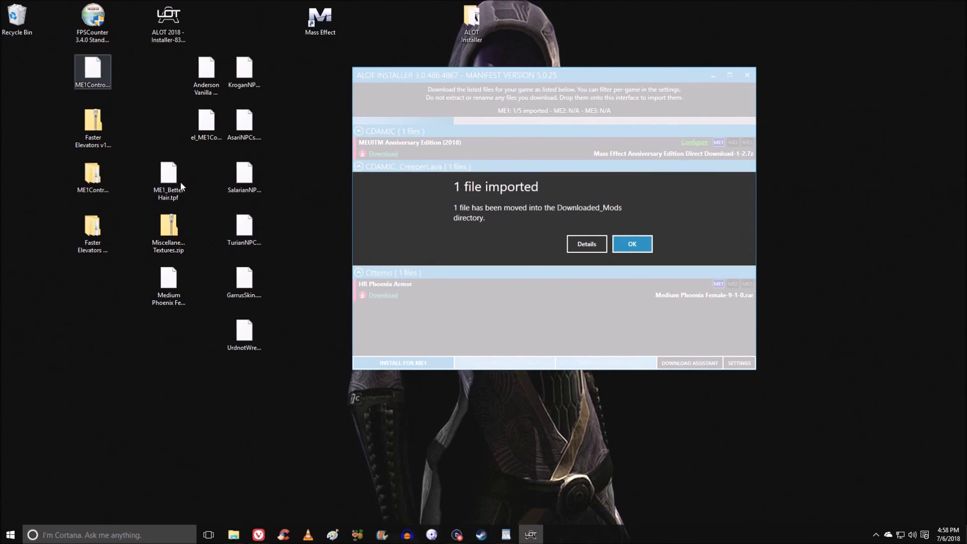
click(634, 243)
- Import ME1_Better Hair.tpf, Miscellaneous Textures.zip and the Medium Phoenix Female archive into ALOT Installer
drag(169, 179, 524, 136)
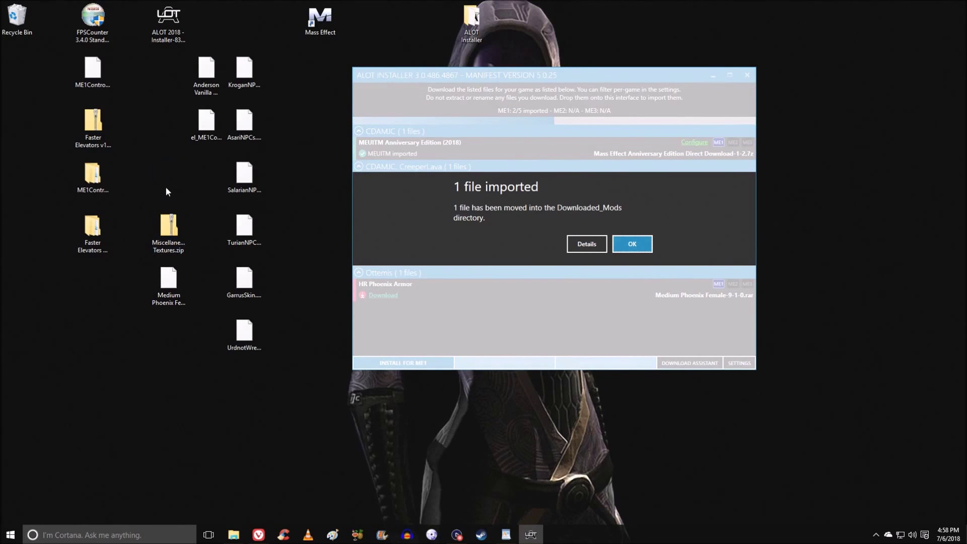
click(632, 242)
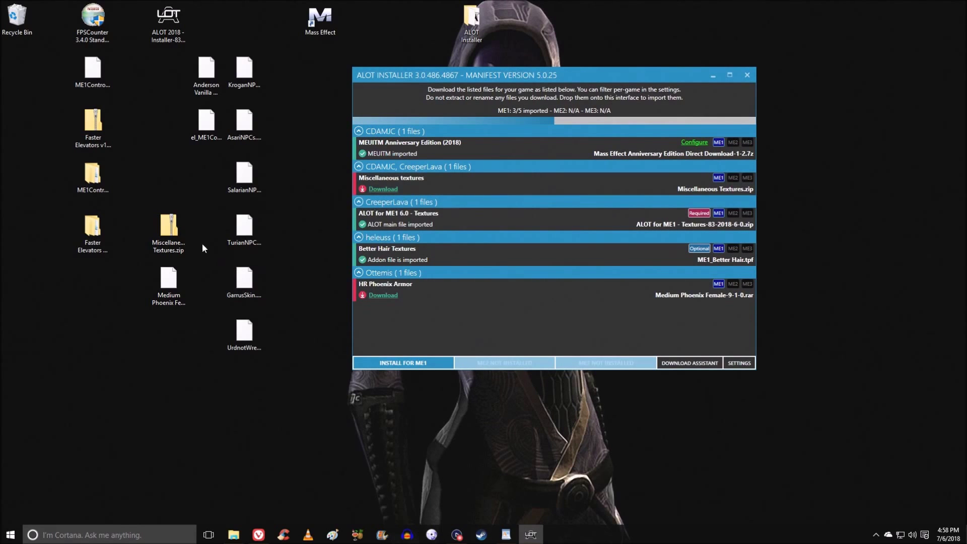
drag(169, 229, 606, 79)
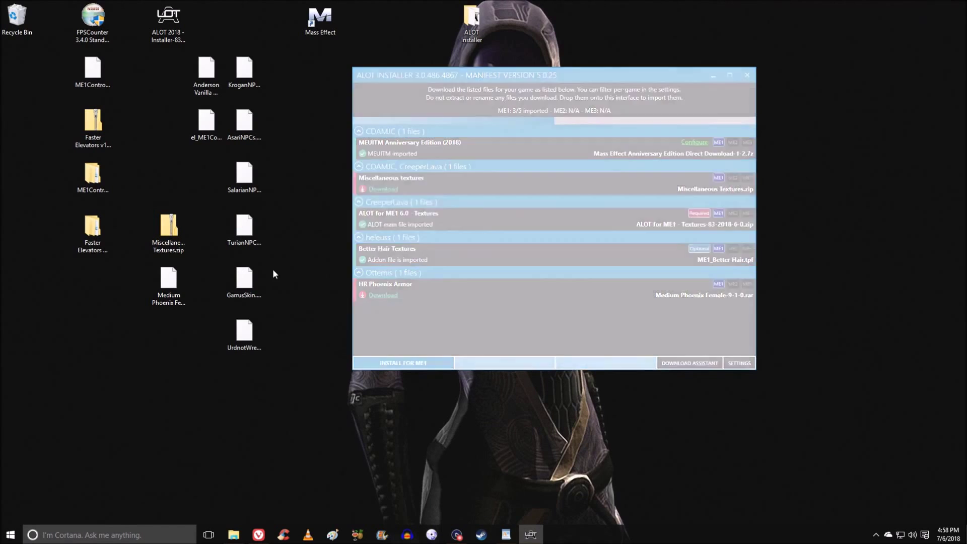
click(168, 284)
click(632, 244)
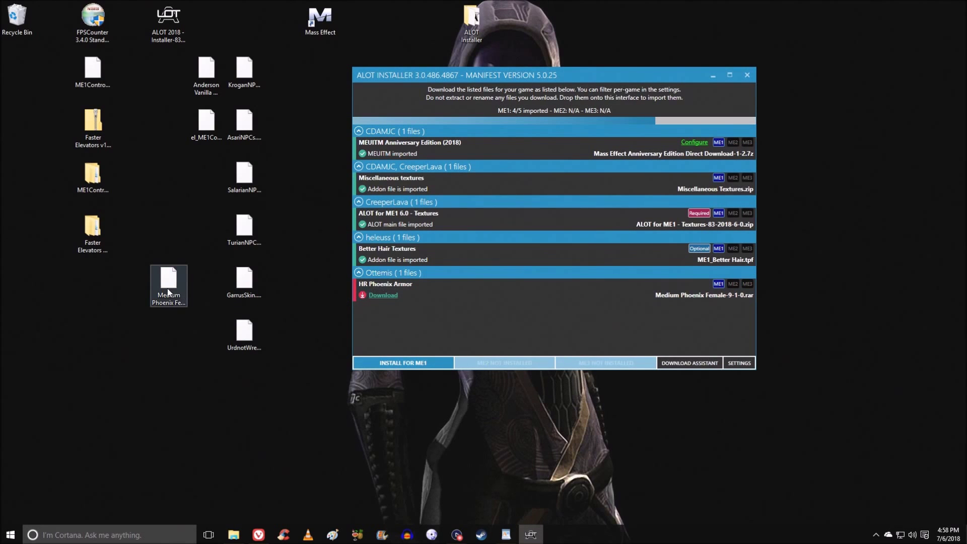
drag(169, 291, 536, 98)
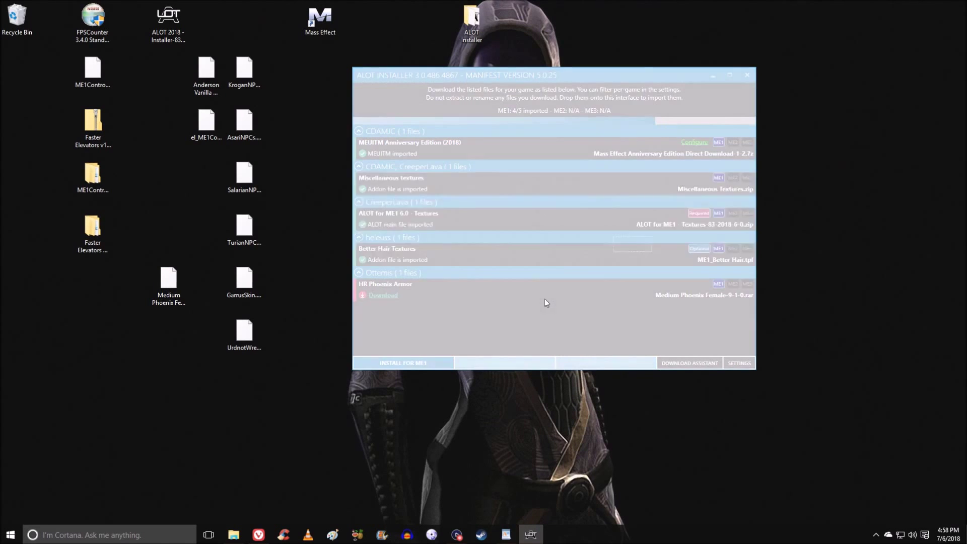
click(630, 243)
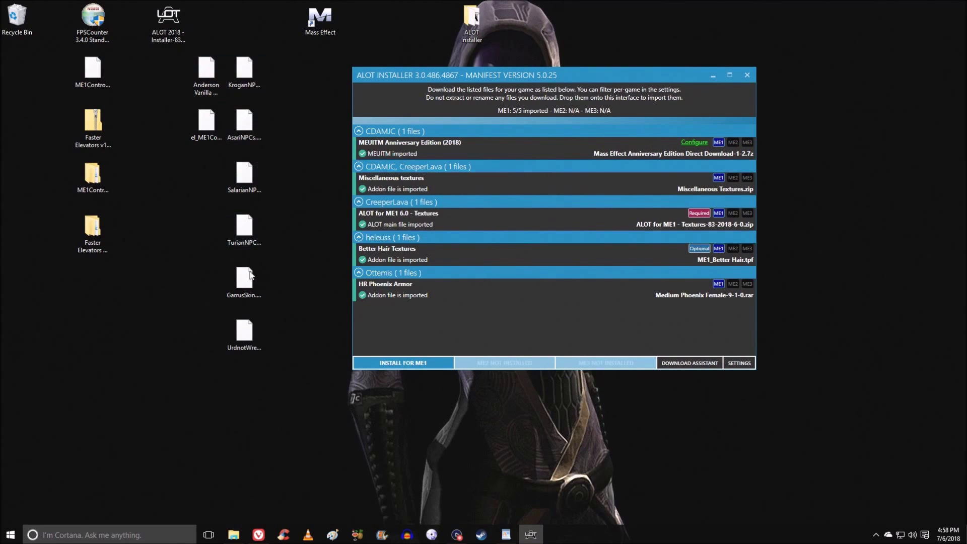
- Import the KroganNPCs, AsariNPCs and SalarianNPCs archives as user-supplied files, assigning each to the first Mass Effect
click(245, 80)
drag(245, 81, 507, 99)
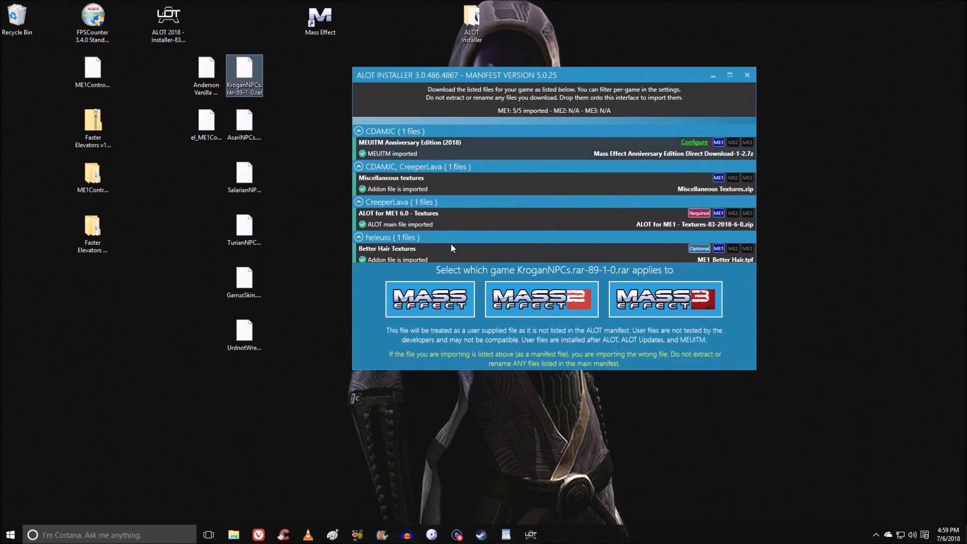
click(416, 299)
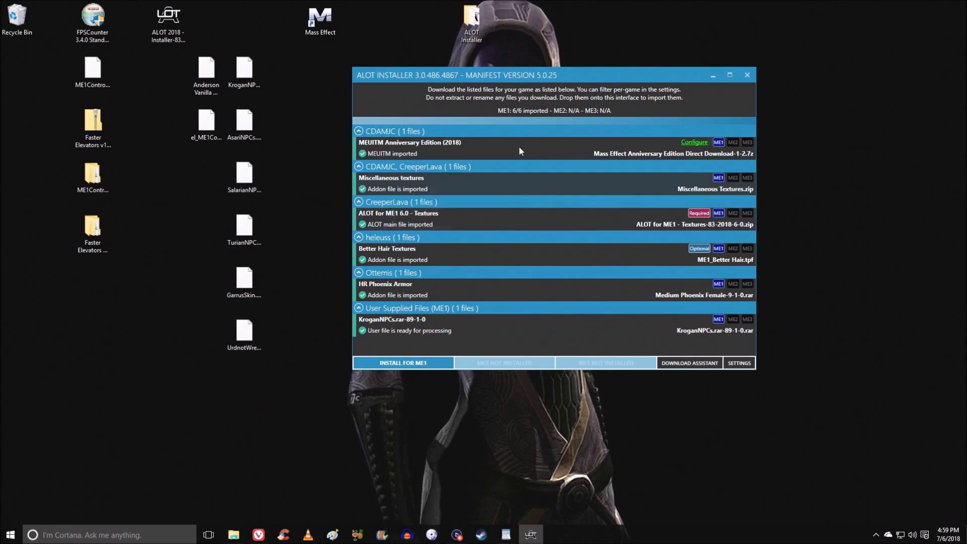
drag(245, 121, 462, 101)
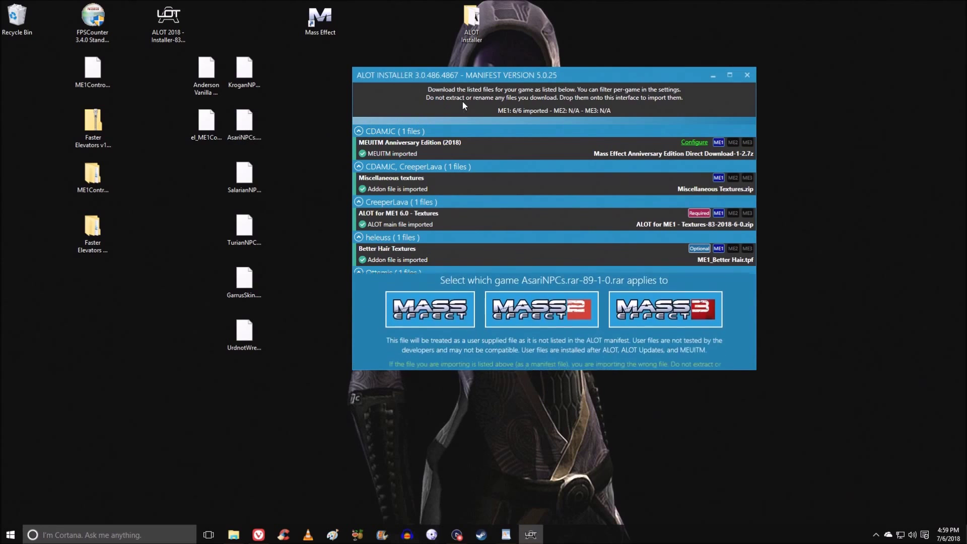
click(430, 299)
drag(244, 174, 461, 99)
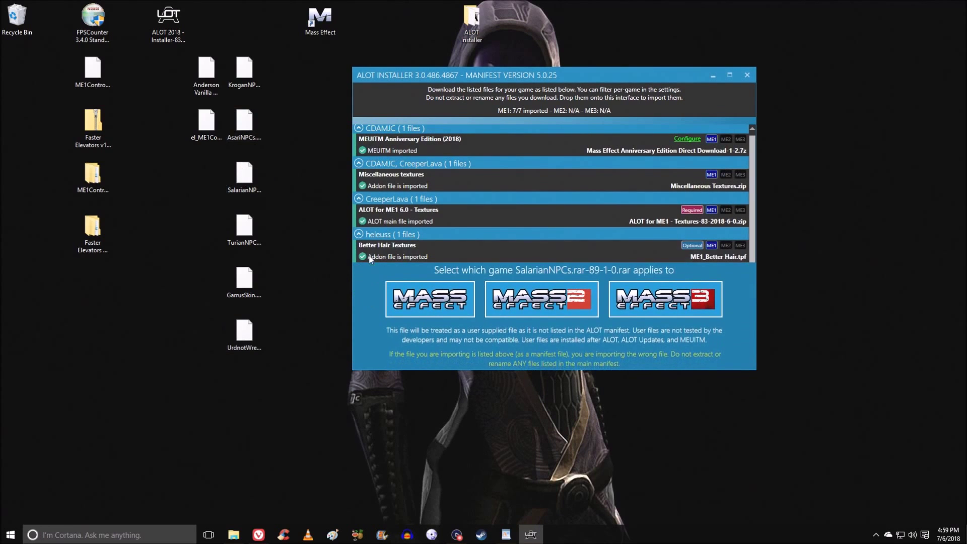
click(423, 298)
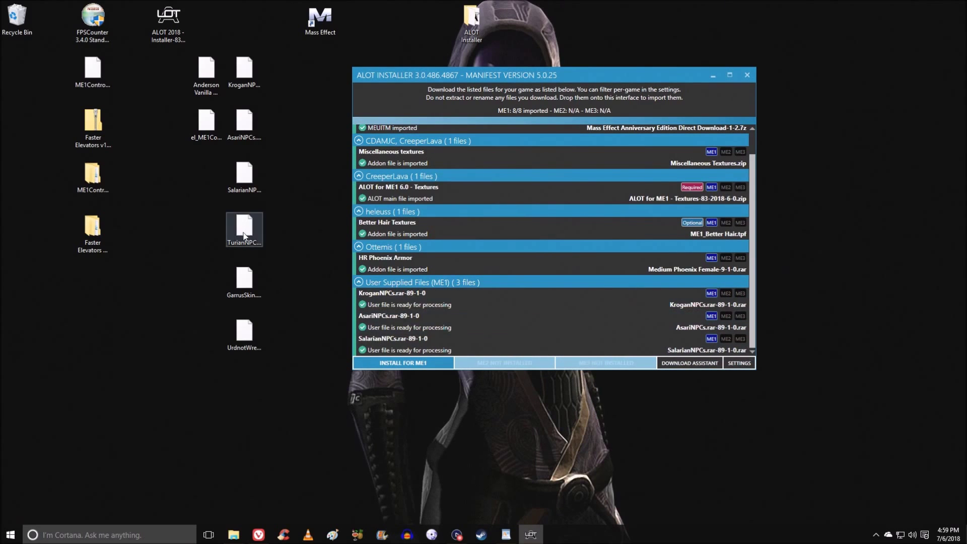
- Add the TurianNPCs, GarrusSkin and UrdnotWrexSkin archives as user-supplied files for the first Mass Effect
drag(244, 236, 469, 94)
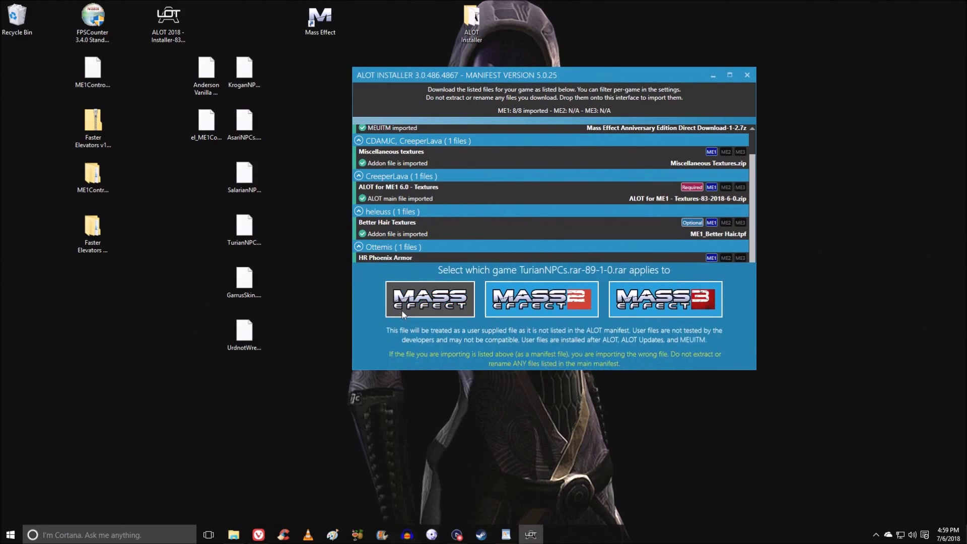
click(402, 314)
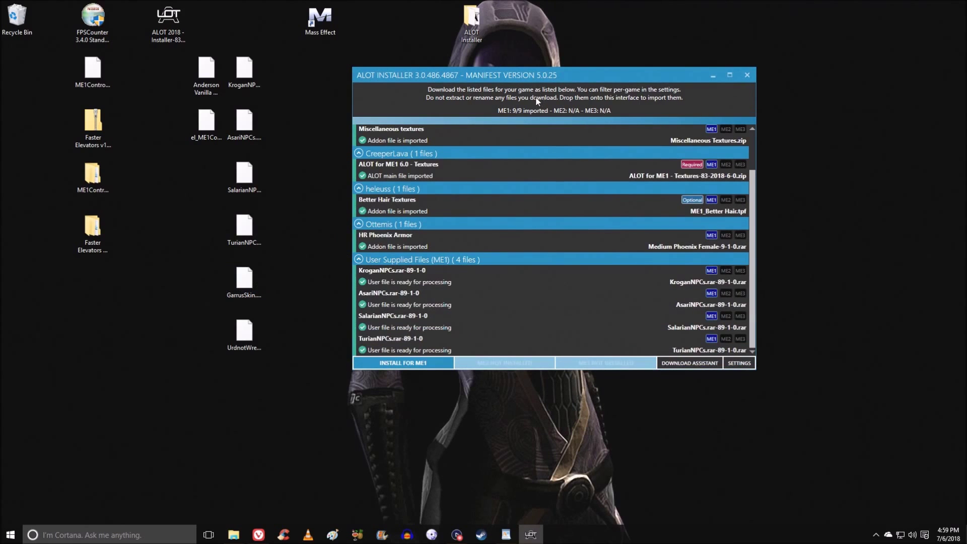
drag(537, 101, 536, 102)
click(424, 299)
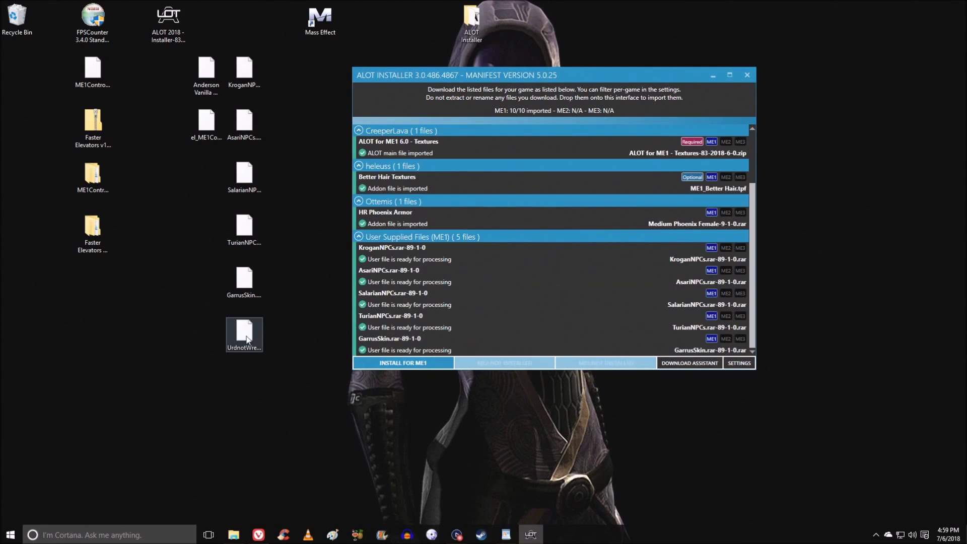
drag(245, 334, 537, 101)
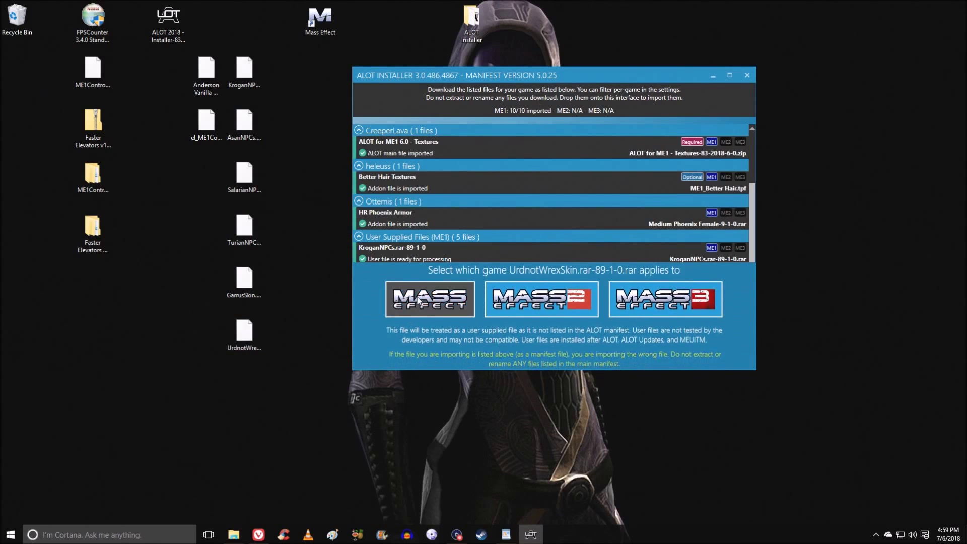
click(418, 299)
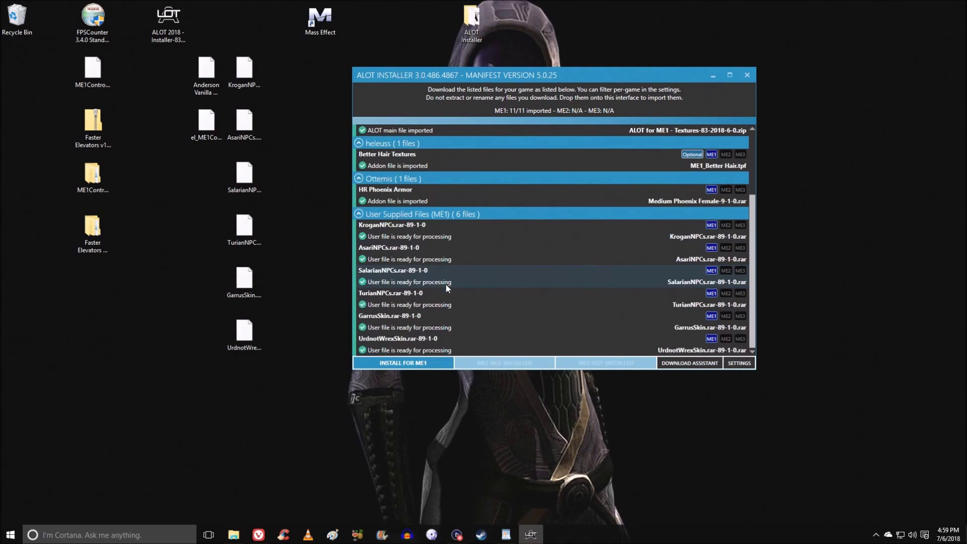
- Identify the el_ME1ComplexionTweaks file on the desktop and review the author images on the El's ME1 Complexion Tweaks page
click(206, 123)
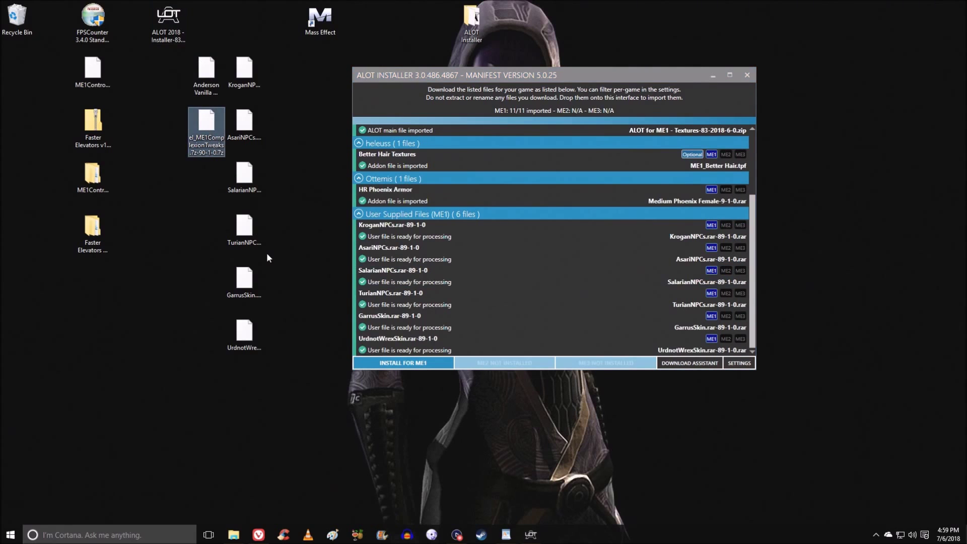
click(258, 535)
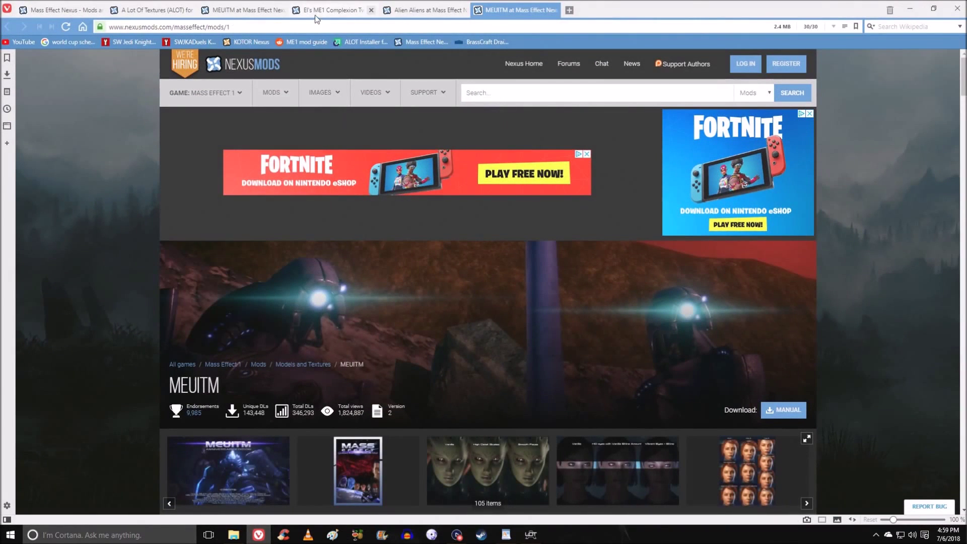
click(334, 9)
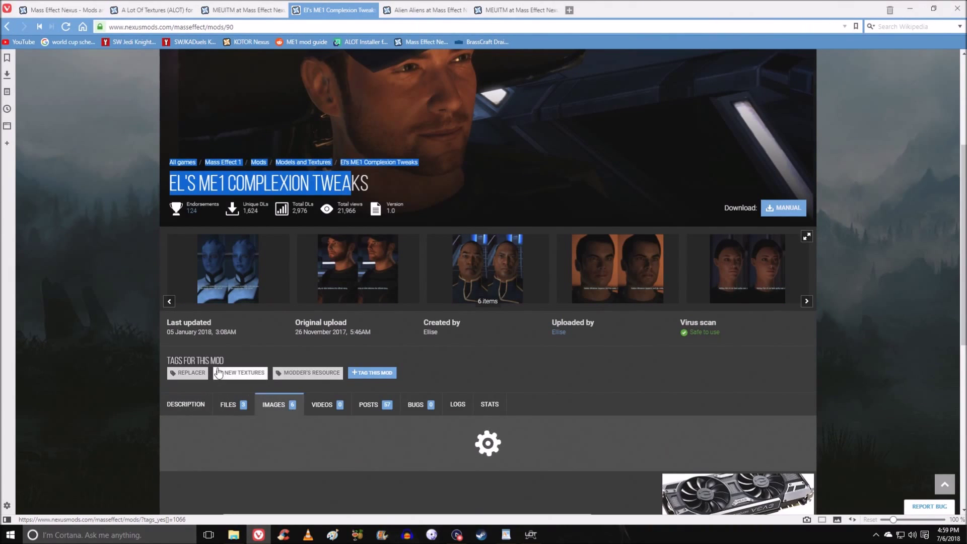
scroll(218, 372, down, 4)
scroll(217, 372, down, 3)
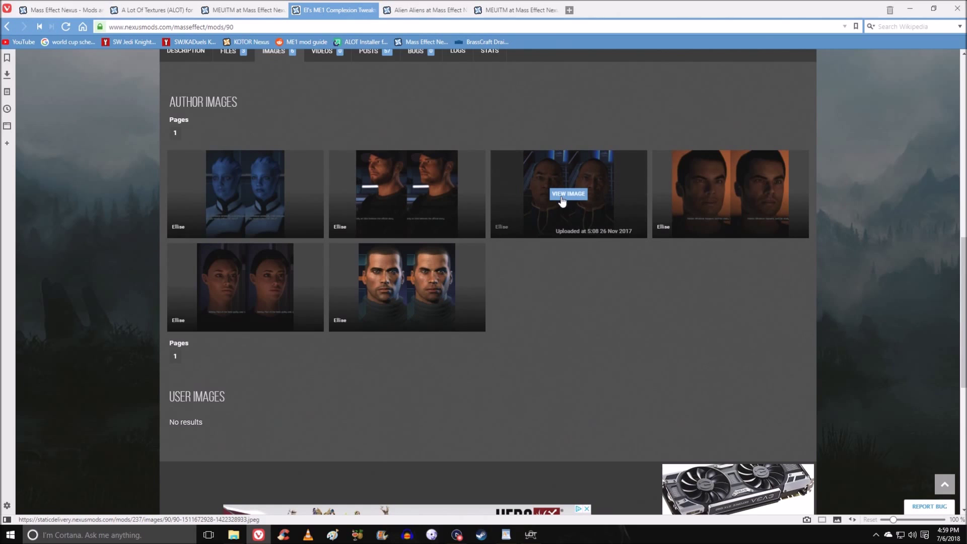
- View the MEUITM mod page and look over its header, image gallery and upload details
click(506, 11)
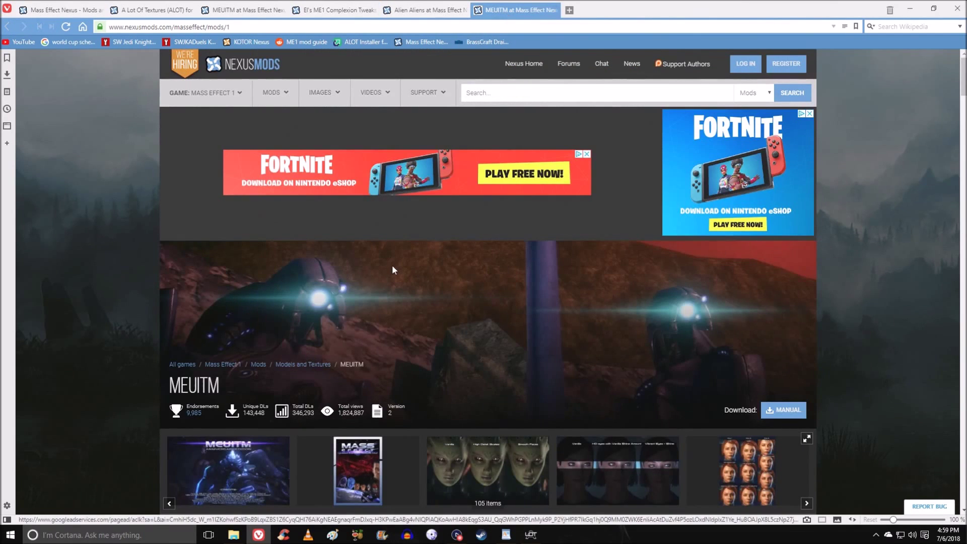
scroll(373, 394, down, 3)
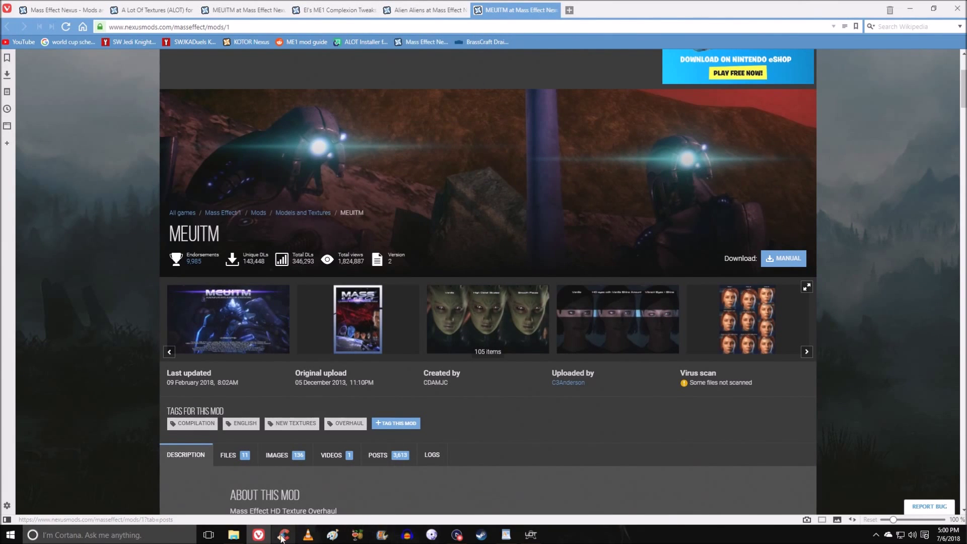
- Clear the browser and file windows off the desktop and import Anderson Vanilla Head.rar into ALOT Installer as a first Mass Effect file
mouse_move(507, 539)
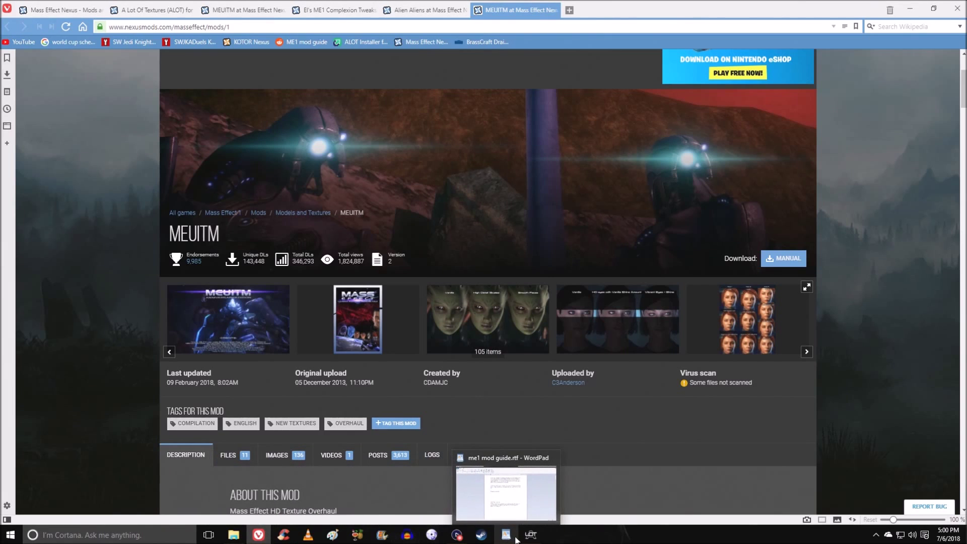
click(272, 481)
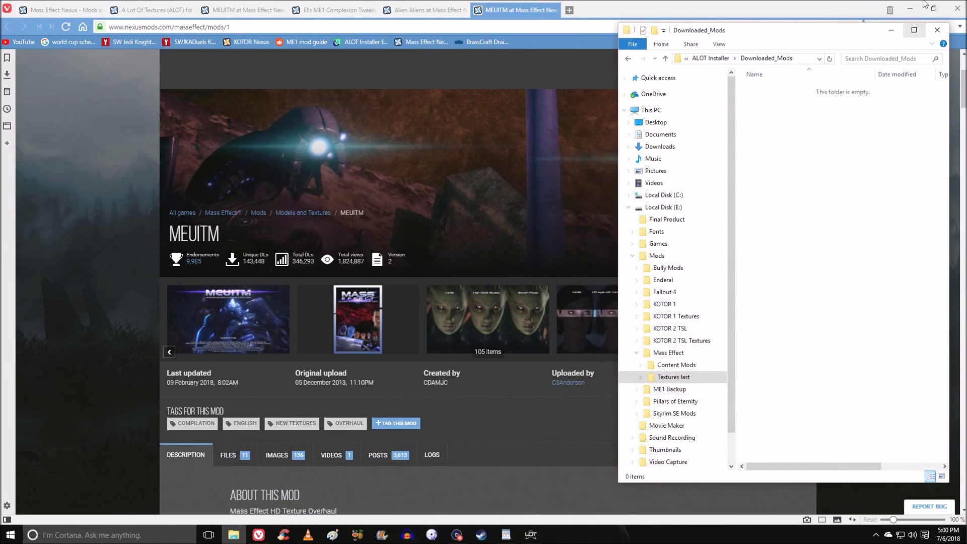
click(908, 7)
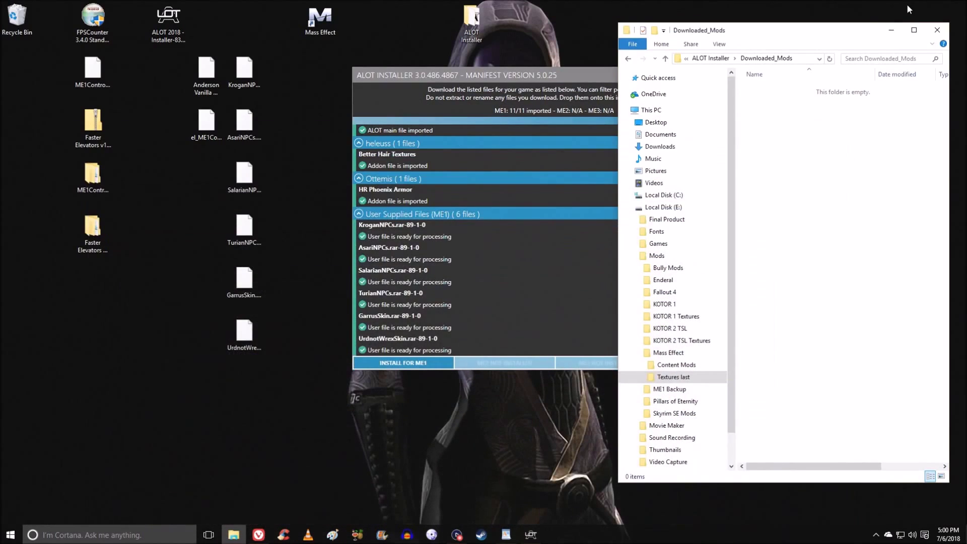
click(891, 29)
click(204, 86)
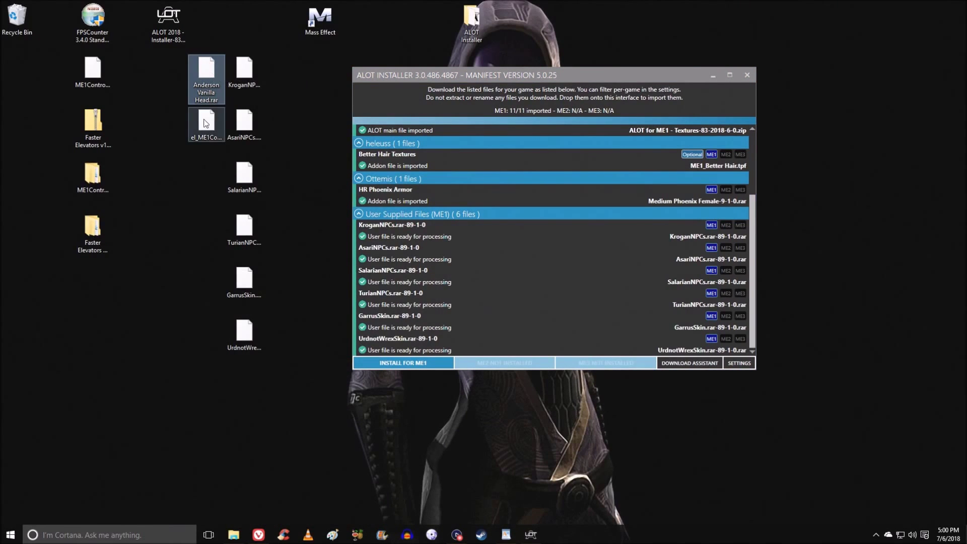
drag(206, 76, 395, 82)
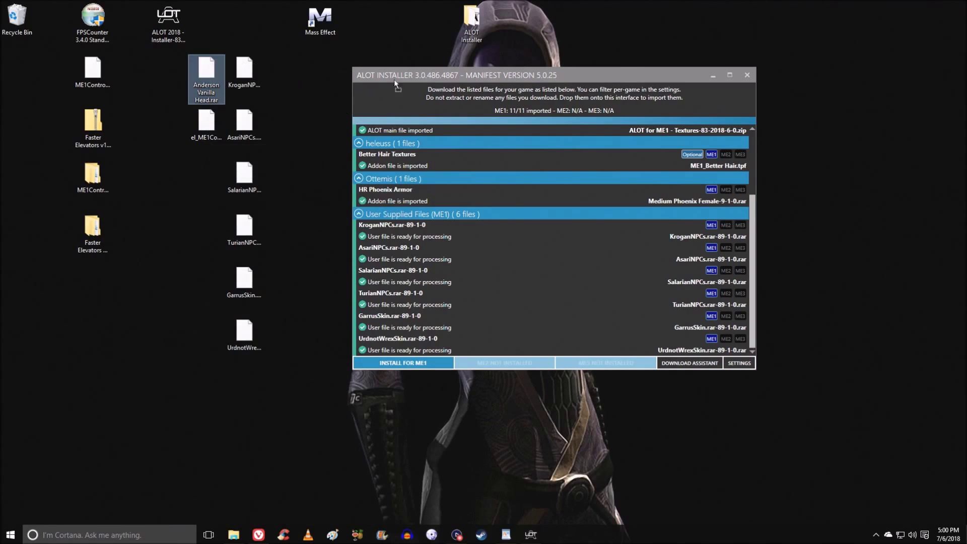
drag(481, 93, 483, 96)
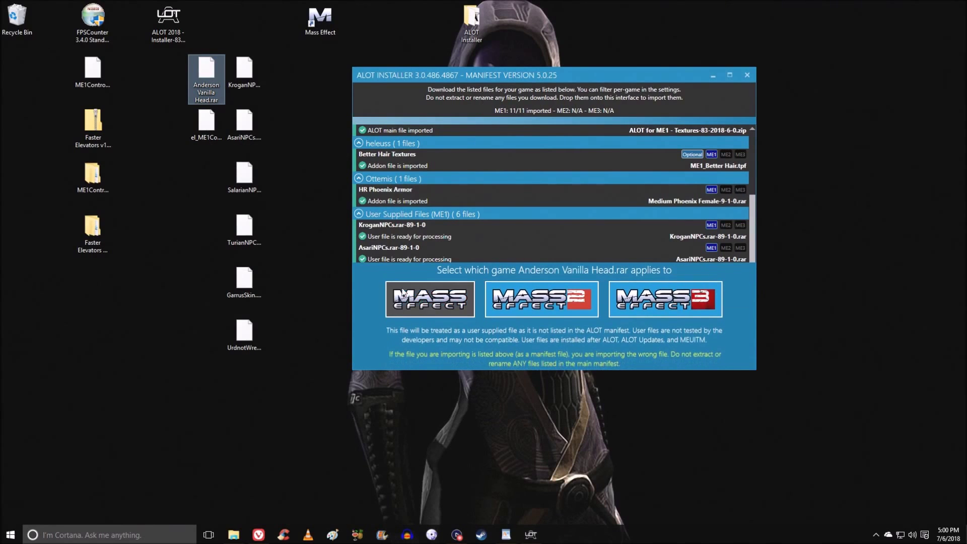
click(422, 302)
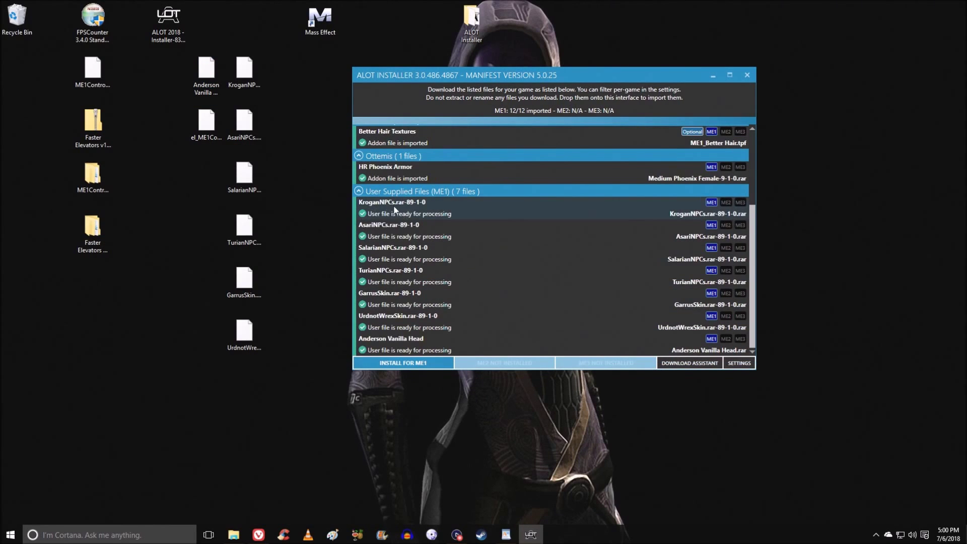
- Import the el_ME1ComplexionTweaks archive as a user-supplied file for the first Mass Effect
scroll(403, 291, up, 3)
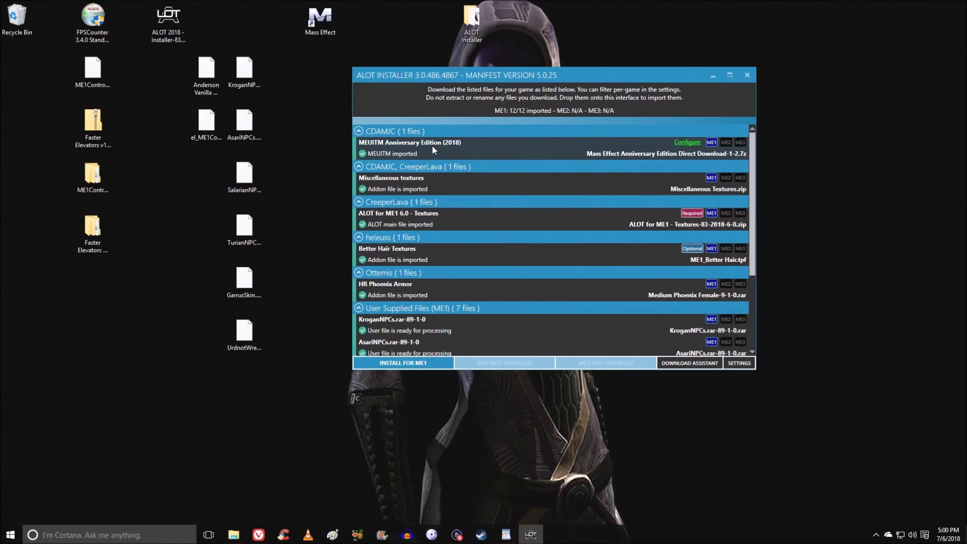
drag(206, 121, 493, 99)
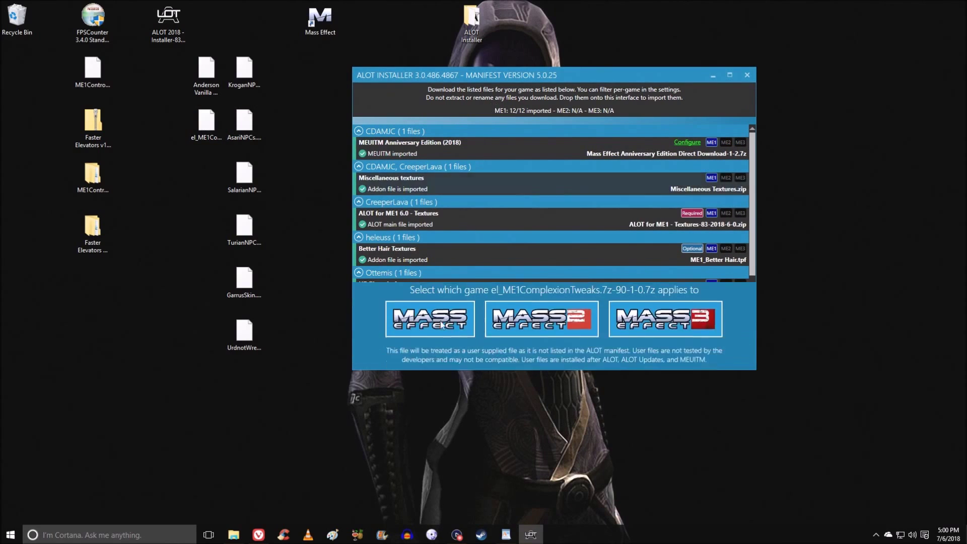
click(403, 302)
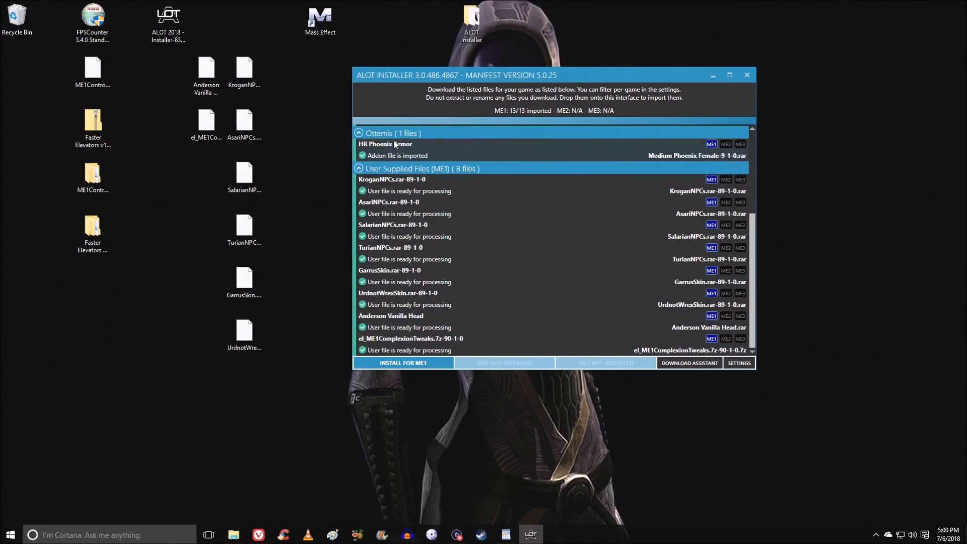
- Check the list of imported files, then build and install ALOT, MEUITM, Addon and User Files for ME1
scroll(428, 210, up, 3)
scroll(428, 208, up, 1)
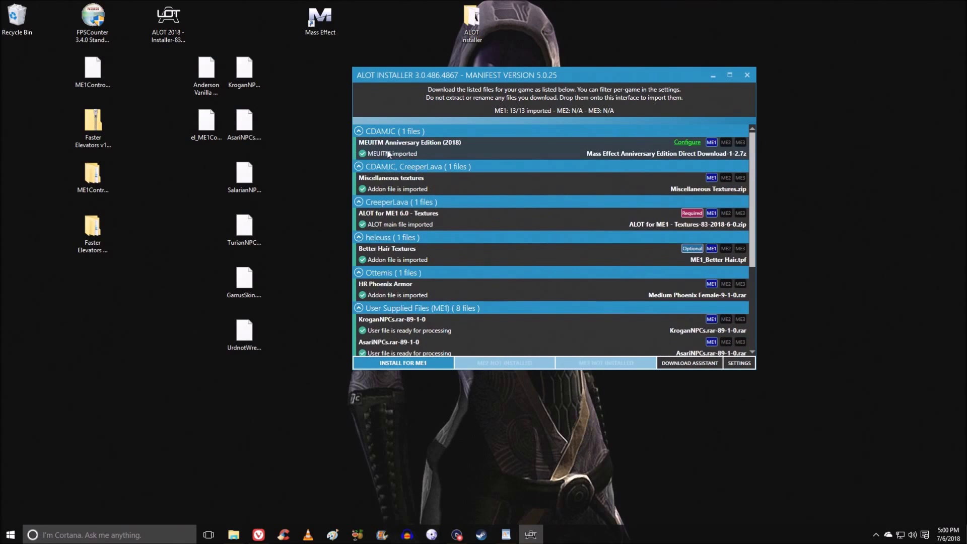
scroll(397, 276, down, 4)
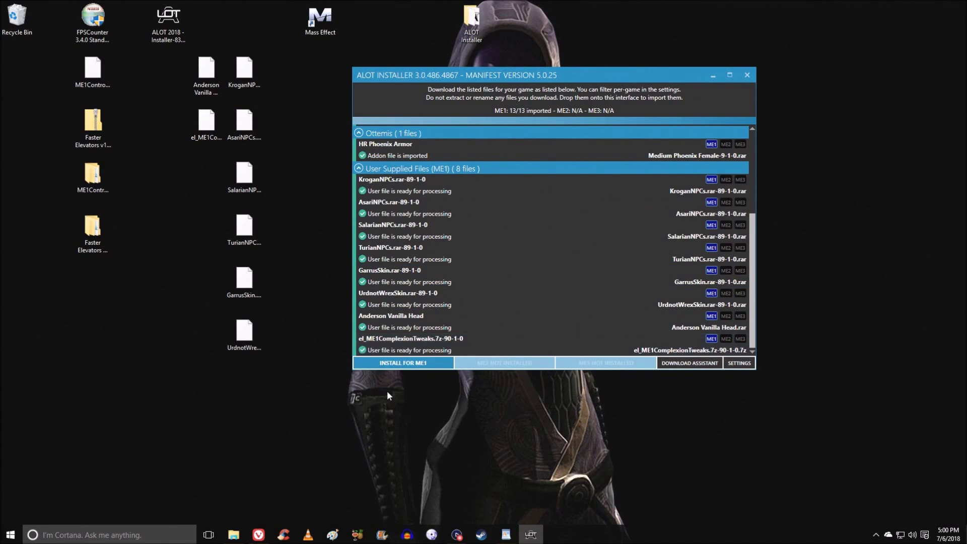
click(393, 364)
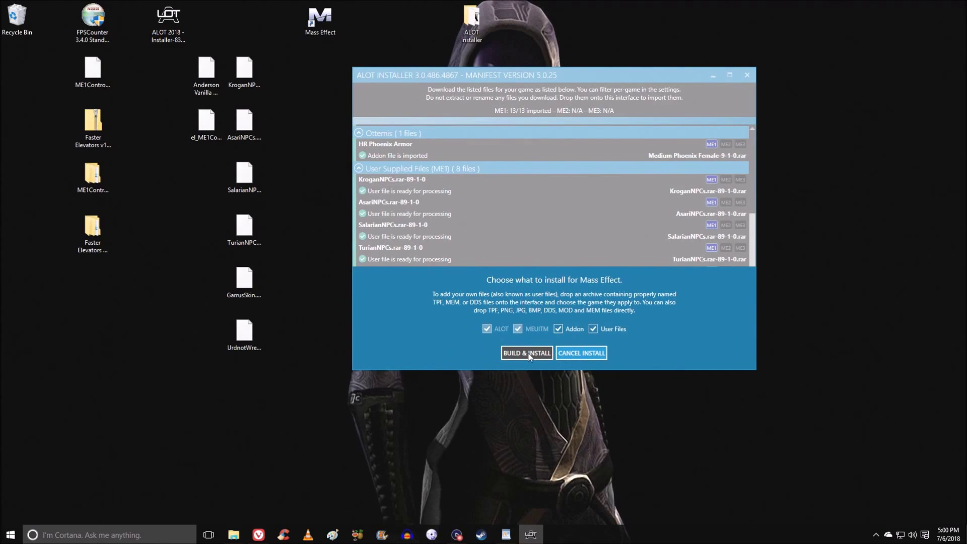
click(528, 353)
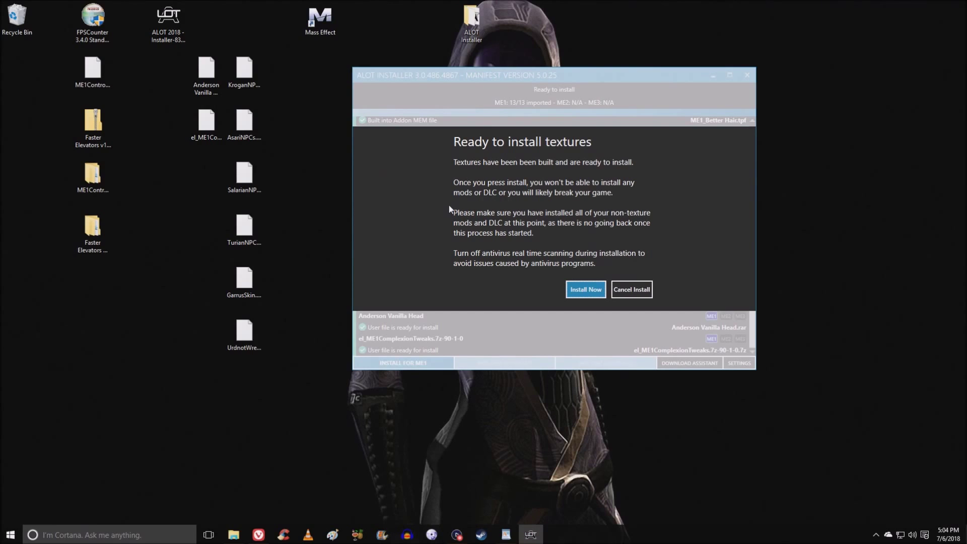
click(593, 291)
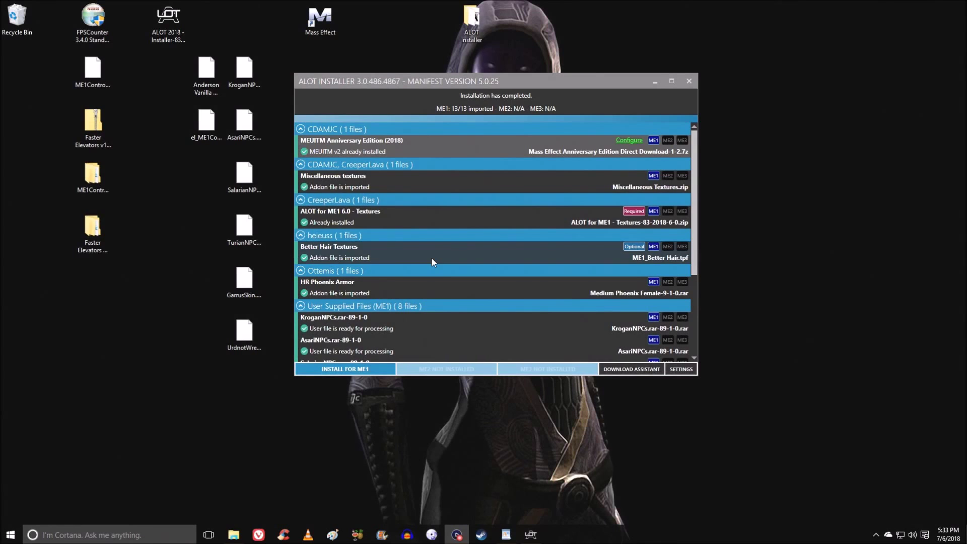
- Close ALOT Installer and launch Mass Effect from the desktop
click(690, 81)
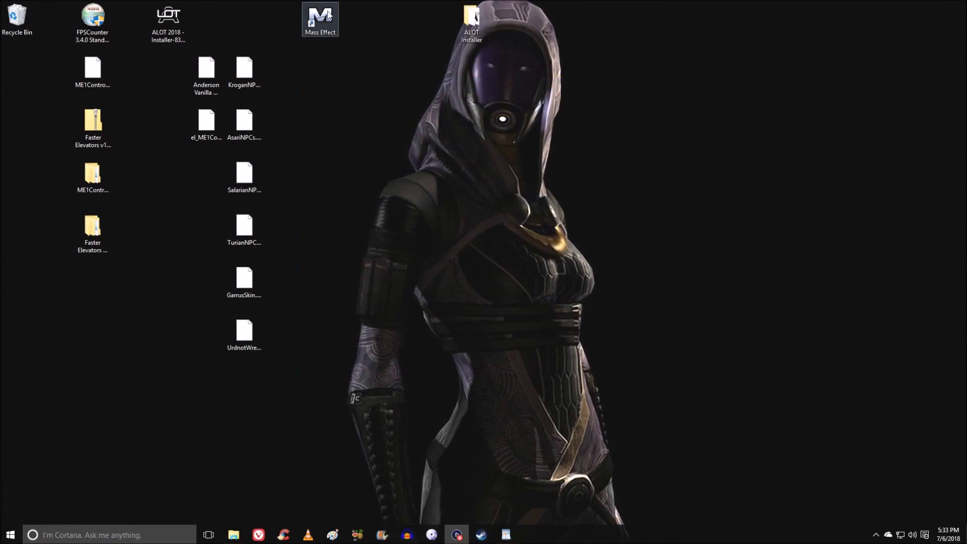
double_click(325, 16)
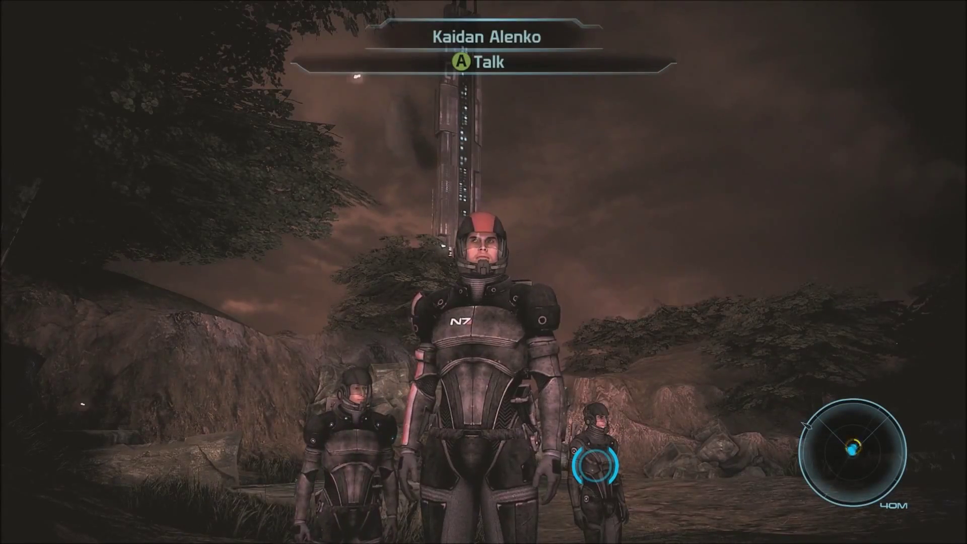
- Open the in-game FPS Counter settings, review the main, post-processing and color options, and fine-tune the gamma
key(Home)
key(F12)
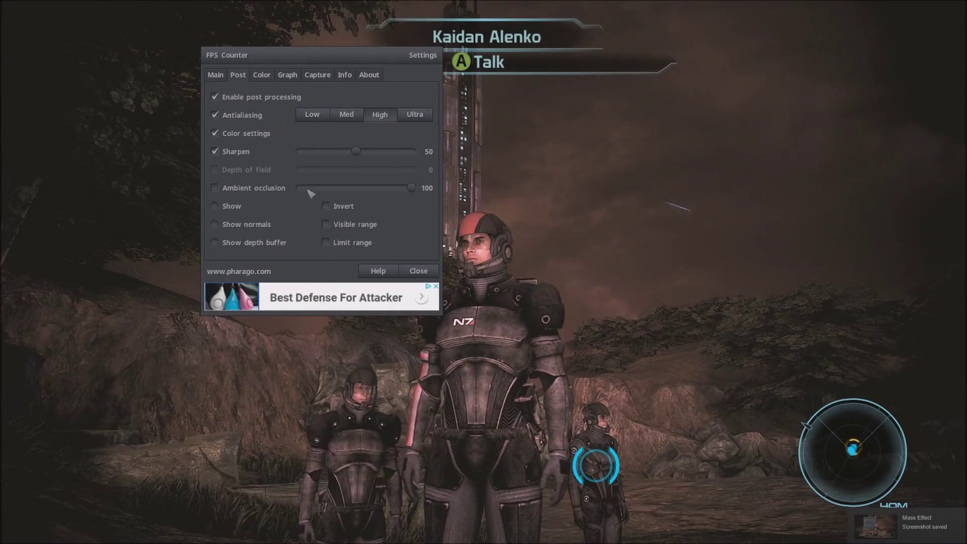
click(215, 78)
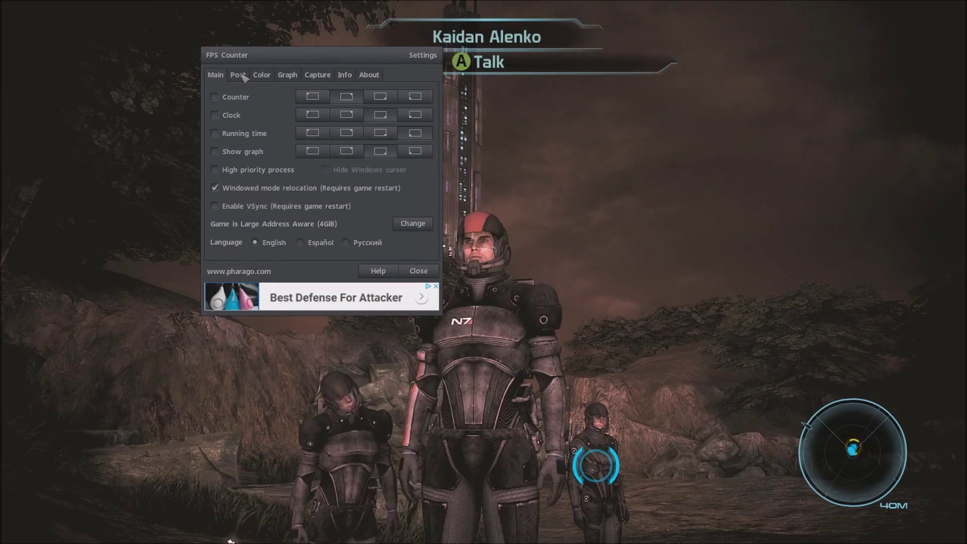
click(248, 81)
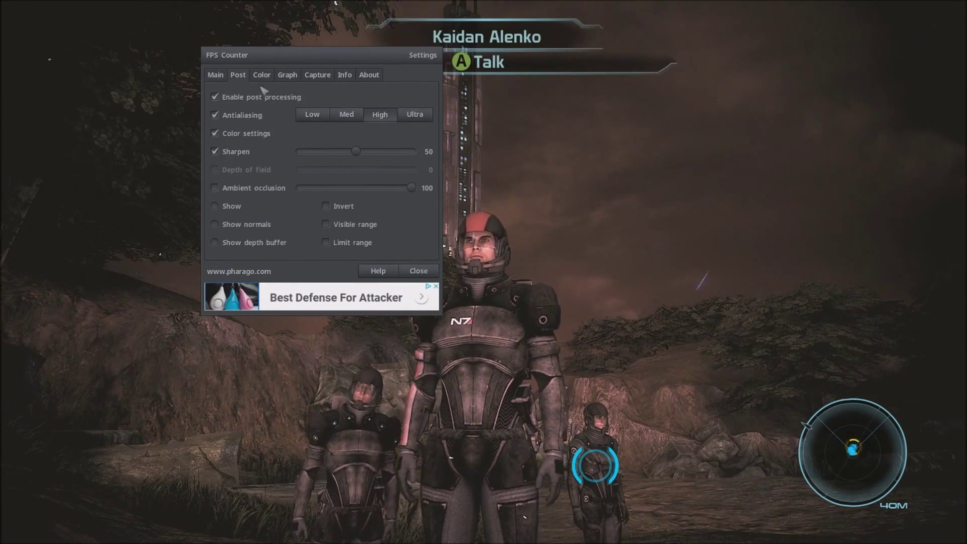
click(263, 81)
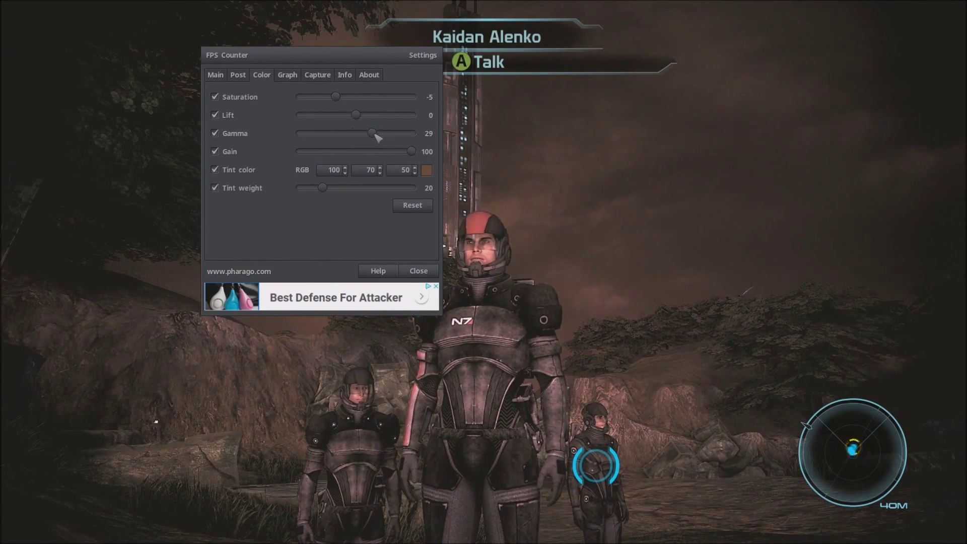
mouse_move(374, 132)
mouse_down()
mouse_move(413, 133)
mouse_move(370, 133)
mouse_move(378, 132)
mouse_up()
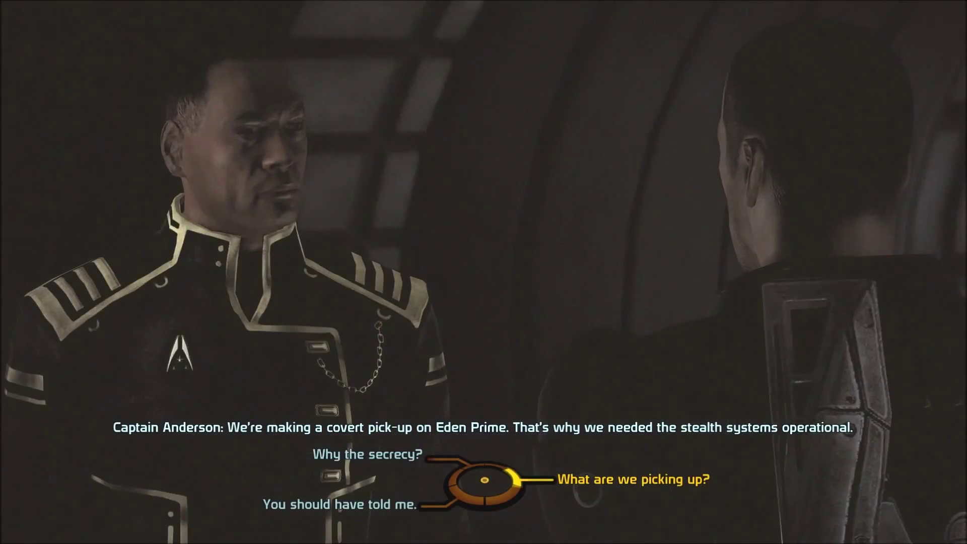
key(Return)
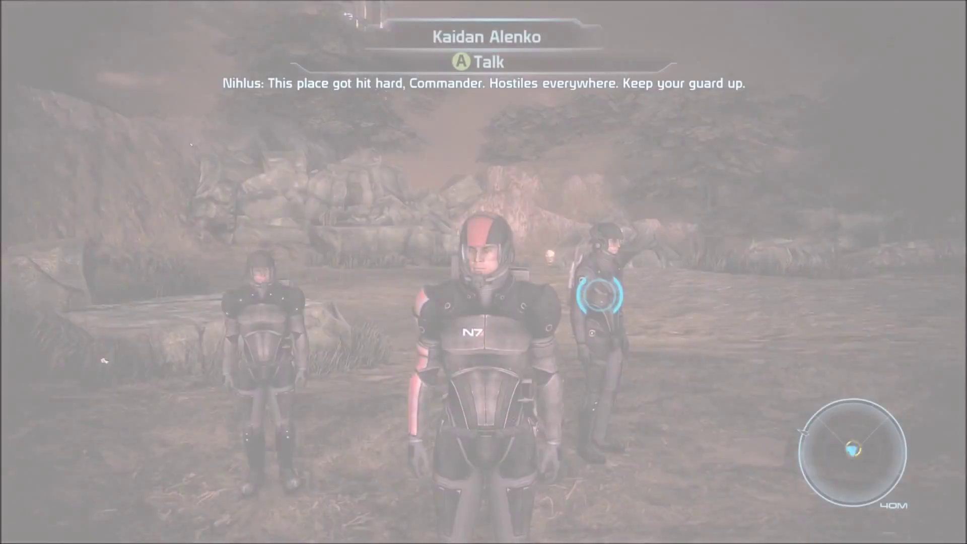
key(w)
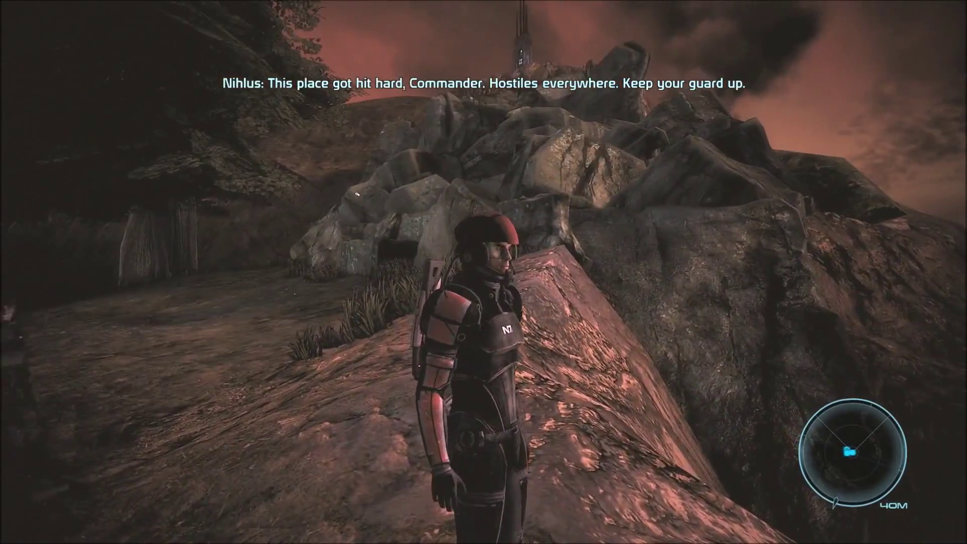
key(s)
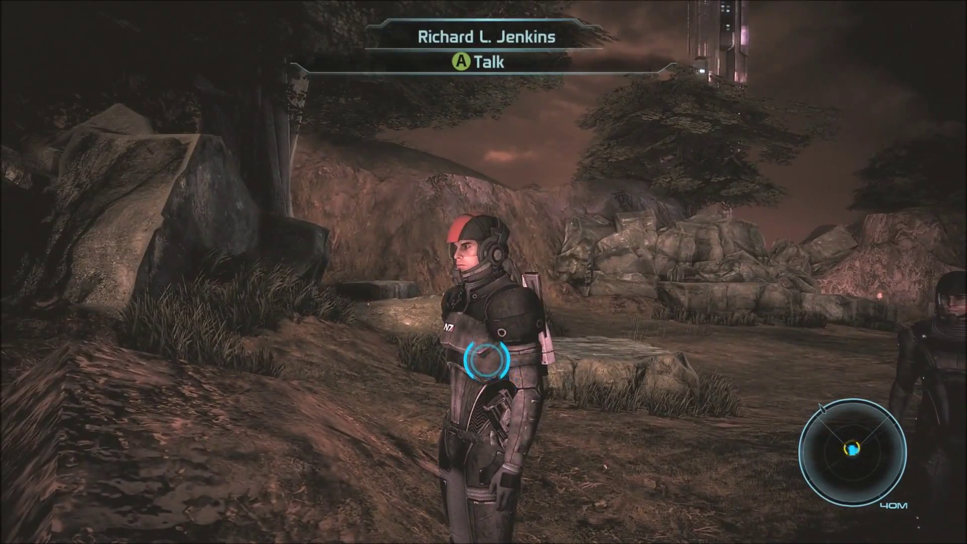
key(w)
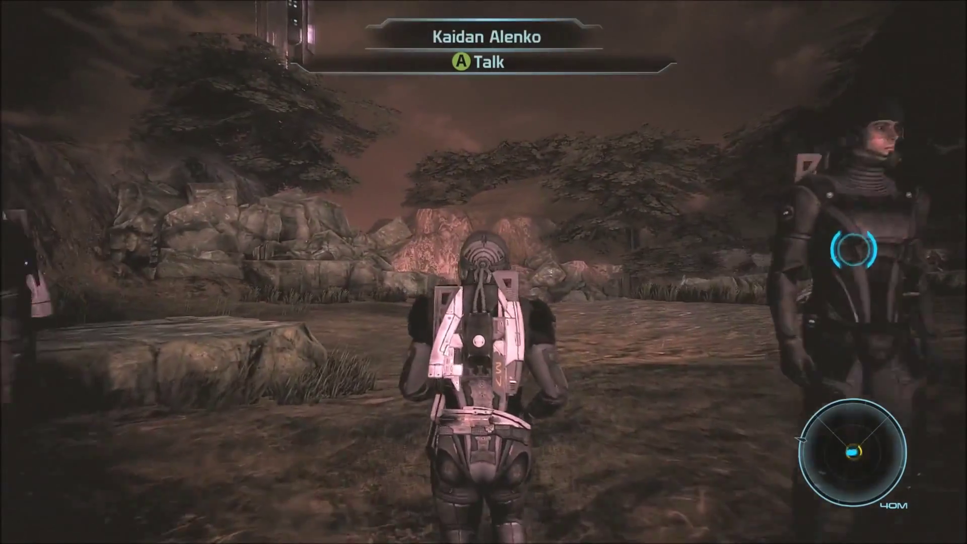